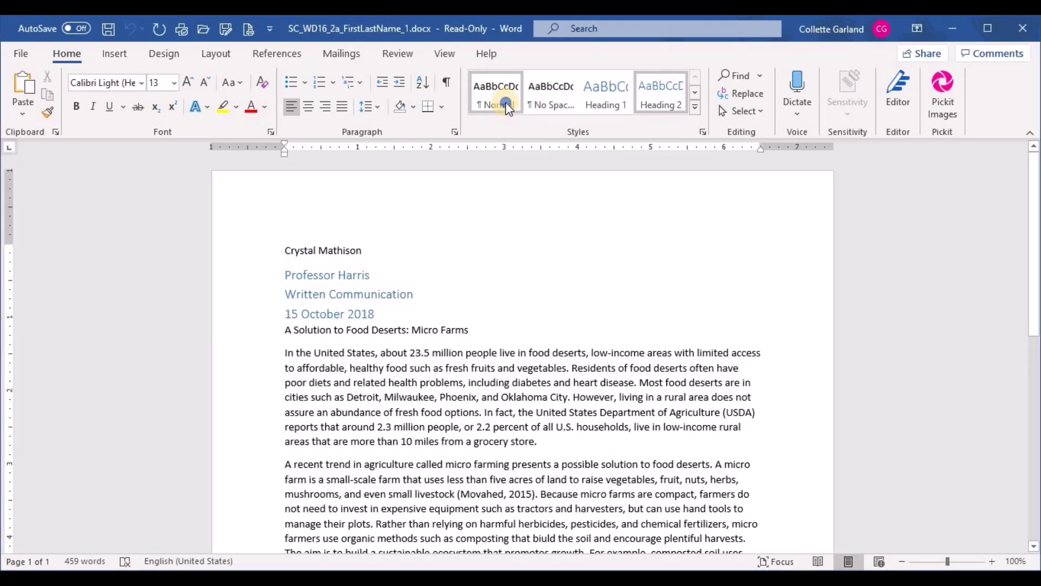
- Modify the Normal style to use the Times New Roman font at 12 pt
right_click(506, 102)
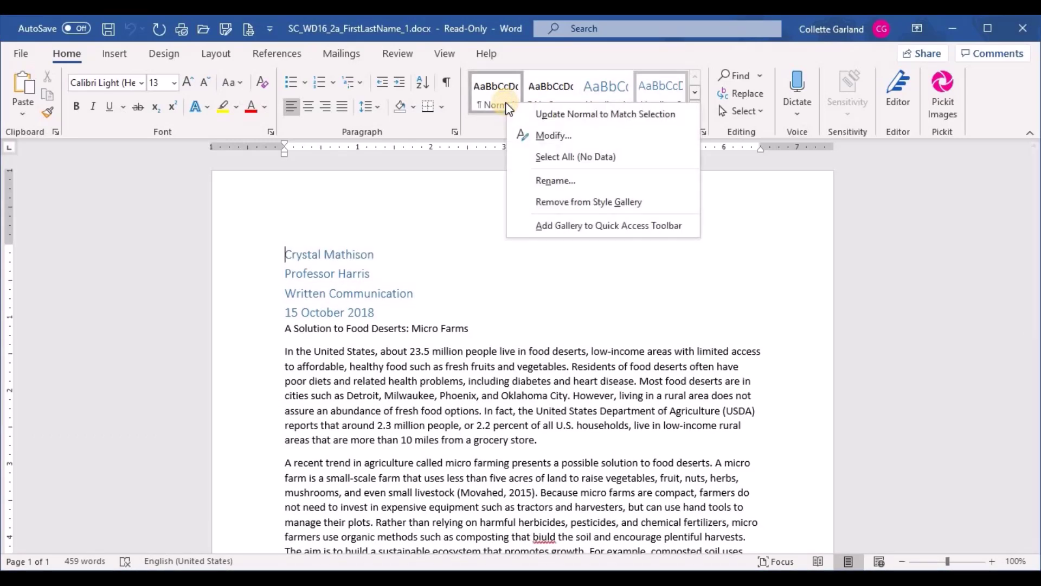
click(549, 139)
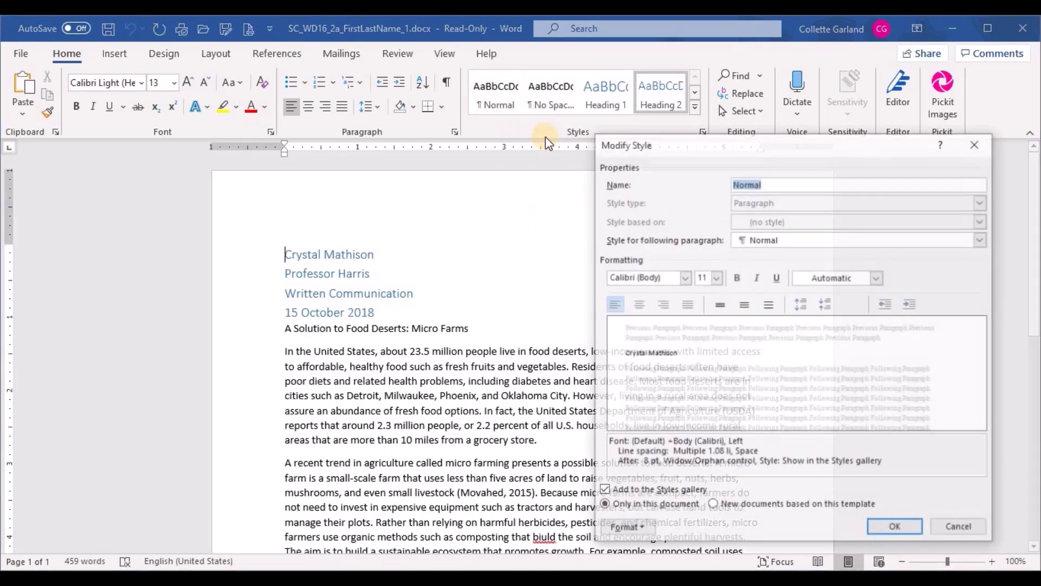
drag(739, 152, 626, 100)
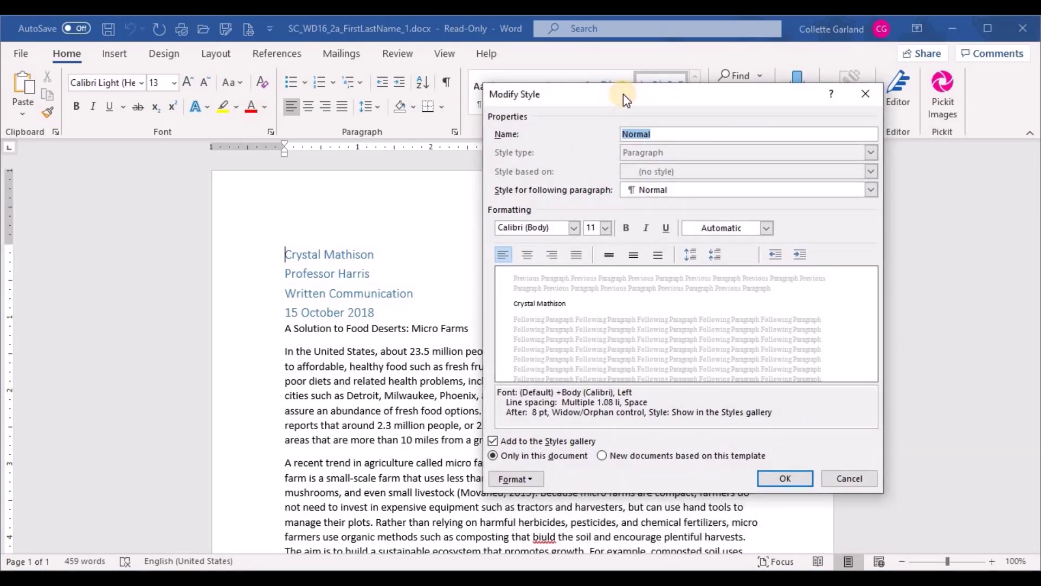
click(574, 227)
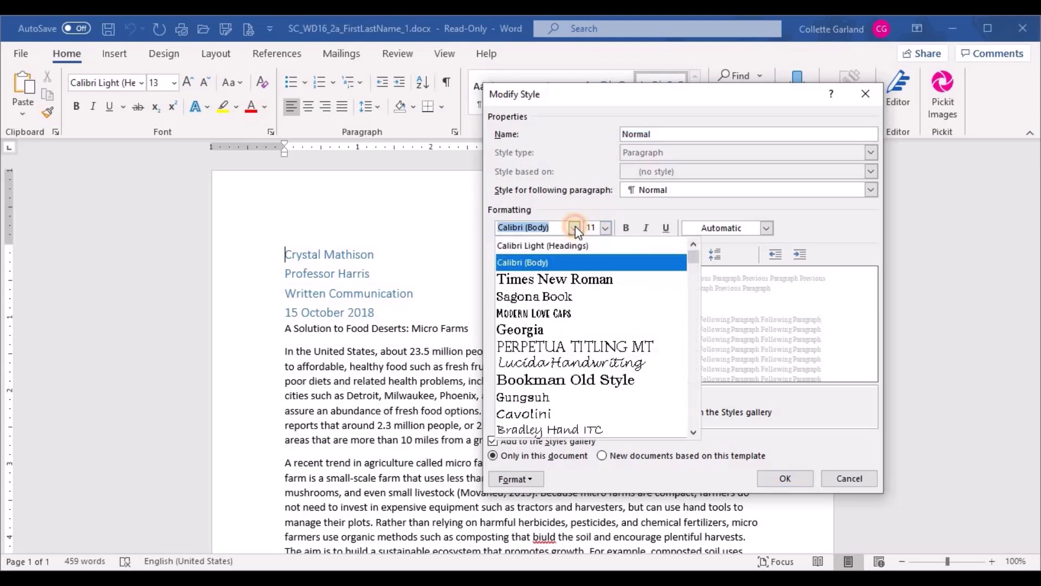
click(559, 279)
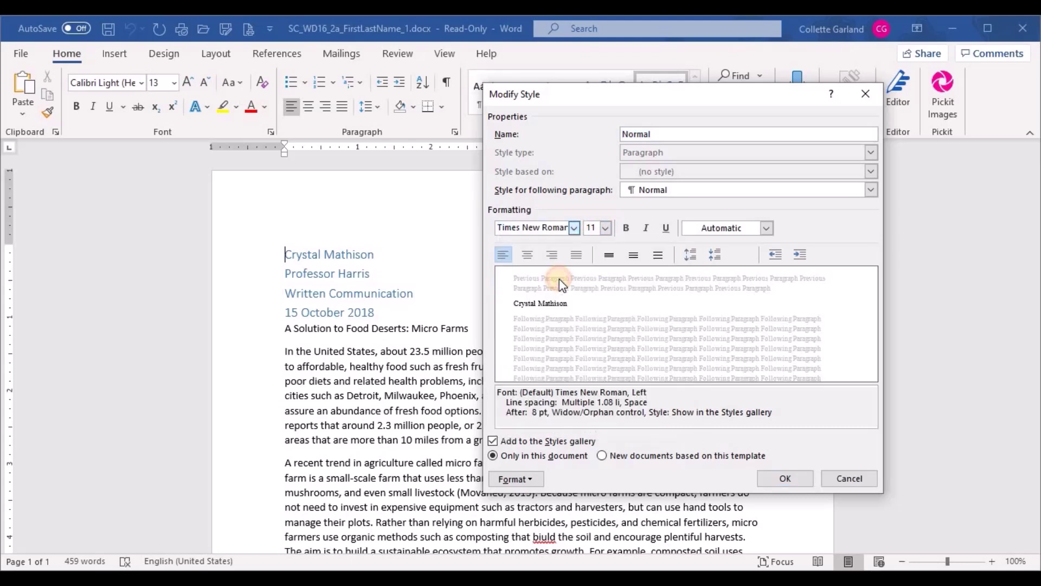
click(604, 229)
click(590, 284)
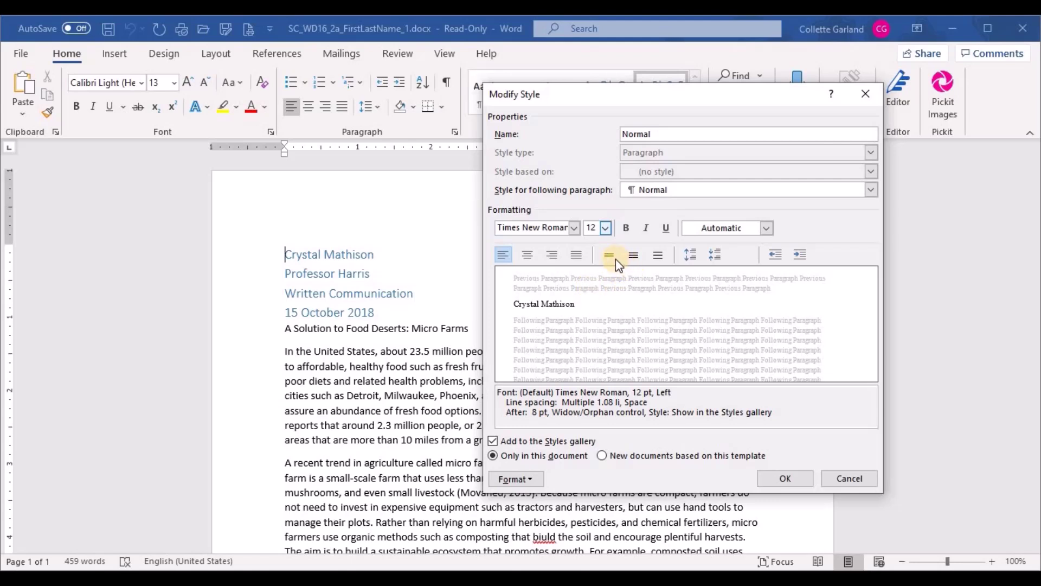
- Set the Normal style's line spacing to double
click(657, 256)
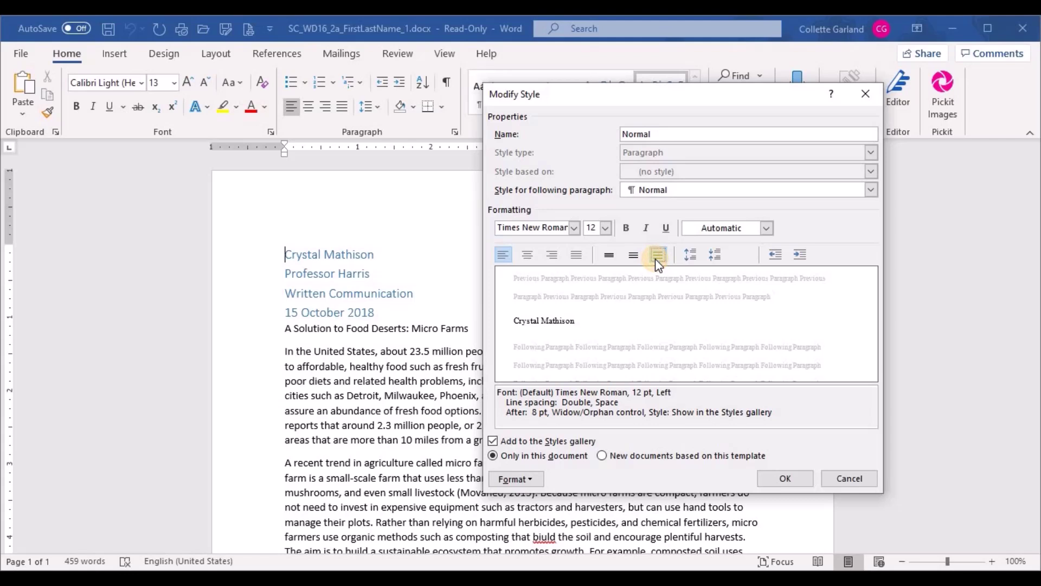
click(608, 256)
click(633, 255)
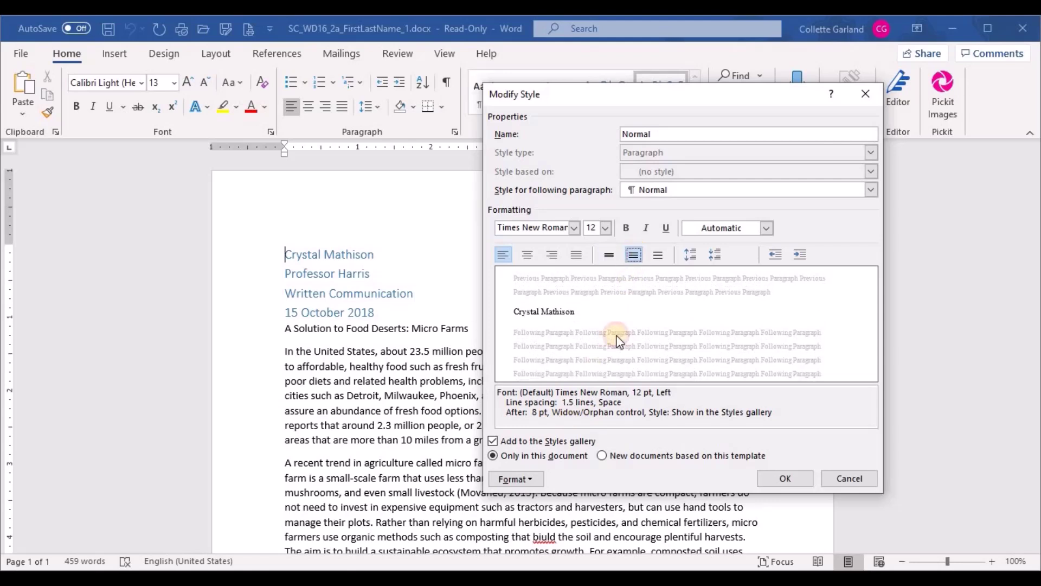
click(659, 255)
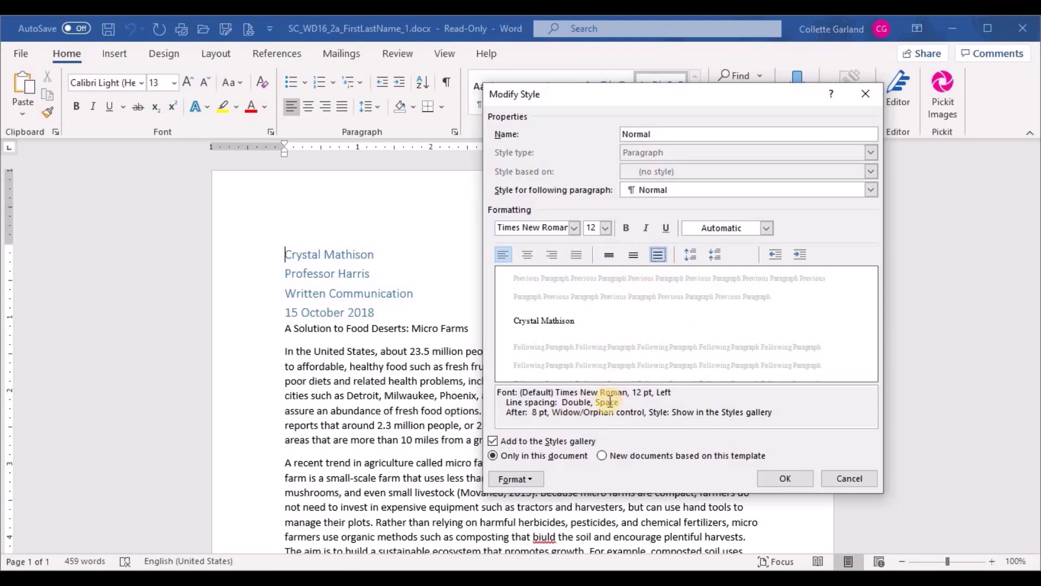
- Reduce the Normal style's spacing after paragraphs to 0 pt and apply the style changes
drag(503, 412, 566, 413)
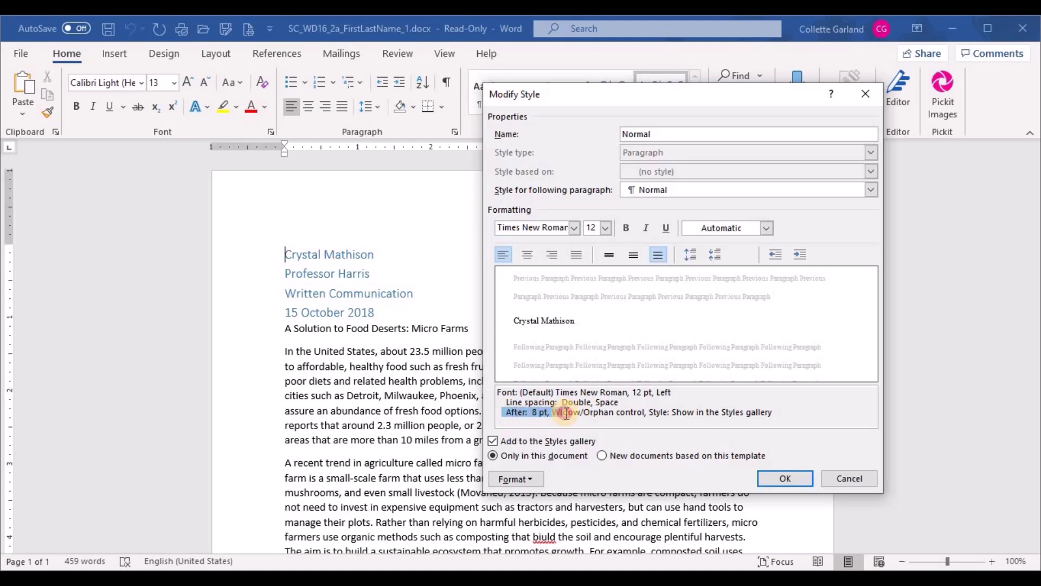
click(584, 414)
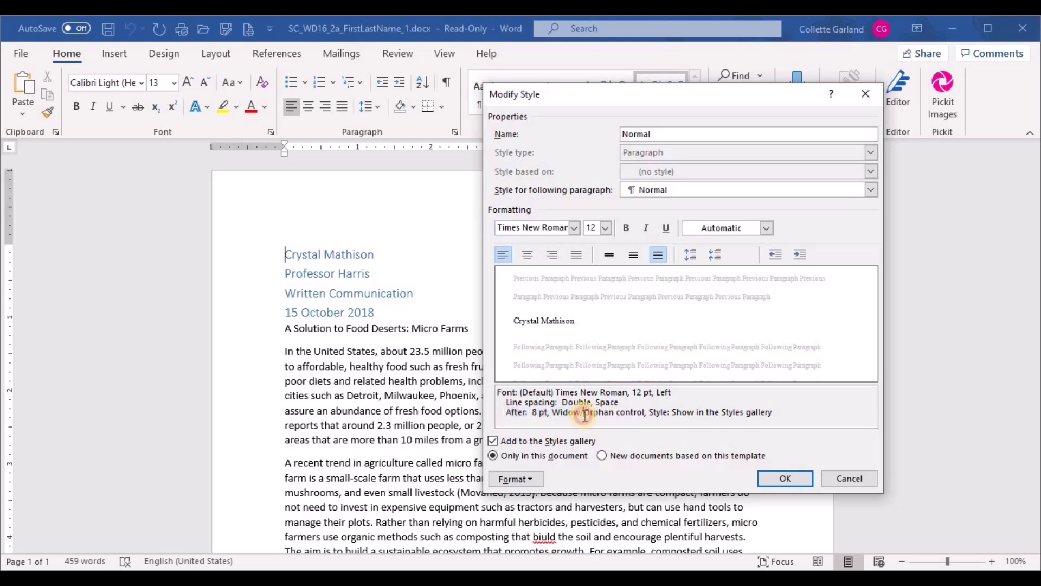
click(716, 254)
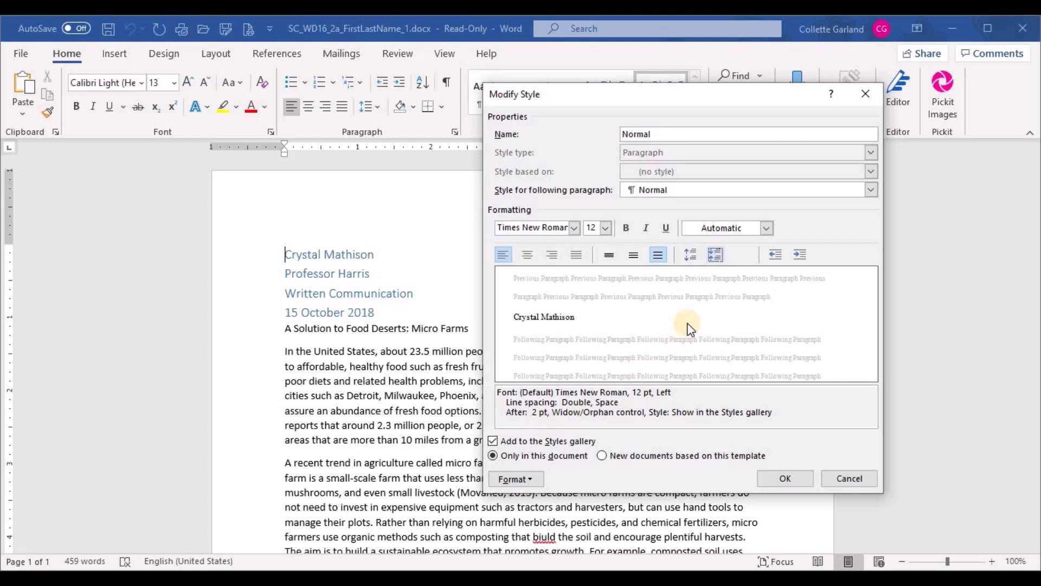
click(717, 256)
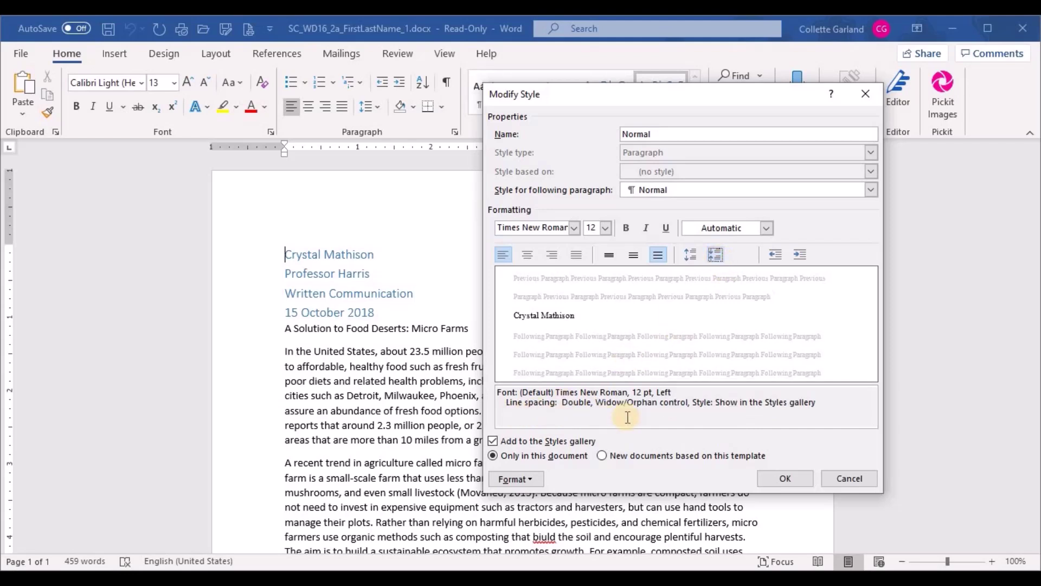
click(775, 477)
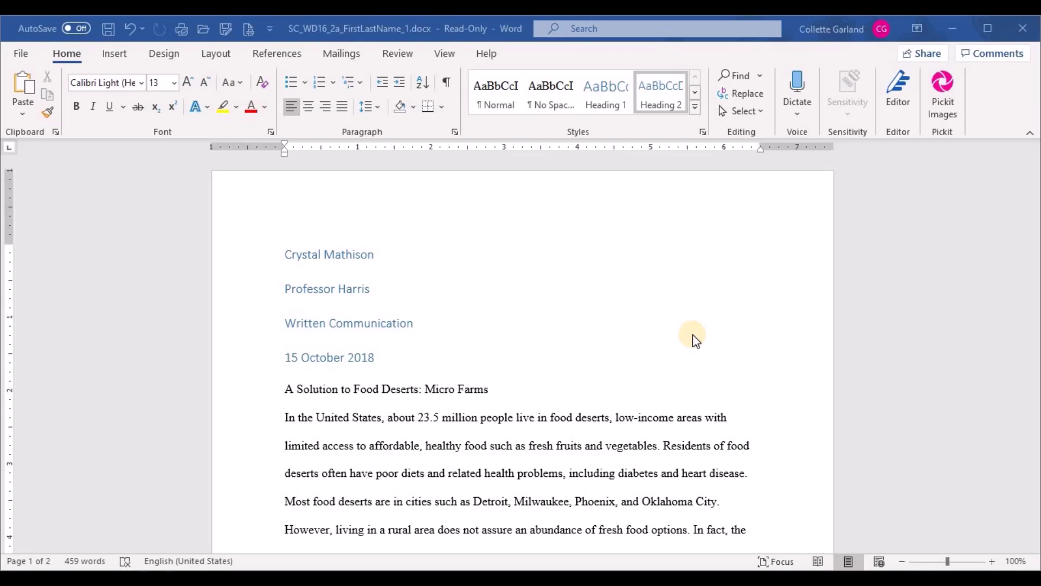
- Check which styles are used by the four opening lines and by the first body paragraph
mouse_move(302, 268)
click(381, 255)
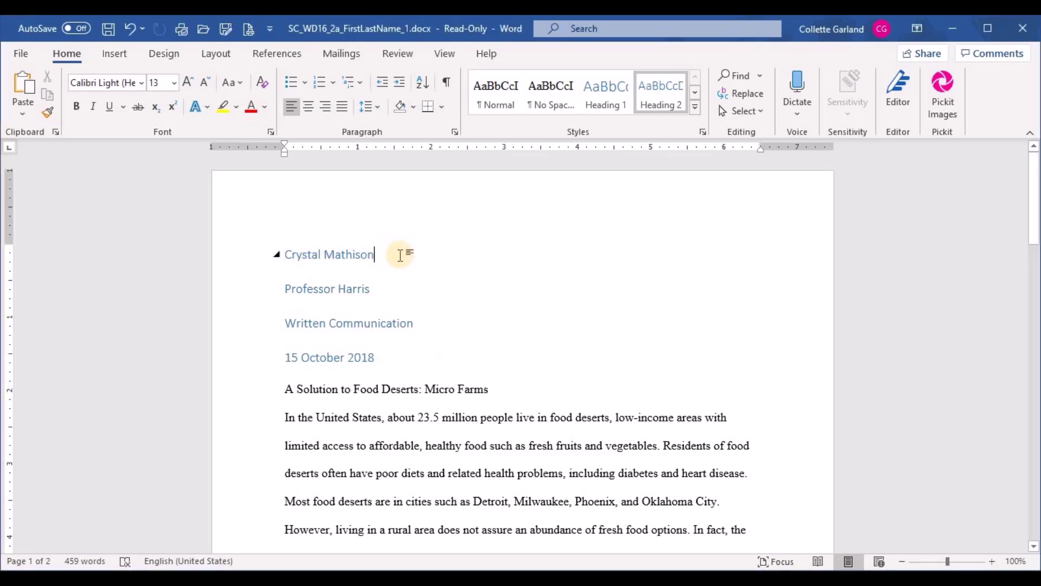
drag(721, 502, 390, 432)
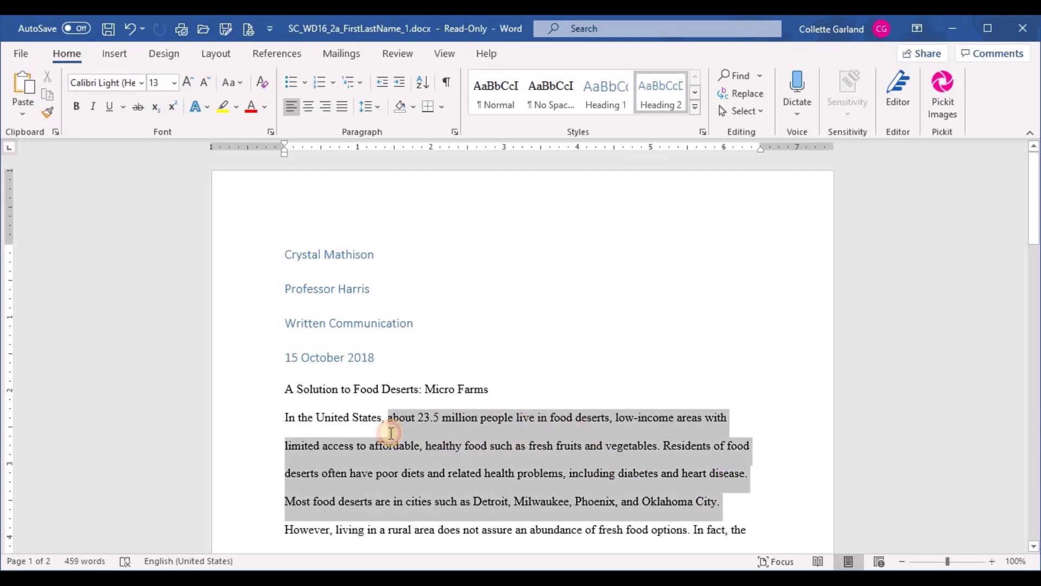
click(417, 433)
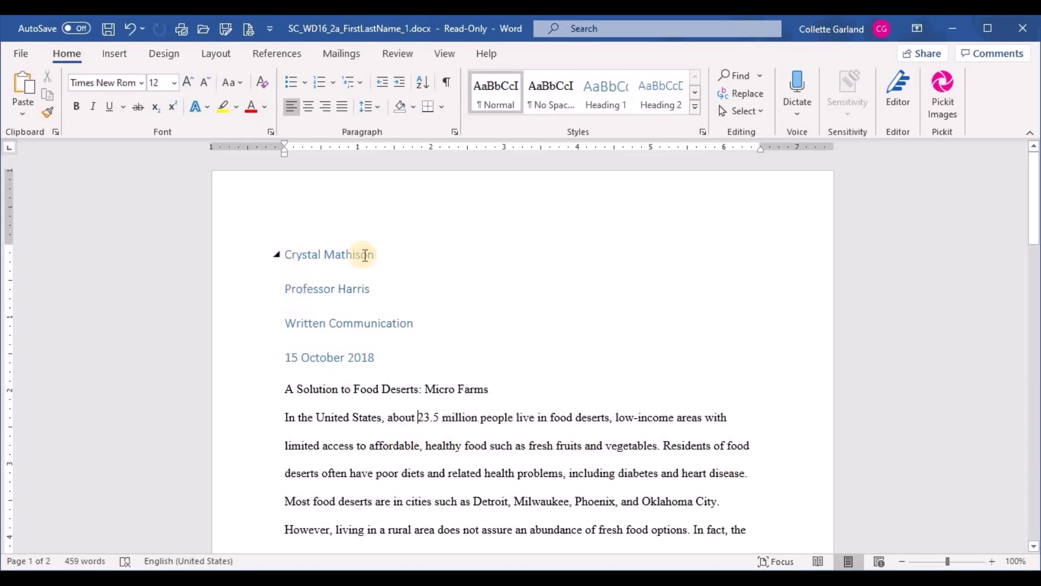
click(373, 255)
click(384, 285)
click(414, 321)
click(412, 359)
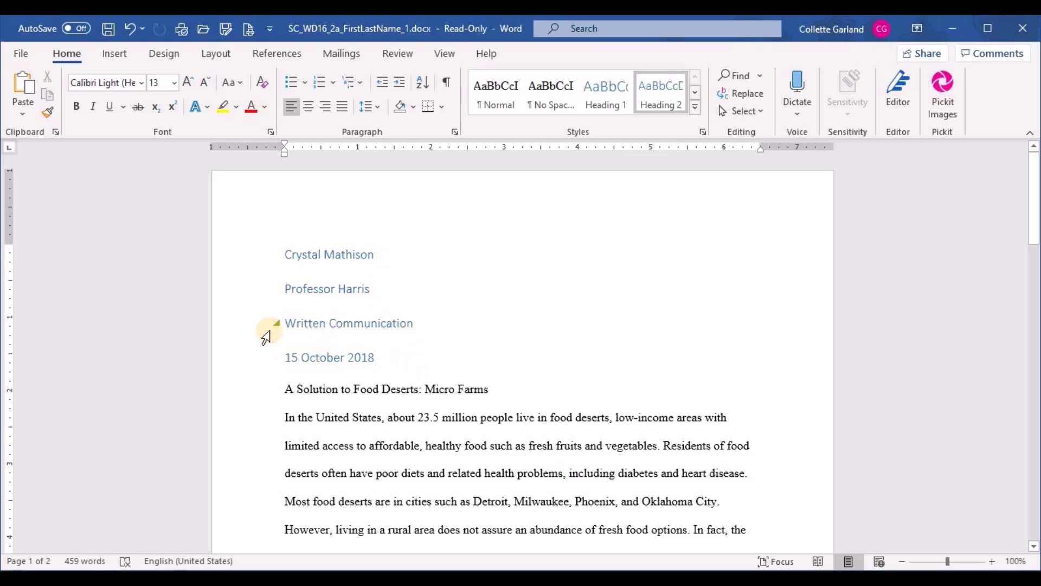
click(227, 330)
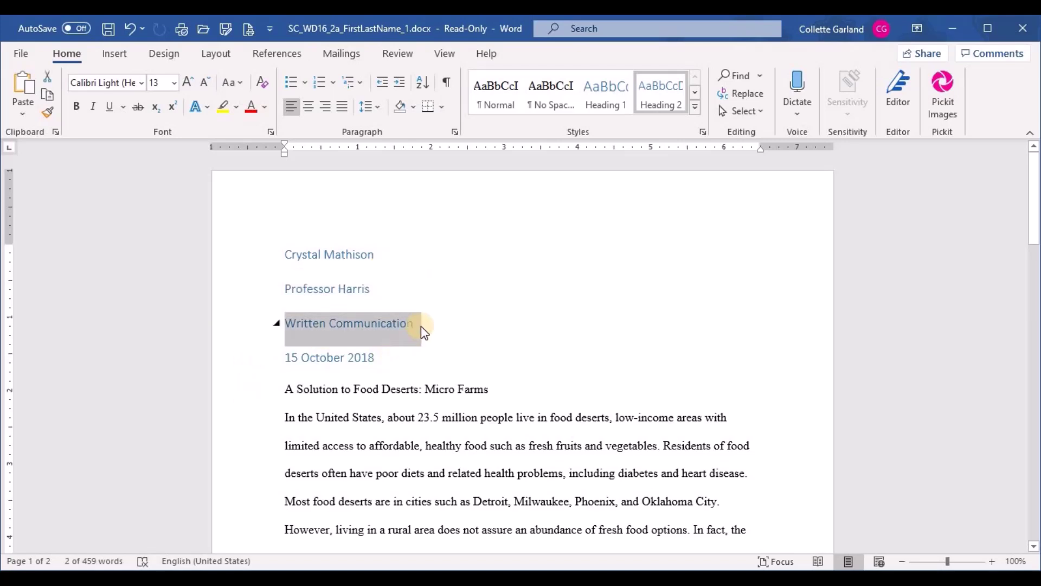
click(438, 322)
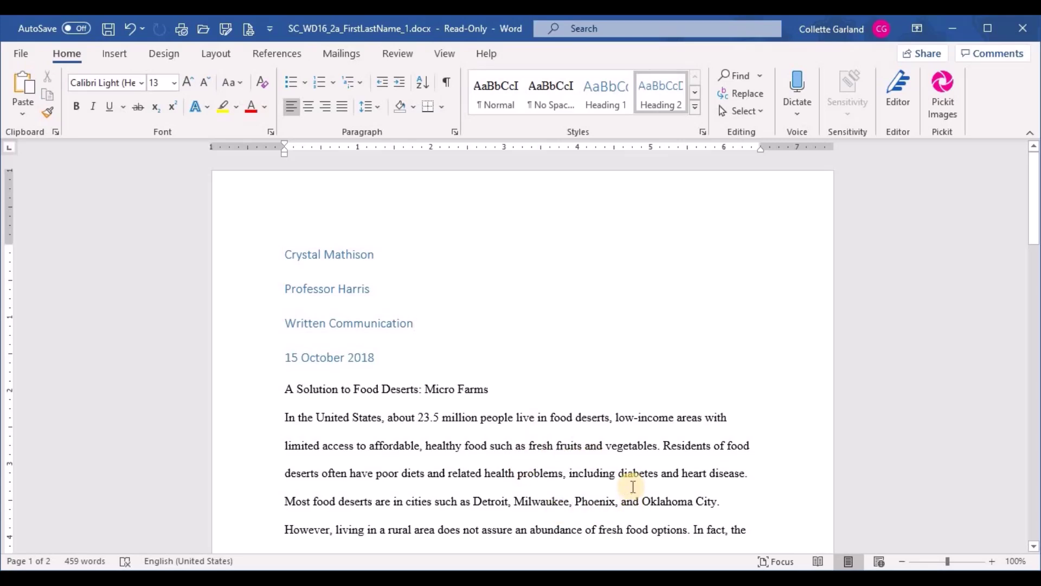
click(596, 456)
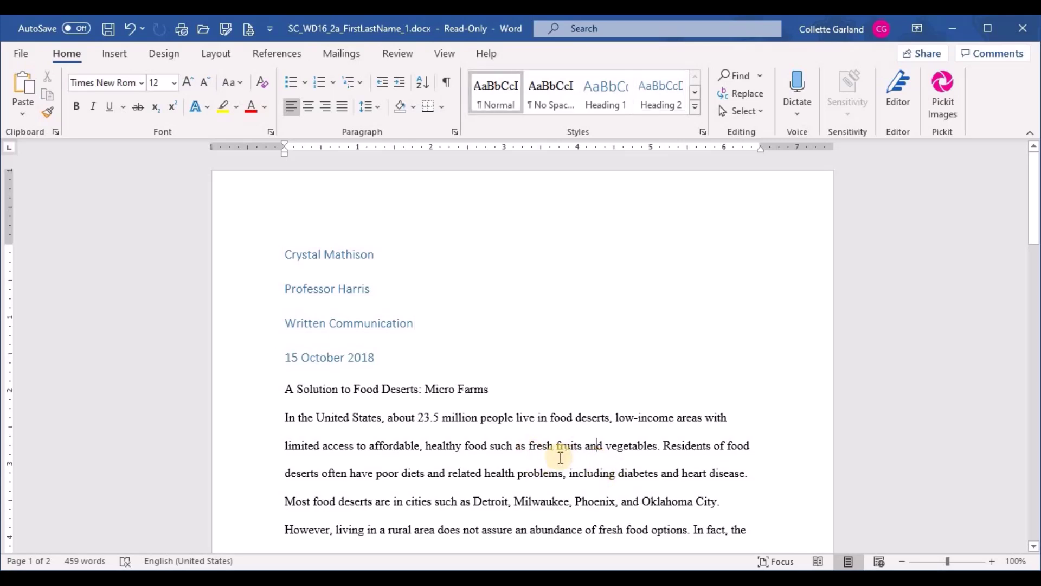
click(497, 88)
- Apply the Normal style to the four opening lines, from the author's name through the date
click(376, 320)
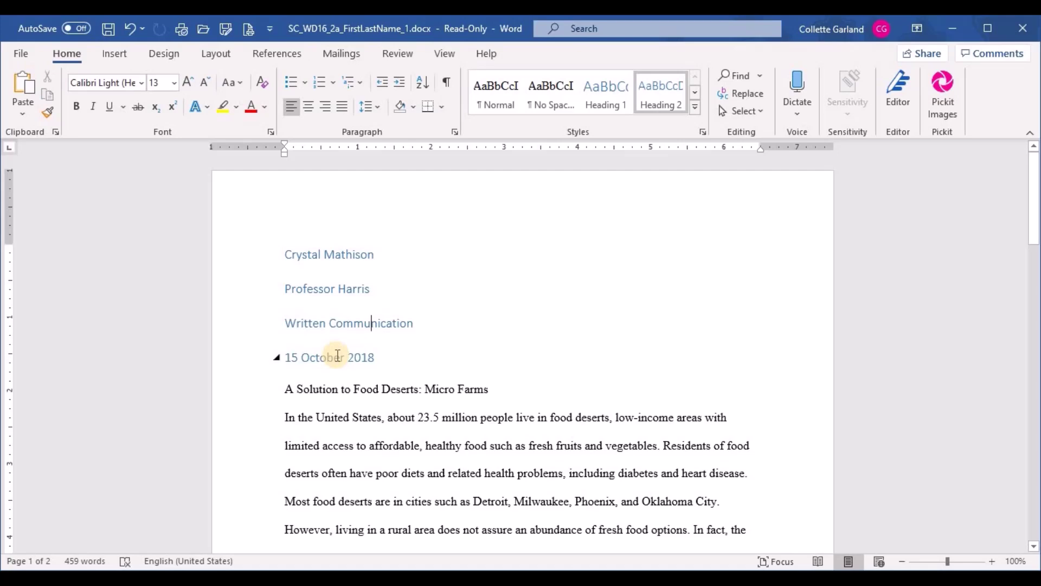
drag(387, 357, 291, 268)
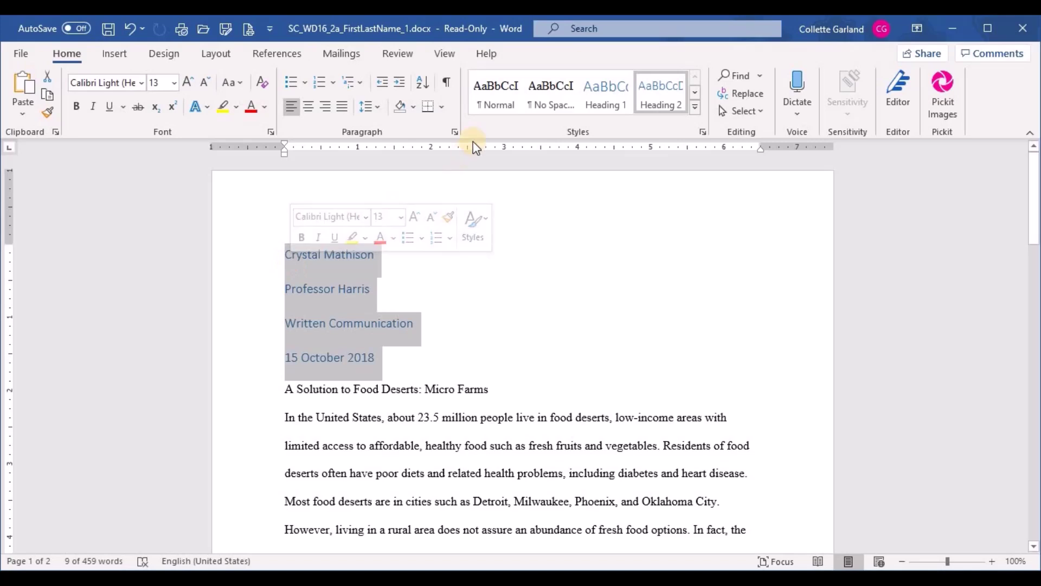
click(492, 103)
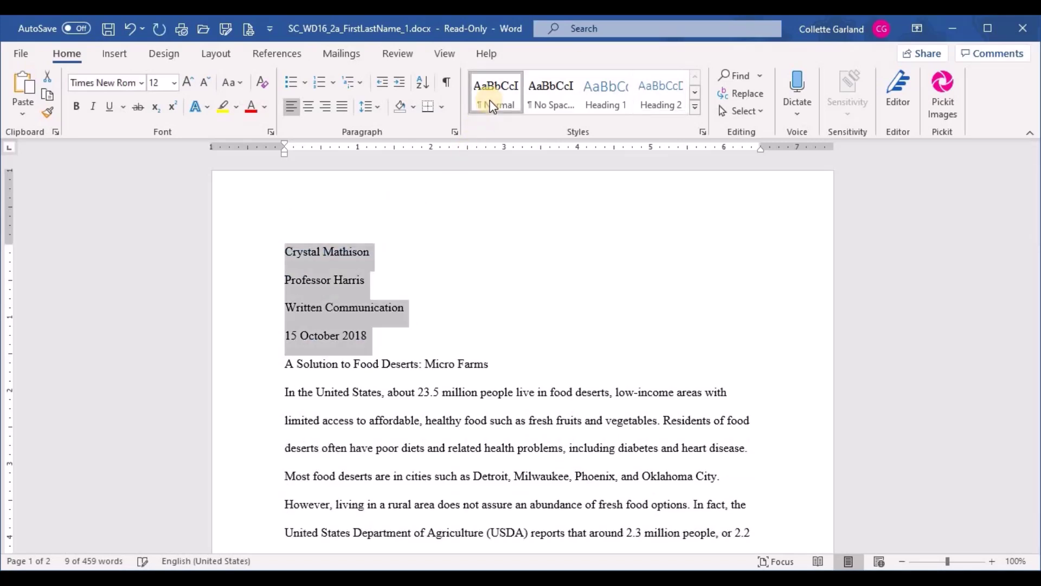
click(477, 275)
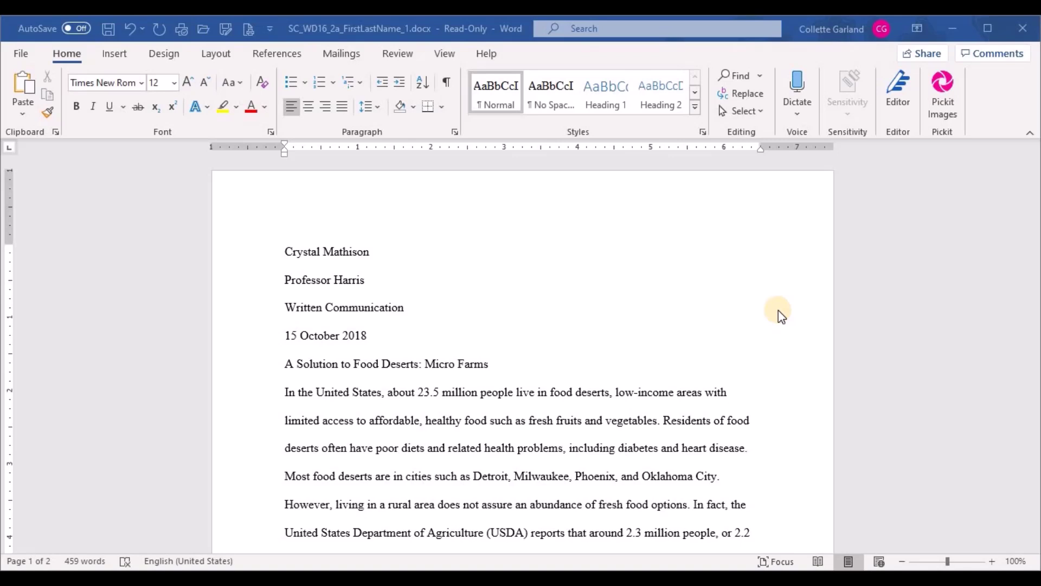
- Center the title line "A Solution to Food Deserts: Micro Farms"
click(458, 366)
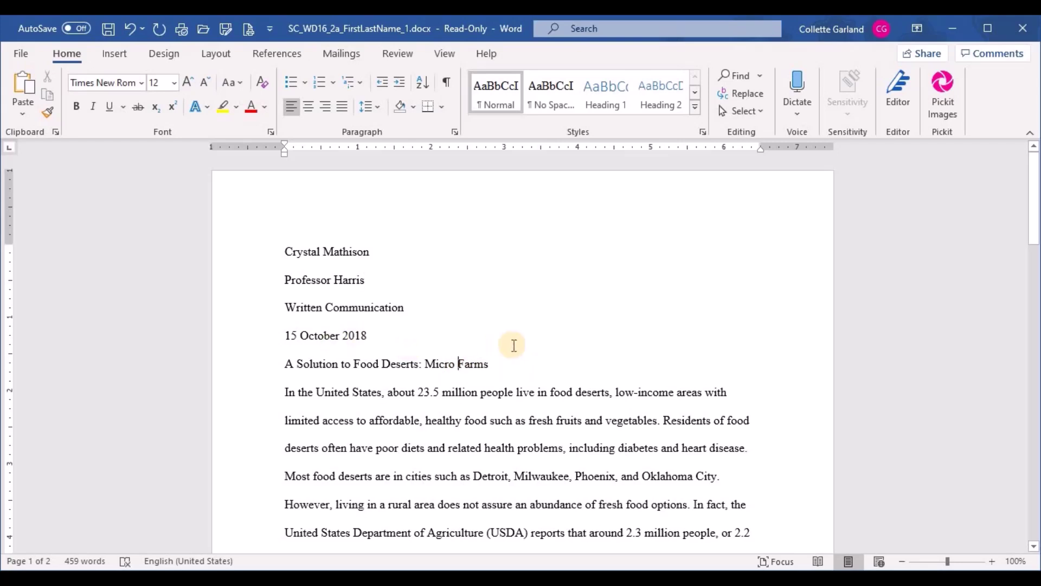
click(291, 364)
click(400, 365)
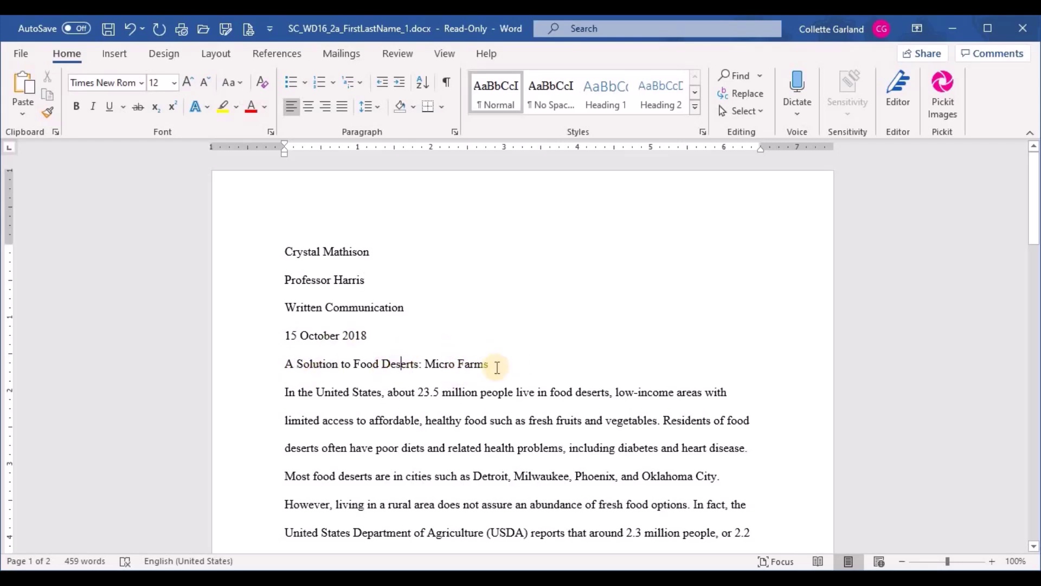
click(308, 106)
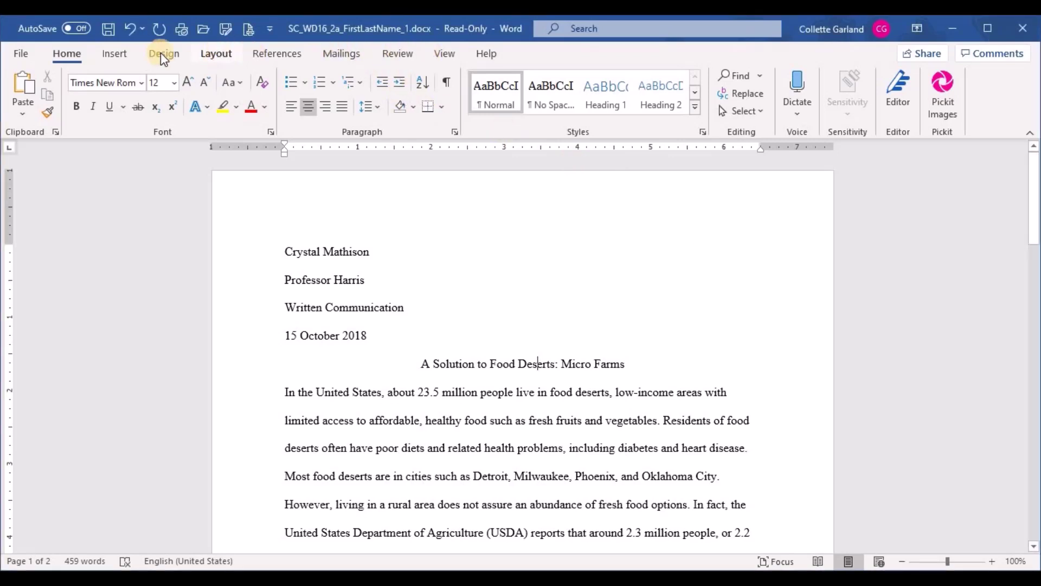
- Open the page header for editing, right-align it and enter the author's last name followed by a space
click(123, 53)
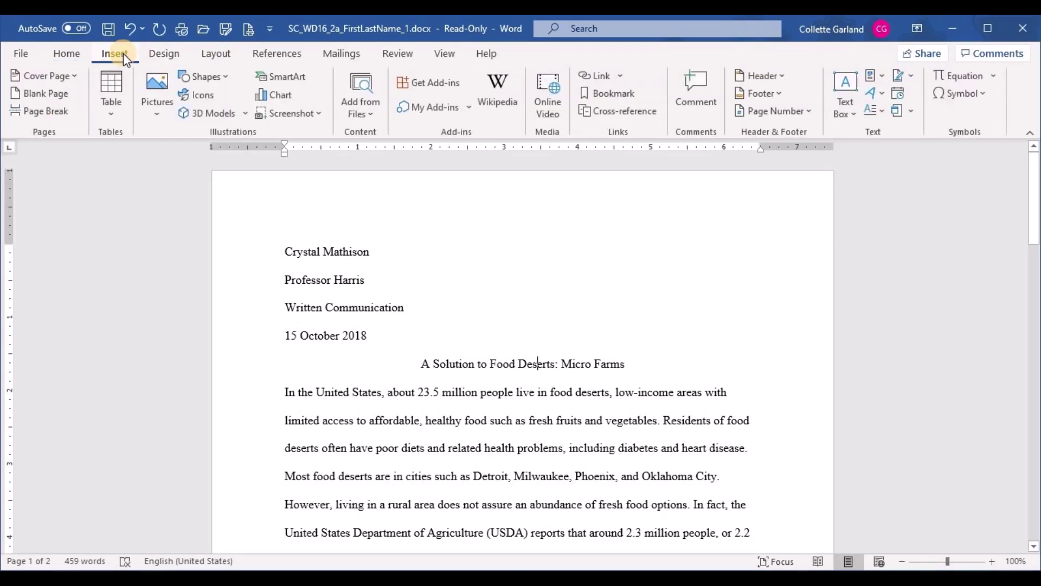
click(782, 74)
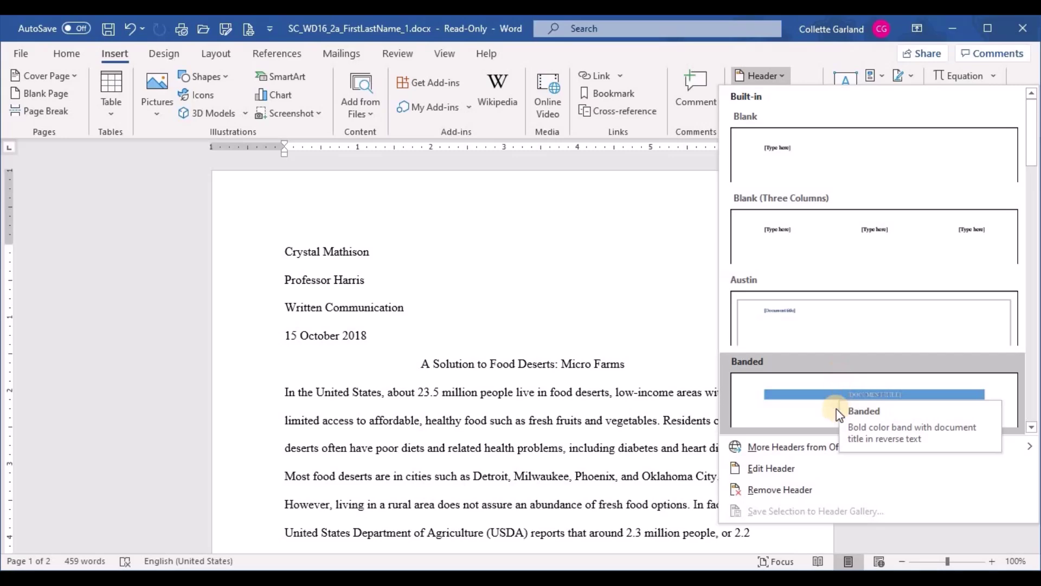
click(801, 470)
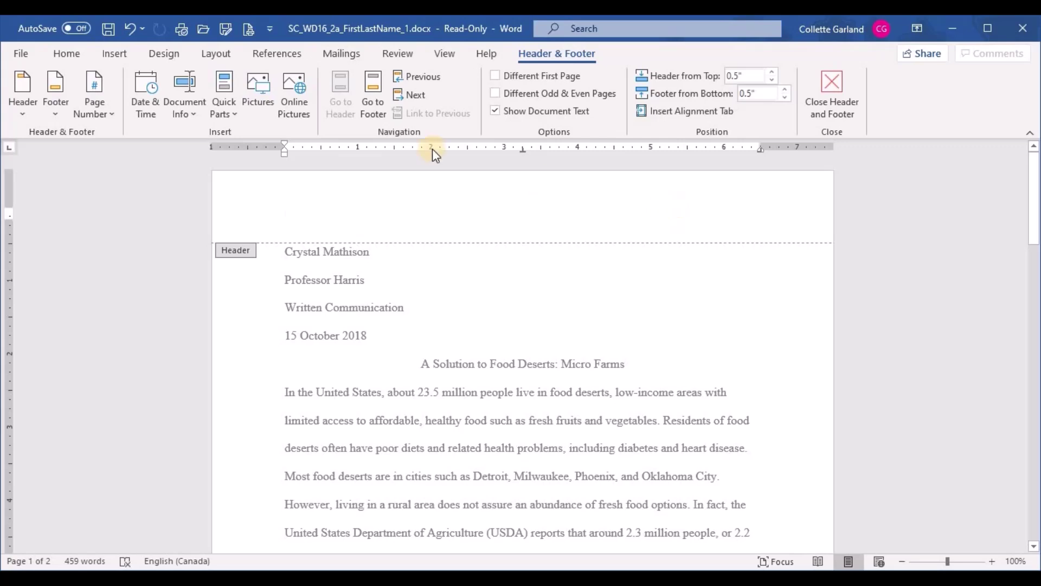
click(84, 51)
click(326, 108)
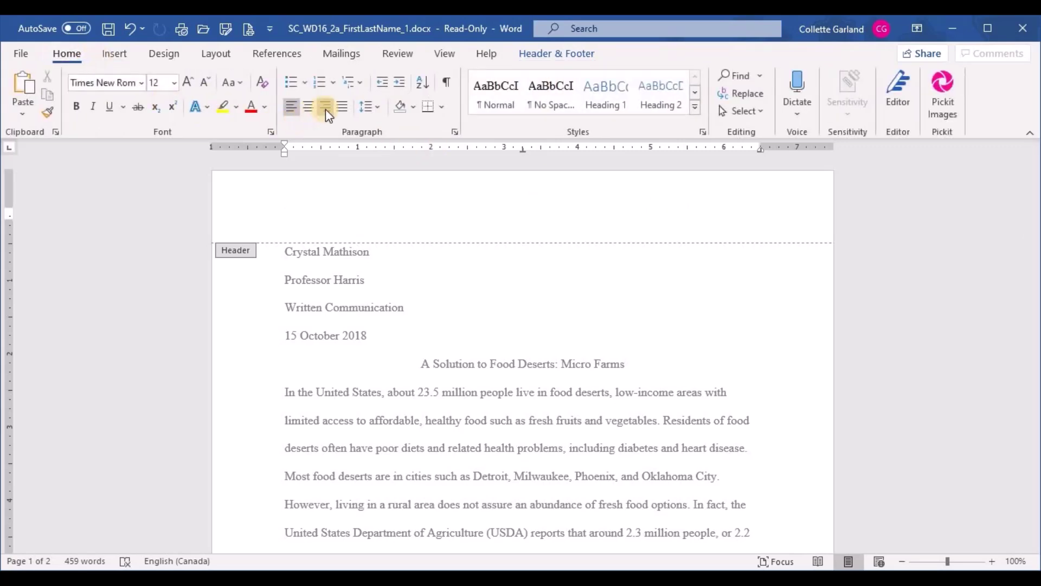
click(325, 109)
text(Mathison)
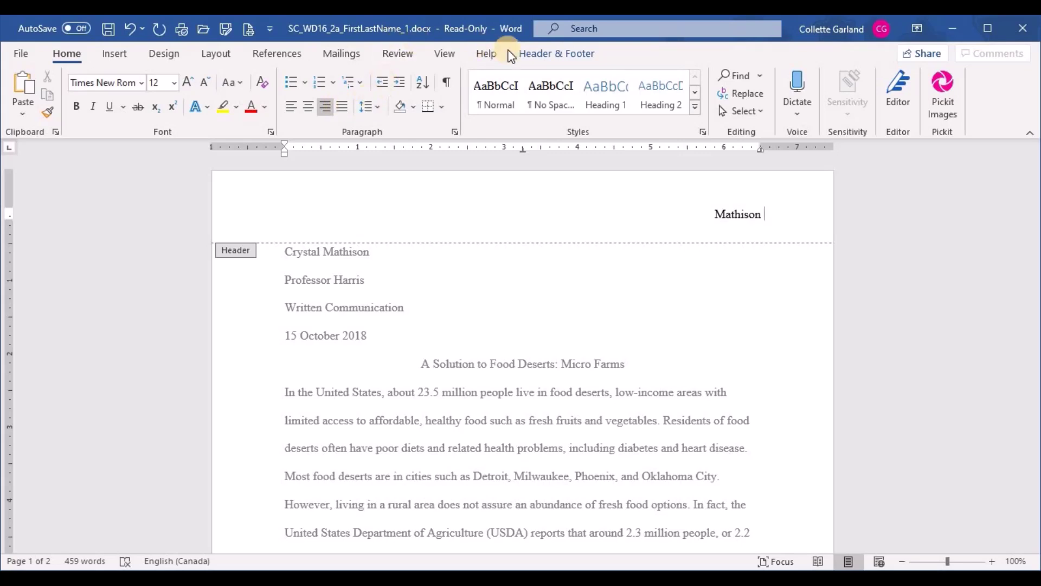
- Insert a Plain Number page number at the current position in the header, after the last name, and close the header
click(557, 53)
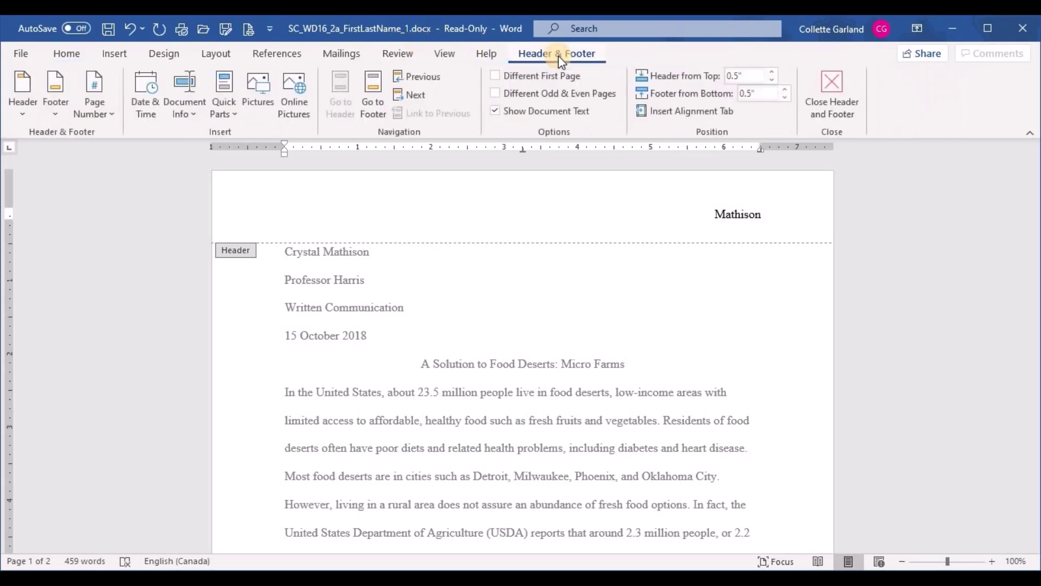
click(104, 113)
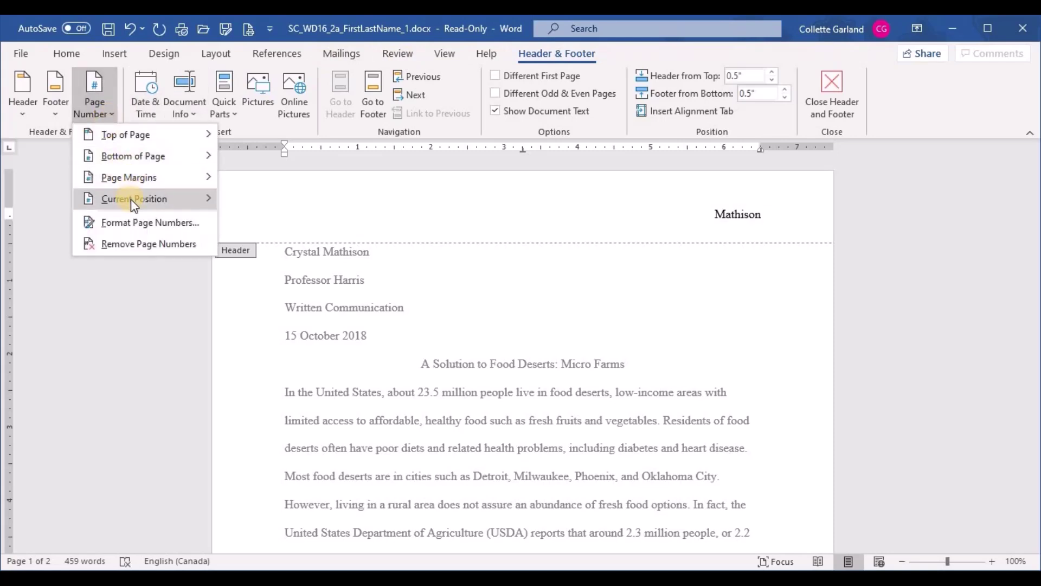
mouse_move(131, 200)
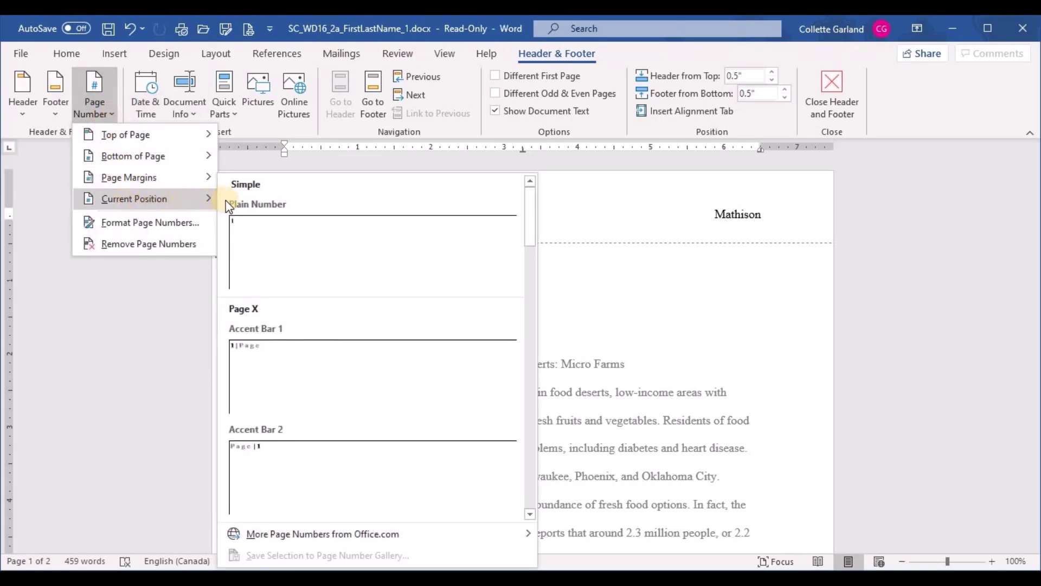
click(271, 235)
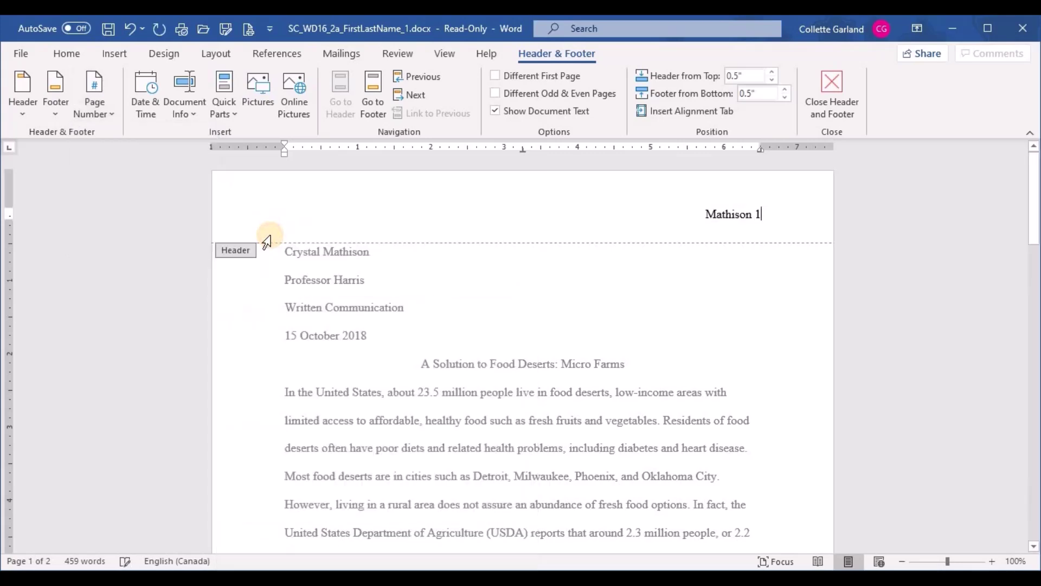
click(831, 89)
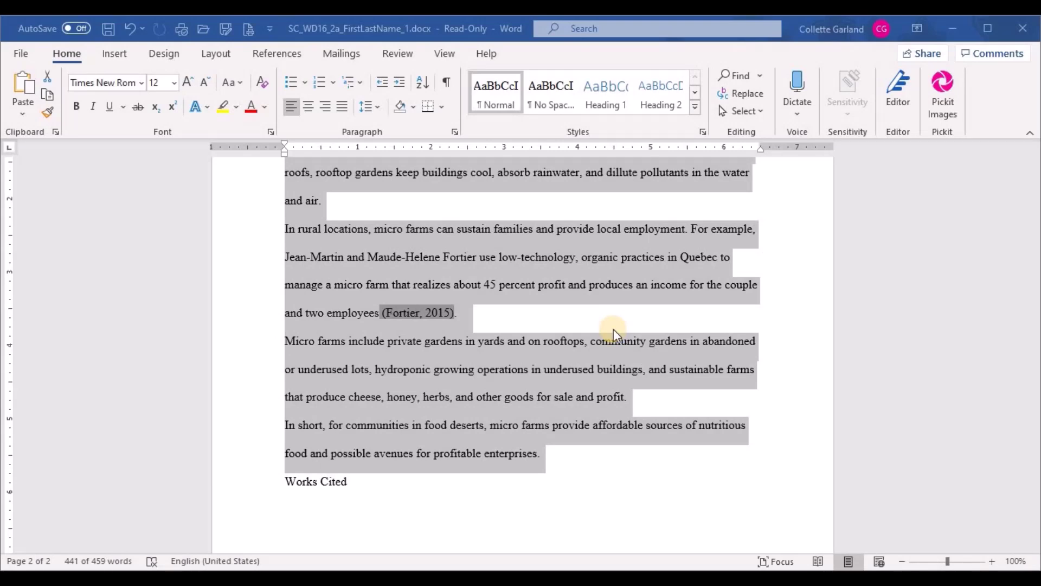
- Examine the extent of the body text, from the paragraph opening "In the United States" to the last paragraph before Works Cited
scroll(613, 329, up, 10)
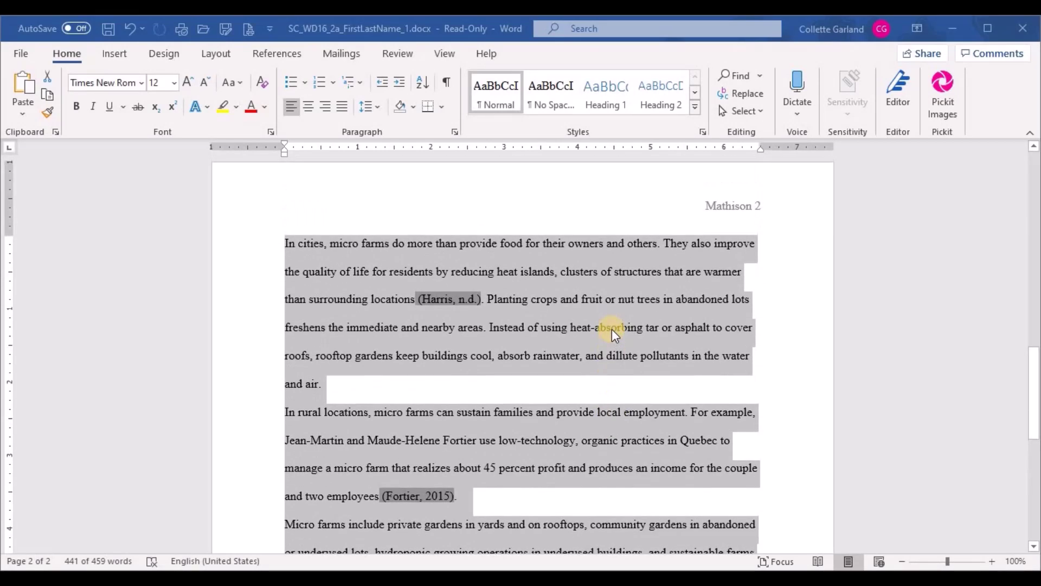
scroll(612, 330, up, 3)
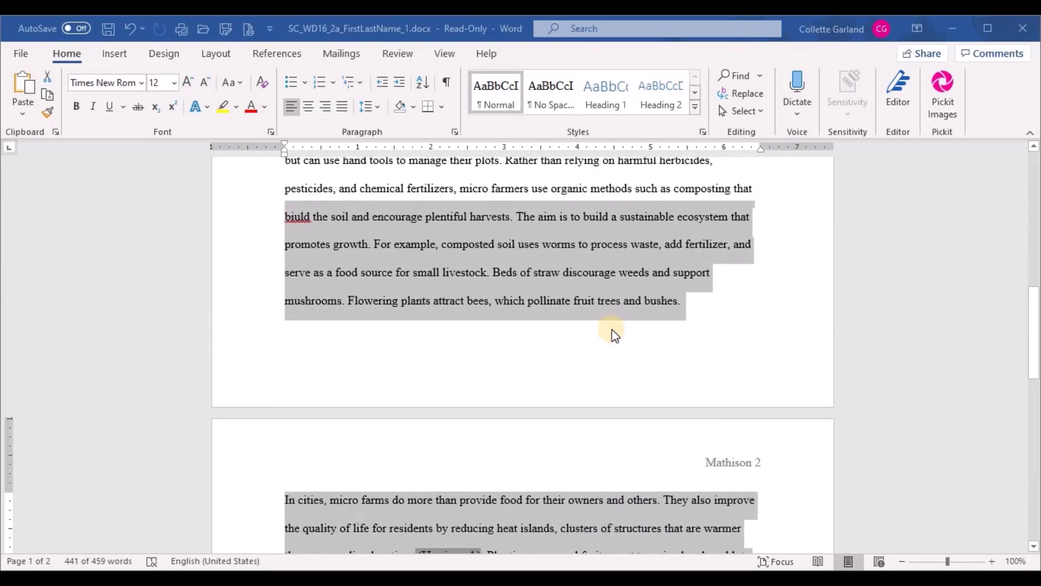
scroll(612, 329, up, 10)
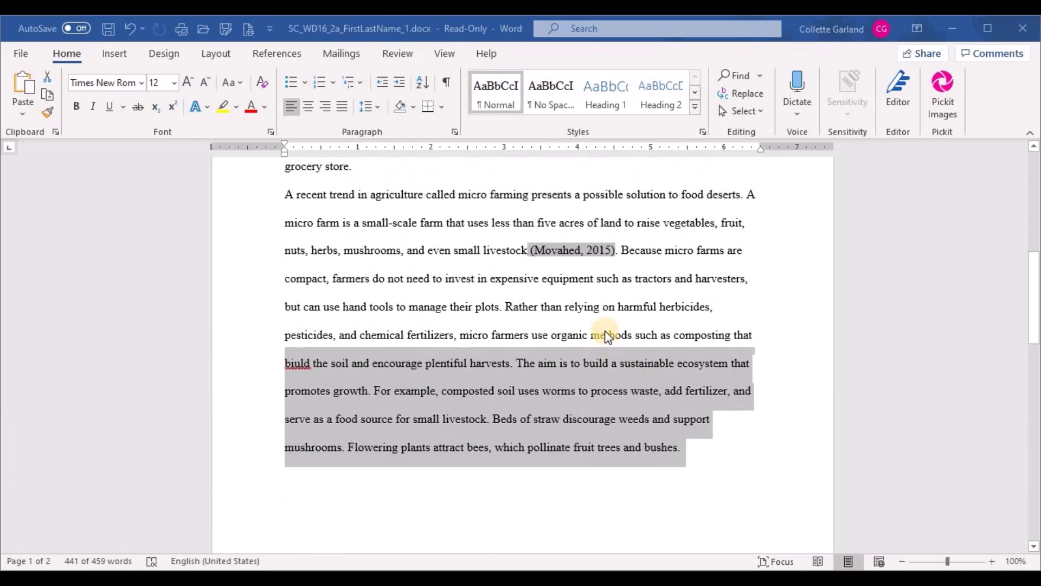
scroll(448, 316, up, 1)
drag(295, 195, 403, 200)
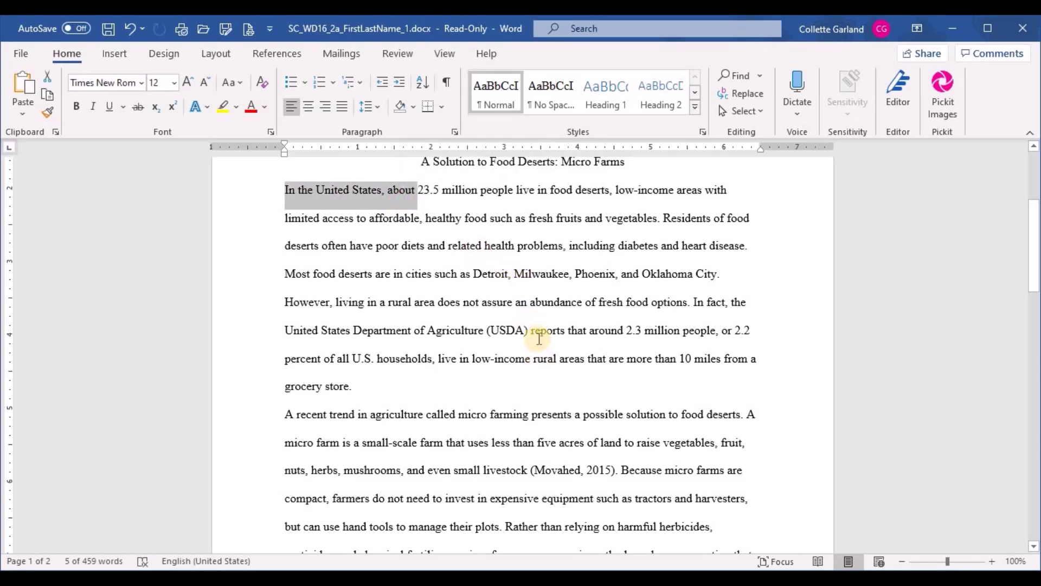
scroll(541, 339, down, 13)
scroll(539, 336, down, 15)
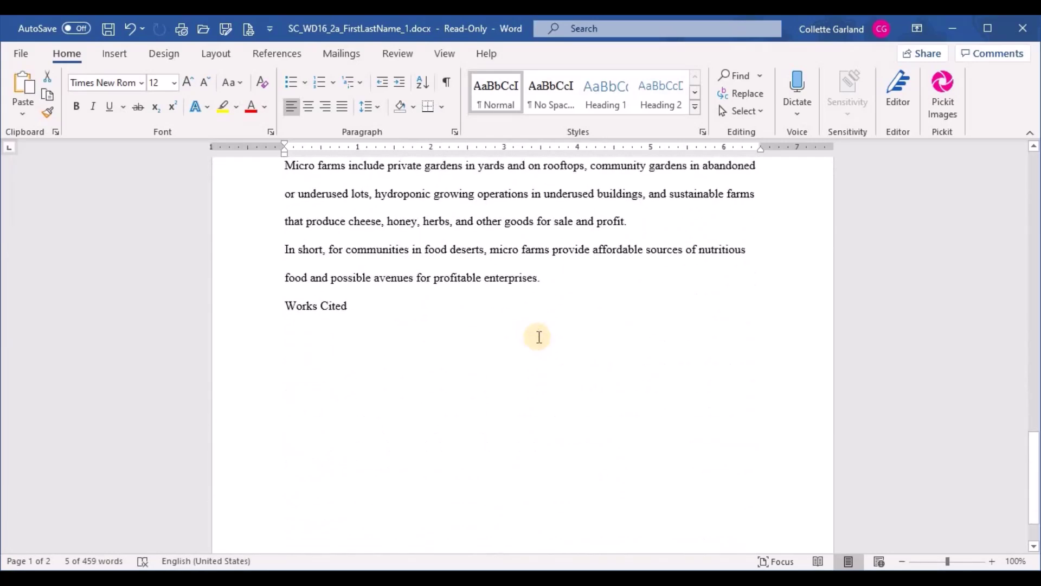
drag(541, 271, 393, 271)
click(514, 309)
scroll(518, 309, up, 15)
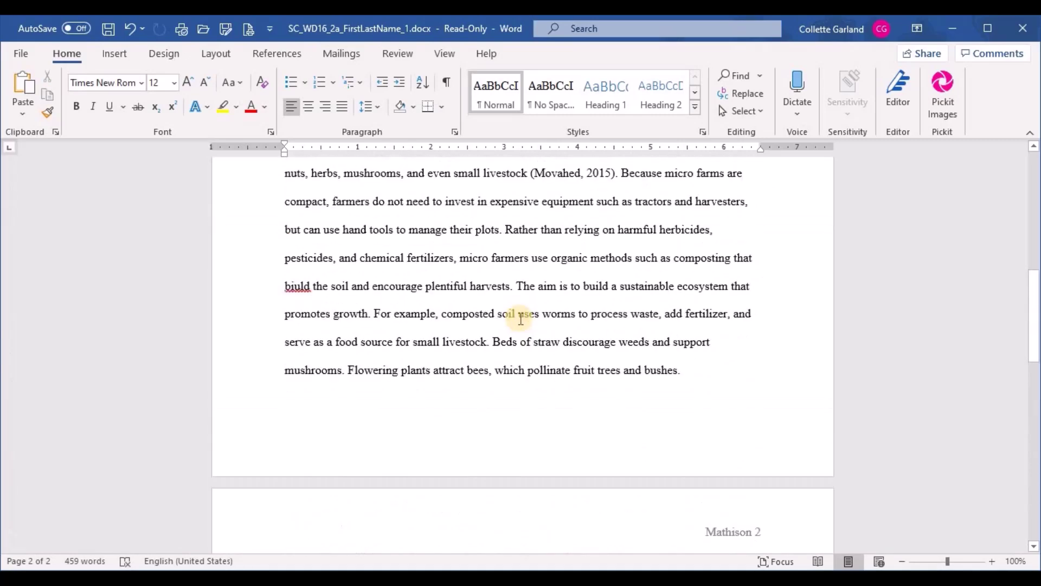
- Apply a 0.5" first-line indent to all body paragraphs between the title and the Works Cited line
drag(283, 297, 581, 398)
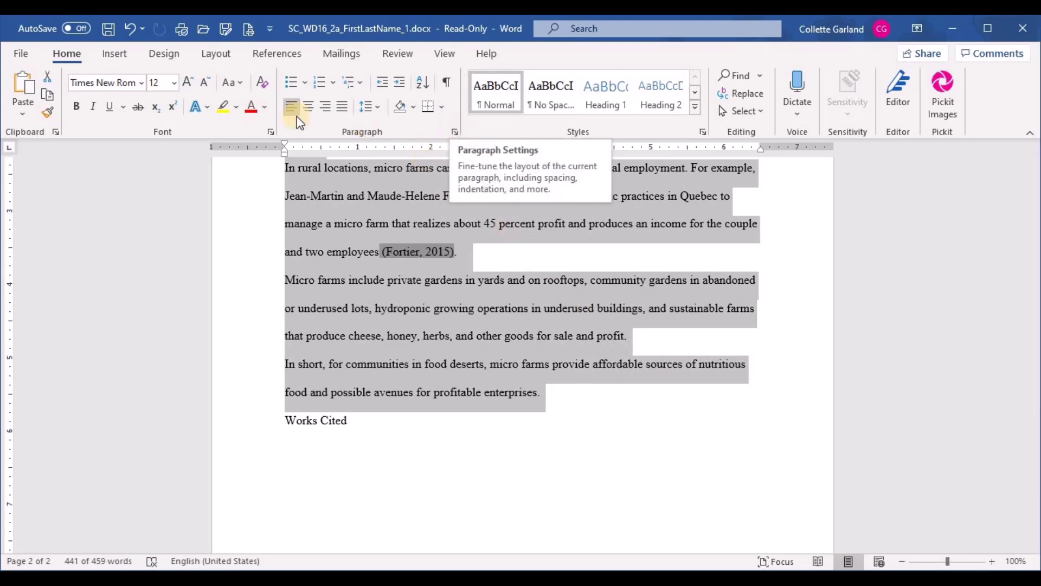
click(454, 131)
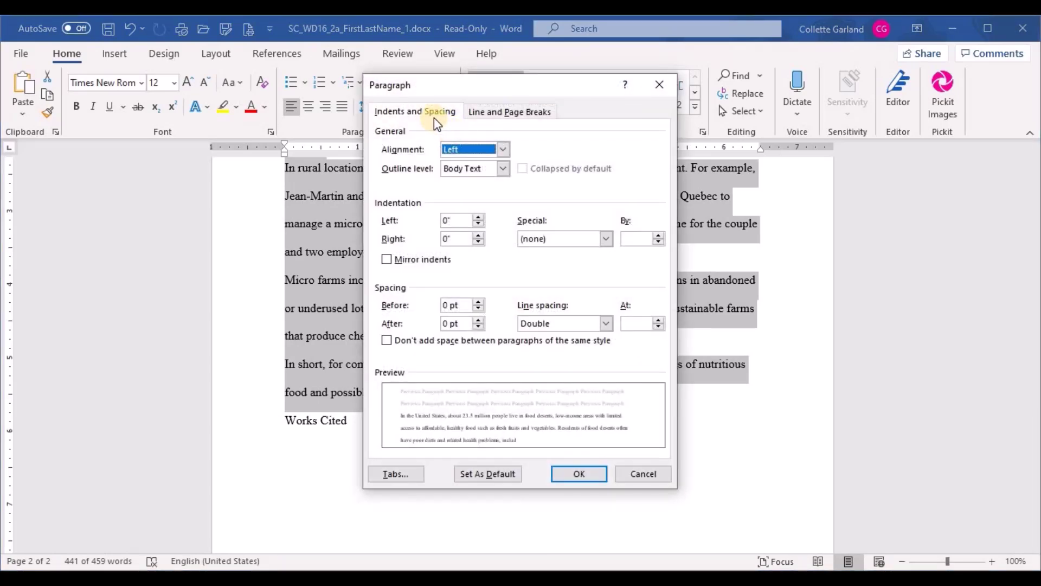
click(581, 238)
click(562, 262)
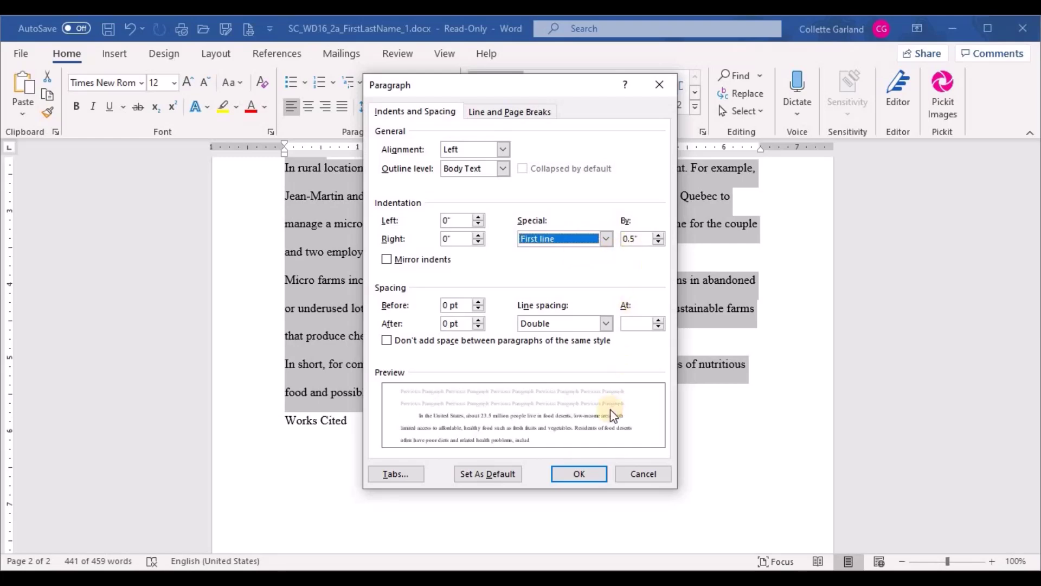
click(588, 476)
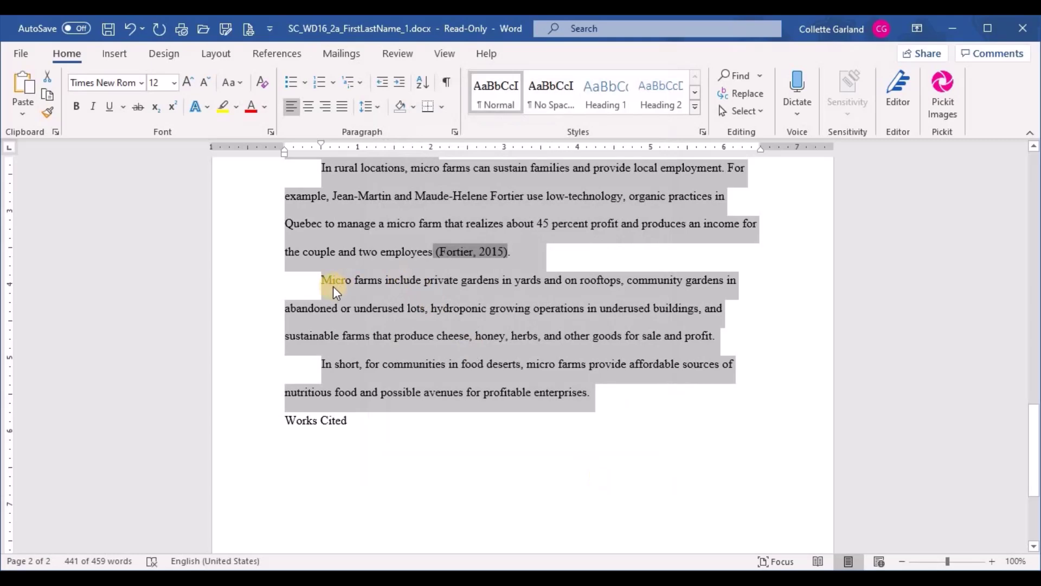
click(325, 283)
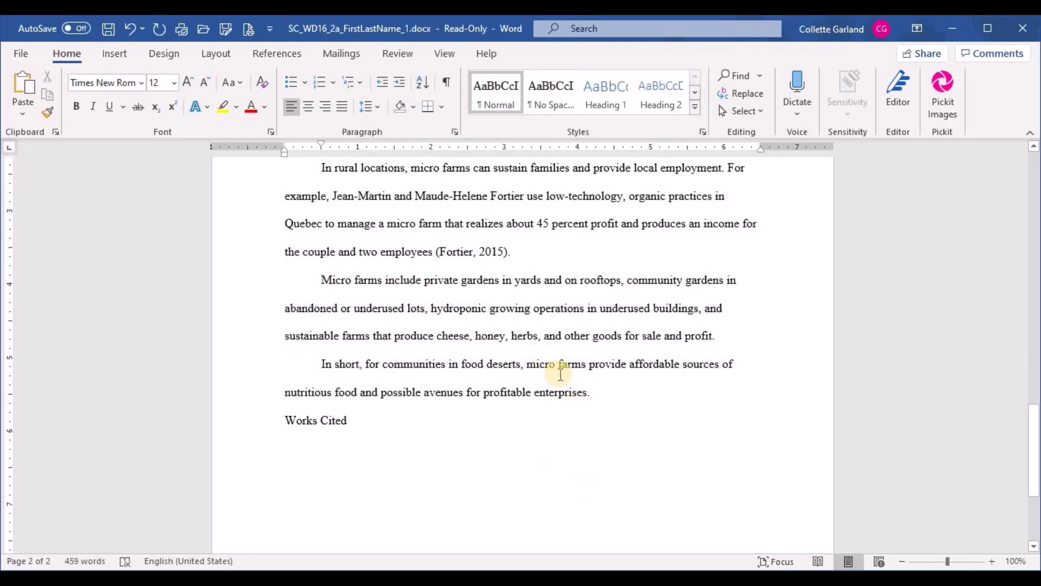
- Set the document's citation and bibliography style to MLA
scroll(560, 374, up, 15)
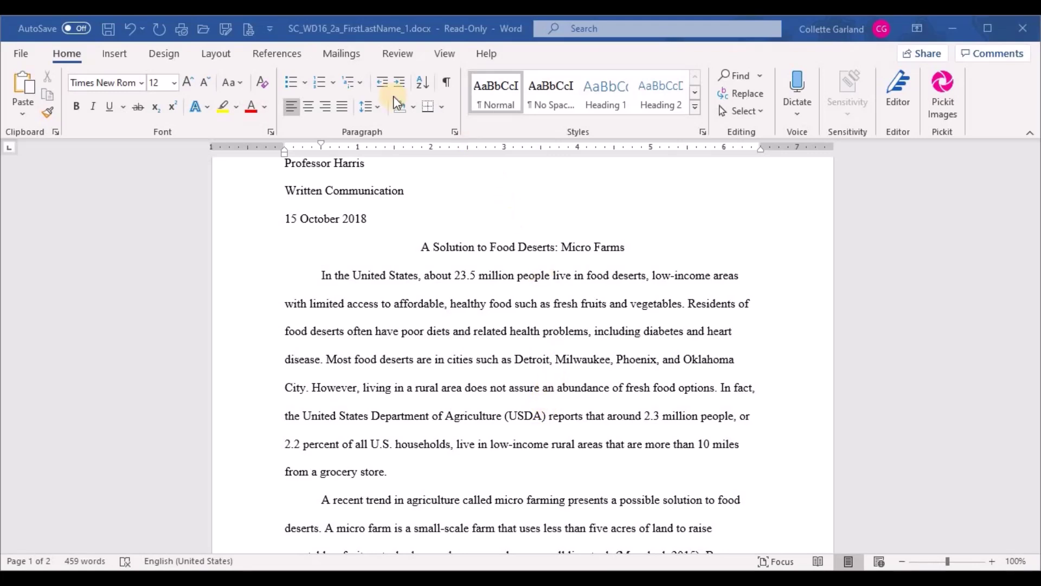
click(285, 57)
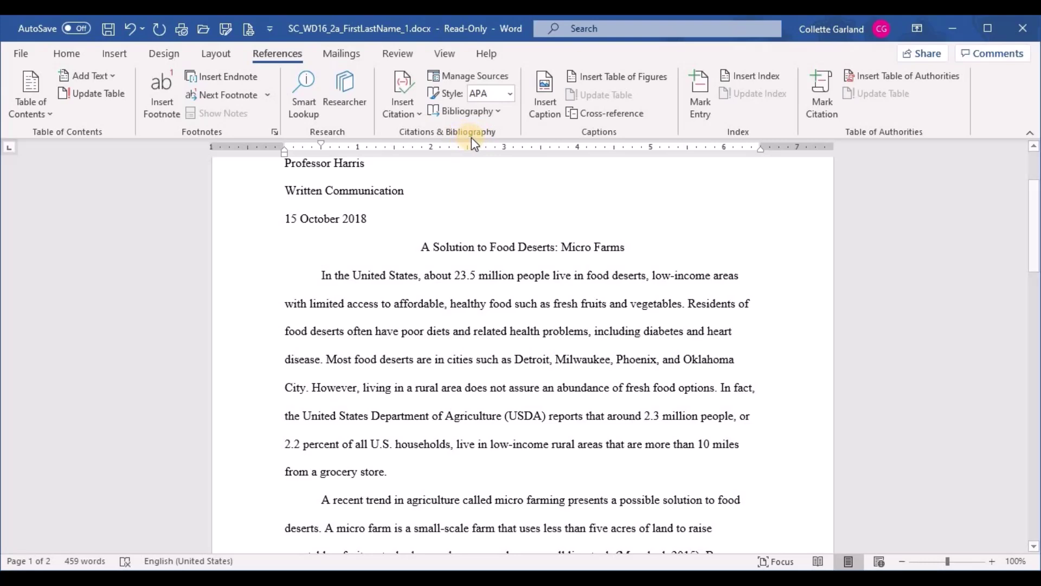
click(506, 90)
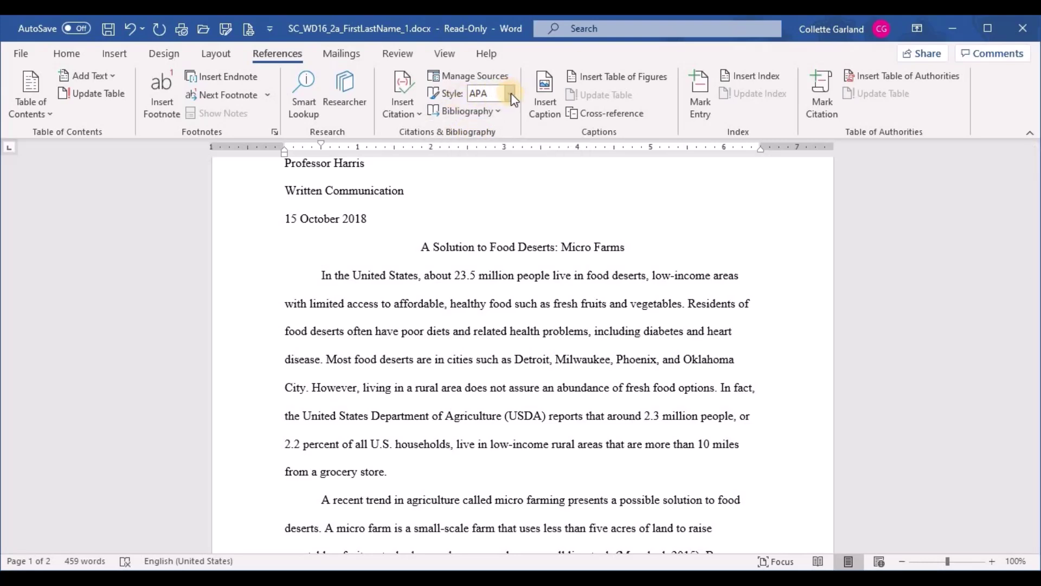
click(510, 95)
click(506, 389)
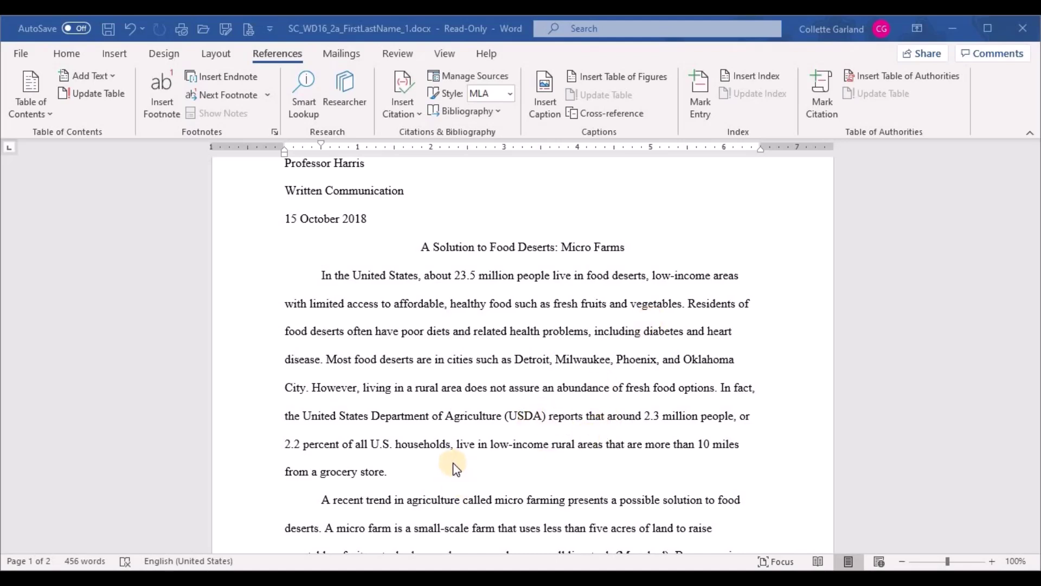
- Start a new citation source of type Web site after "fresh fruits and vegetables" in the first body paragraph
click(683, 306)
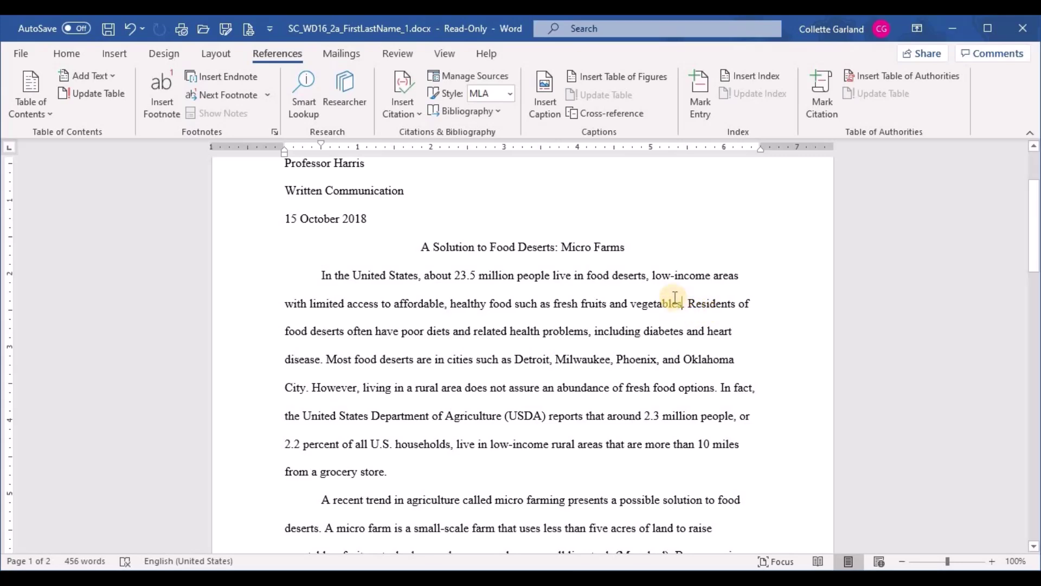
click(412, 109)
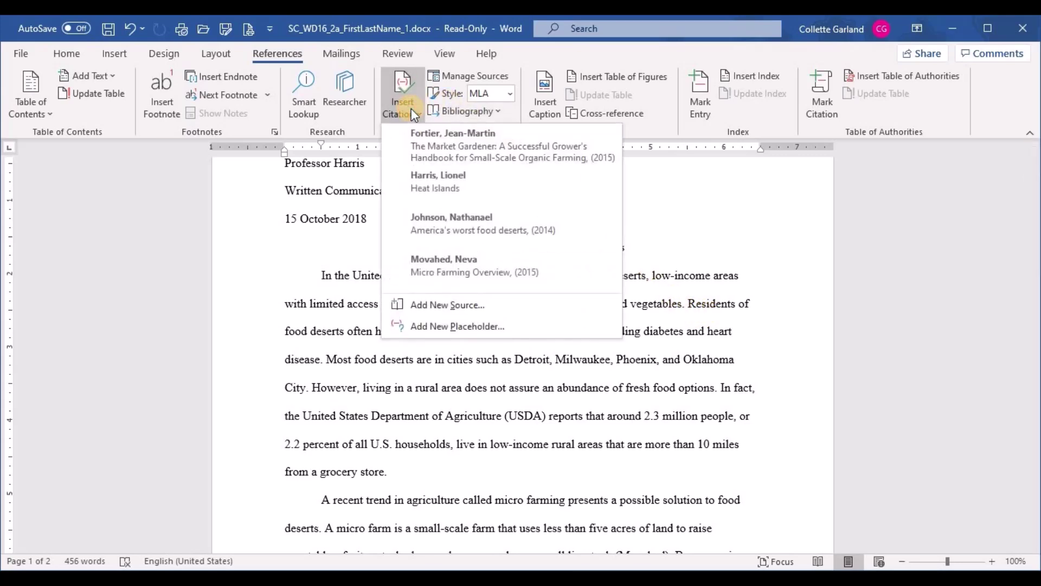
click(474, 306)
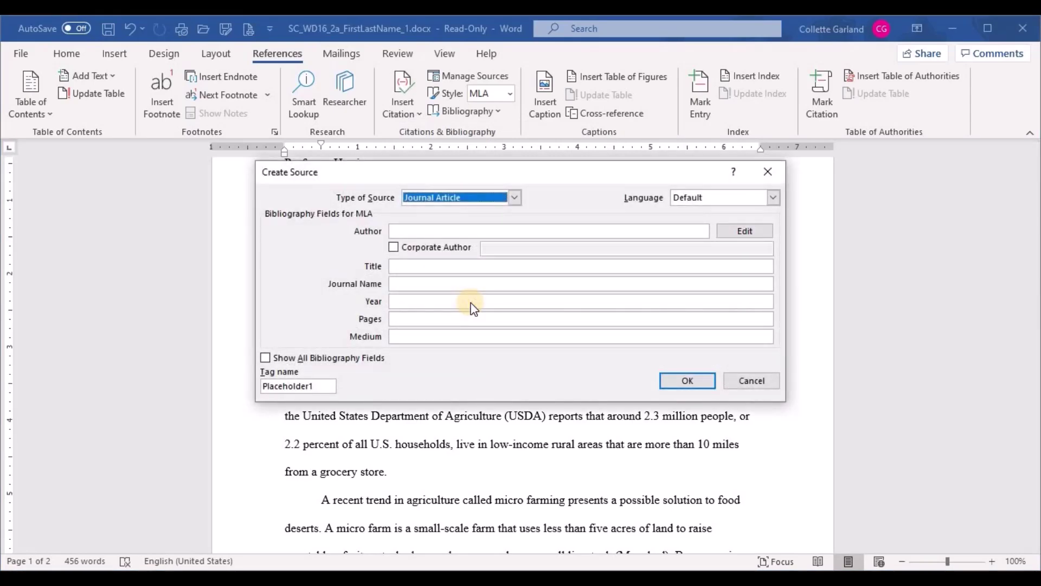
click(514, 197)
scroll(460, 249, down, 1)
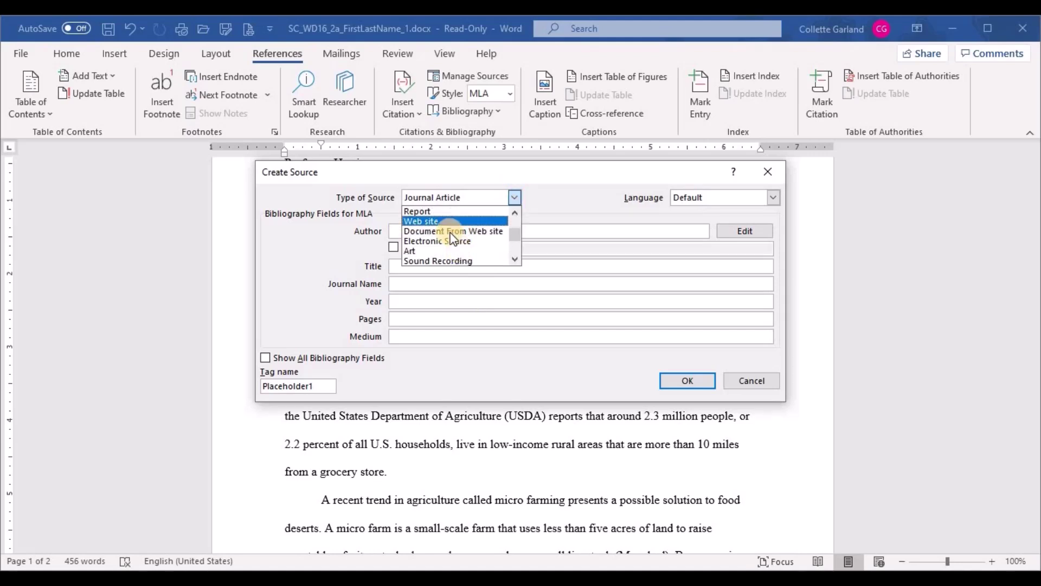
click(458, 242)
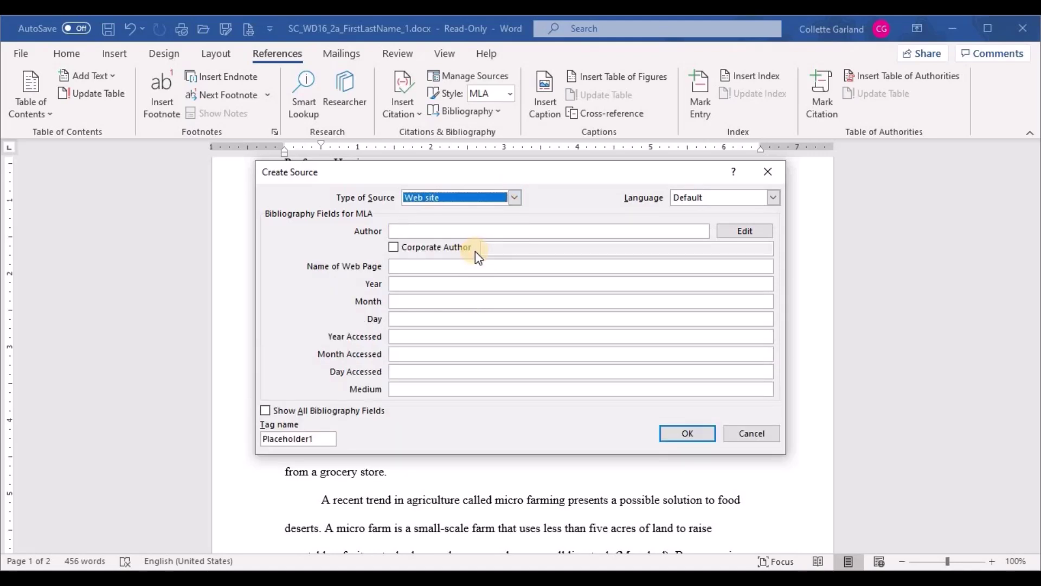
- Set the source's corporate author to United States Department of Agriculture and its web page name to Food Sources
click(393, 247)
click(498, 248)
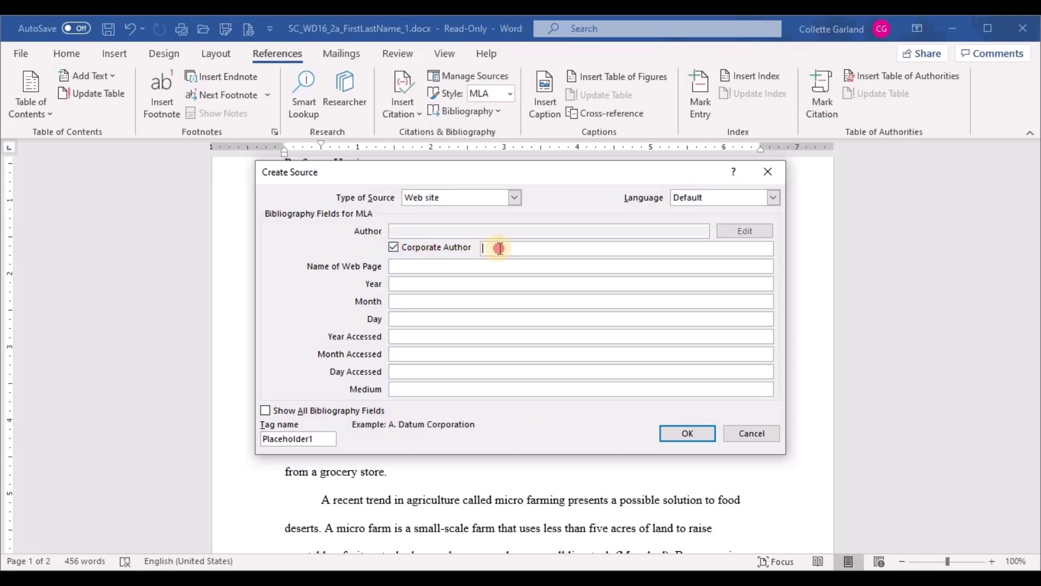
text(United States Department )
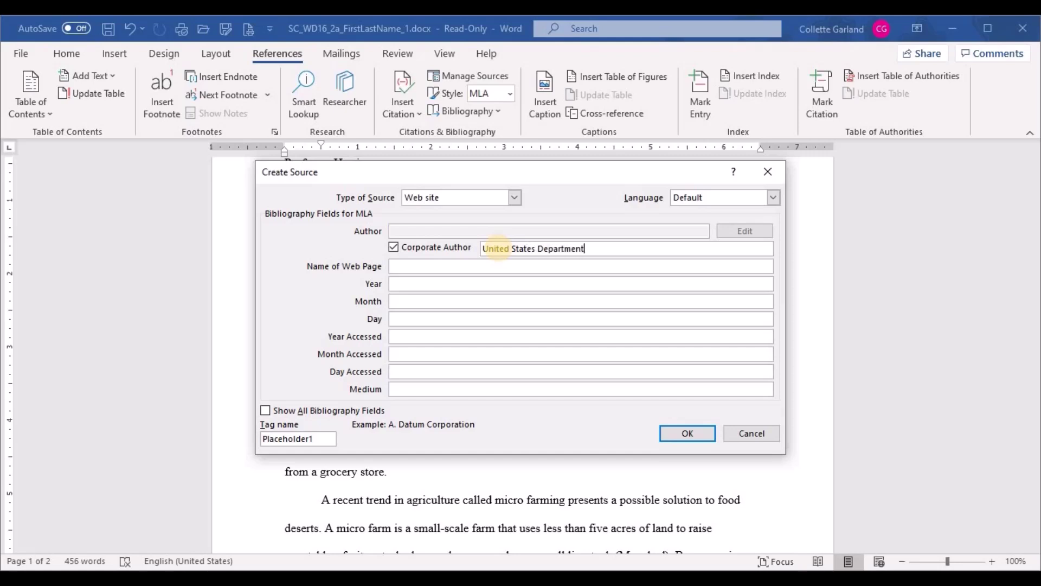
text(of Agriculture)
click(414, 265)
text(Food Sources)
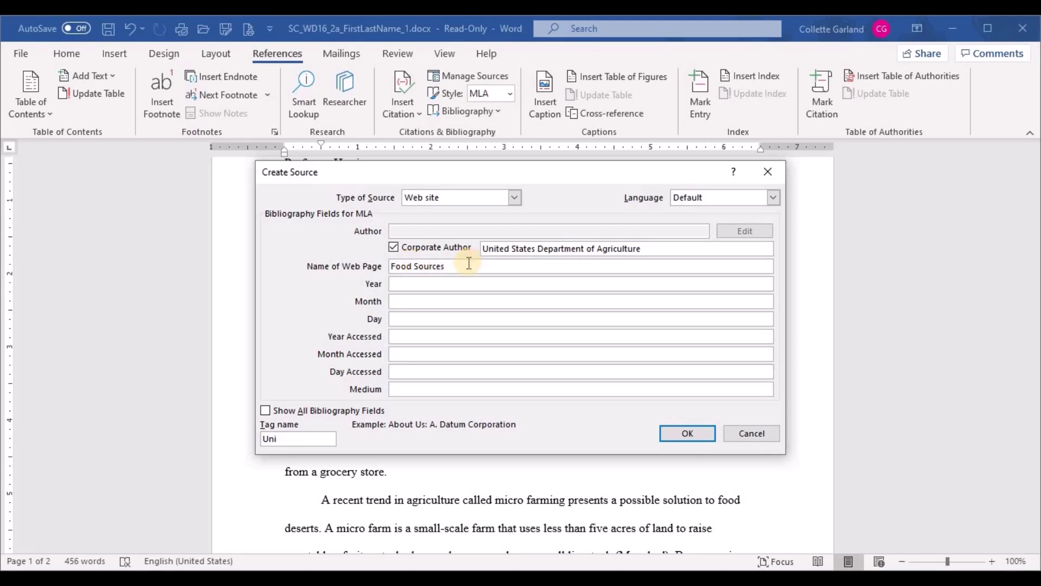
- Set the source's access date to 12 October 2018 and its medium to Electronic, and insert the citation
click(418, 341)
text(2018)
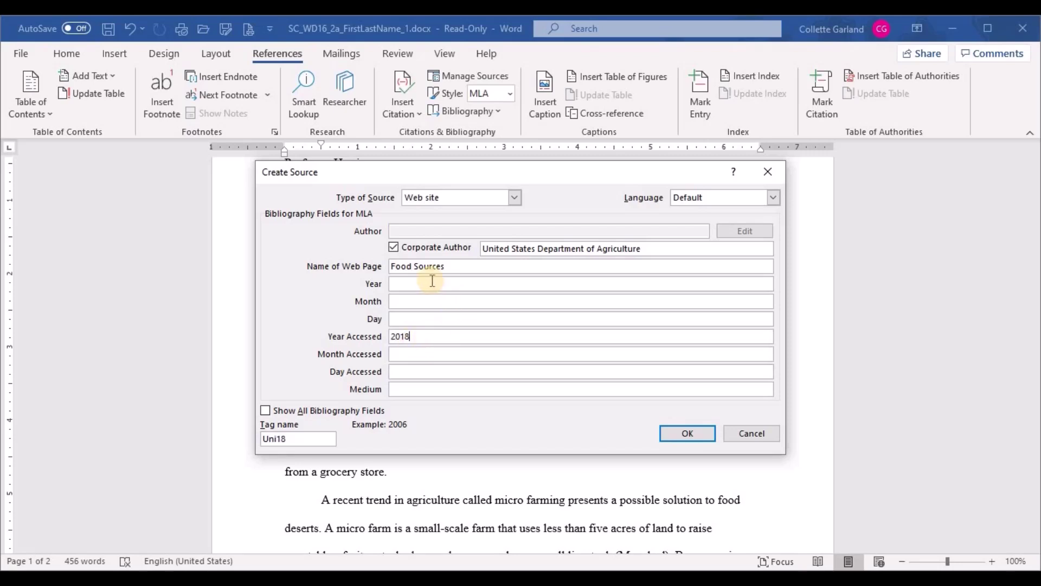
click(398, 354)
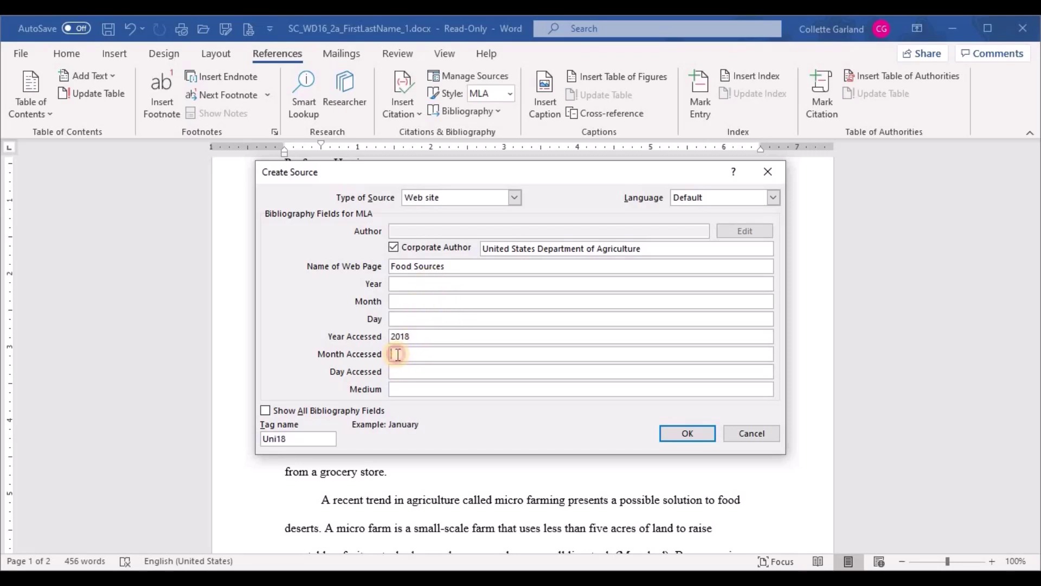
text(October)
key(Tab)
text(12)
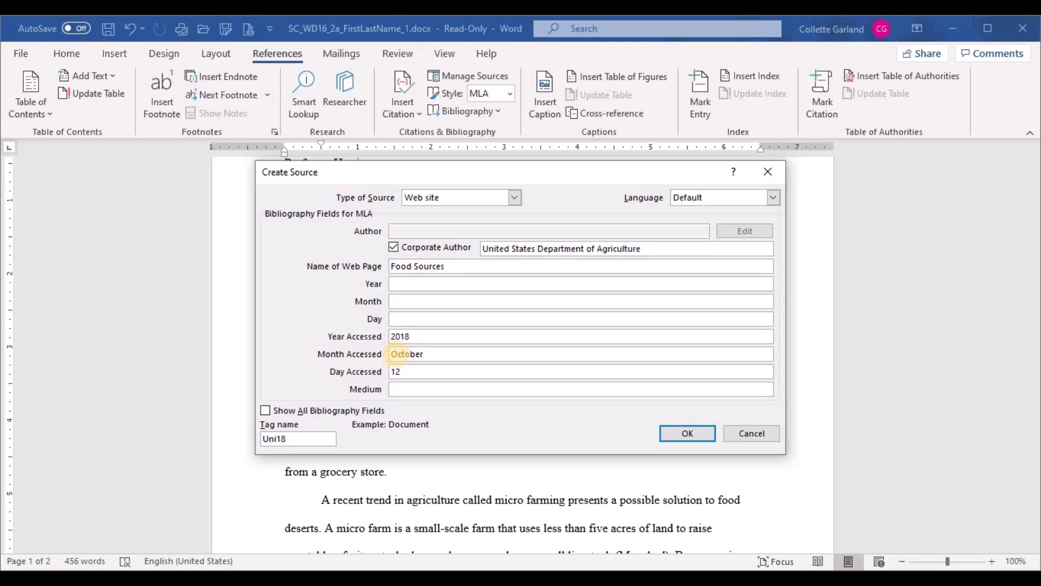
text(Electronic)
click(687, 434)
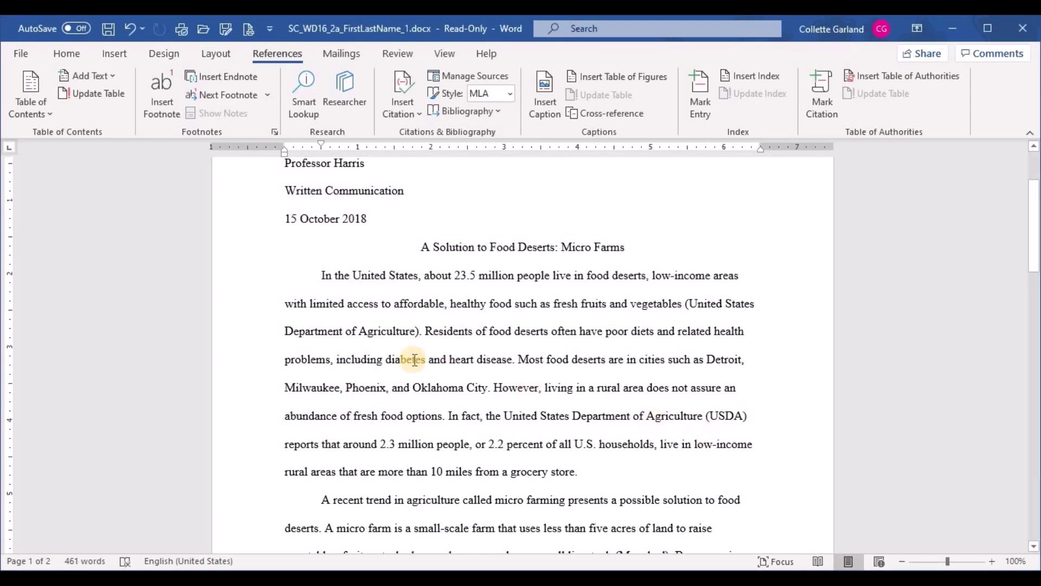
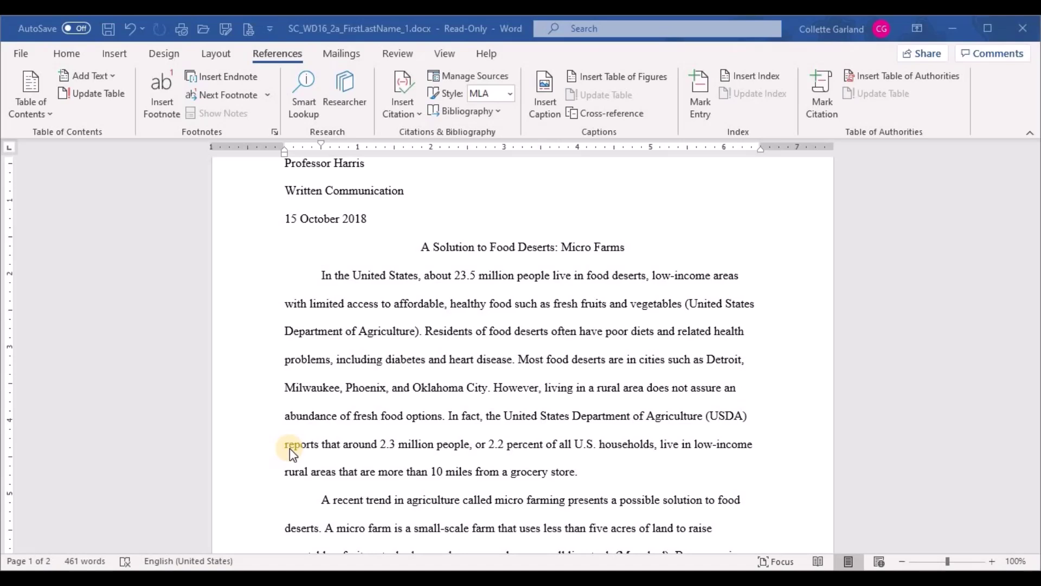
- Insert a citation to the existing source "America's worst food deserts" after "Oklahoma City" in the first body paragraph
double_click(527, 360)
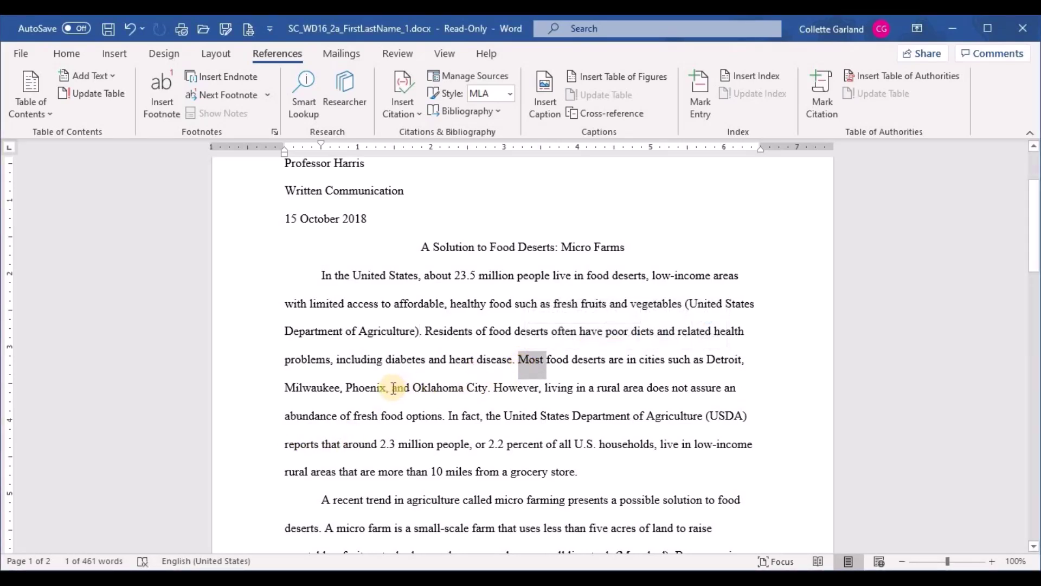
click(489, 387)
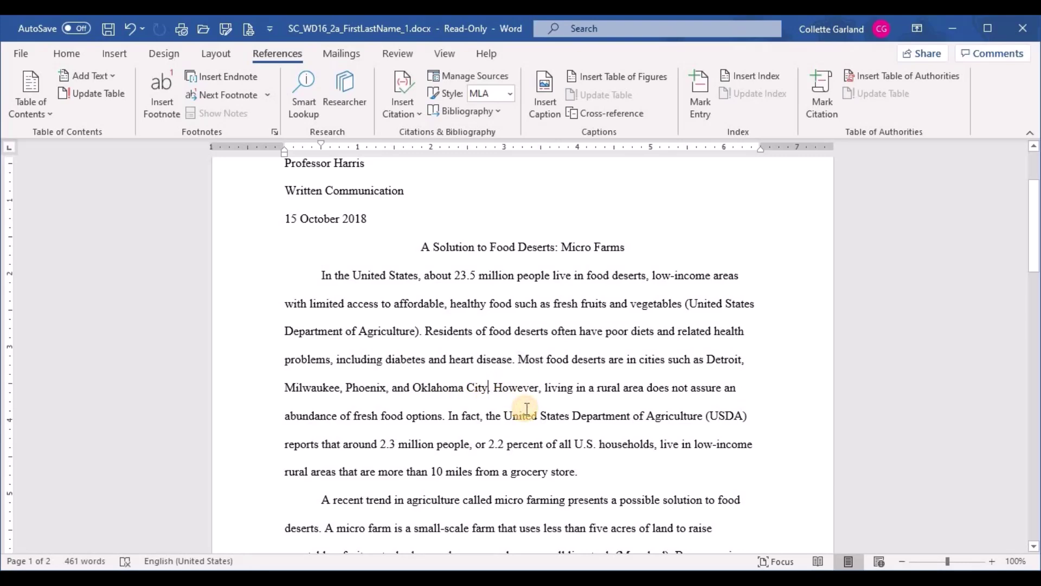
click(413, 107)
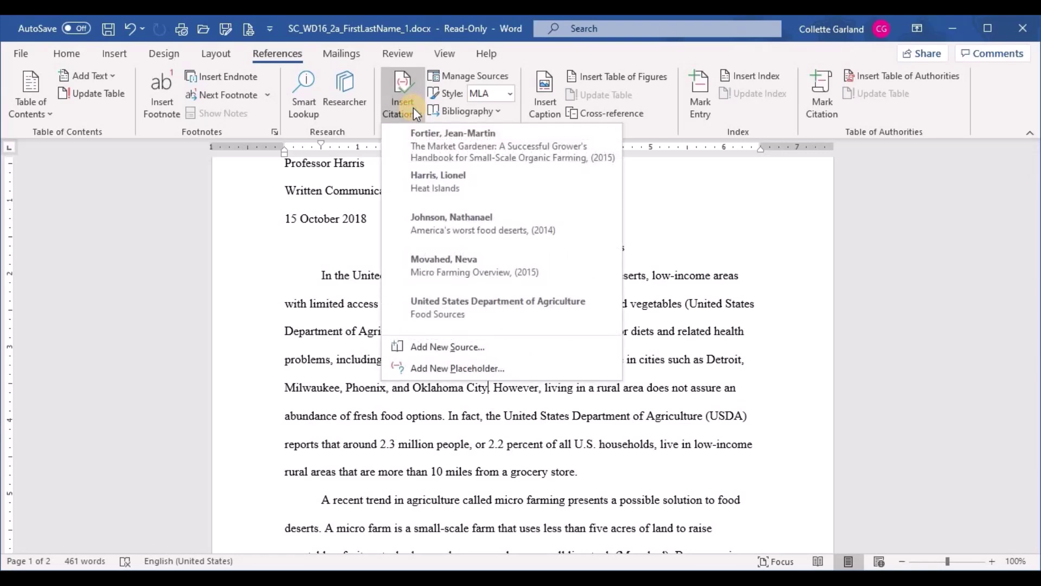
click(464, 235)
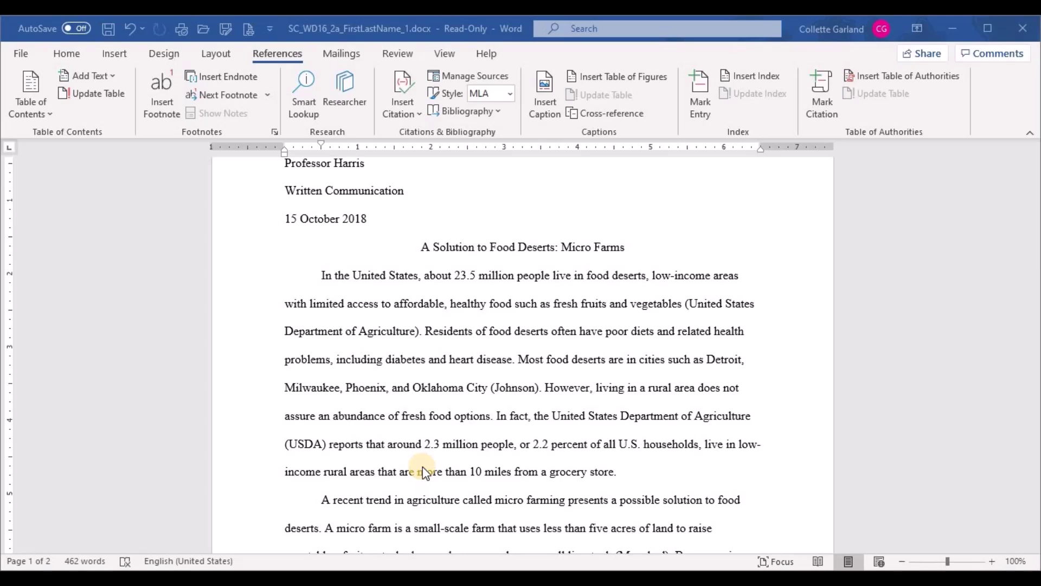
- Replace "assure" in the first body paragraph with the thesaurus synonym "guarantee" and close the thesaurus
click(547, 388)
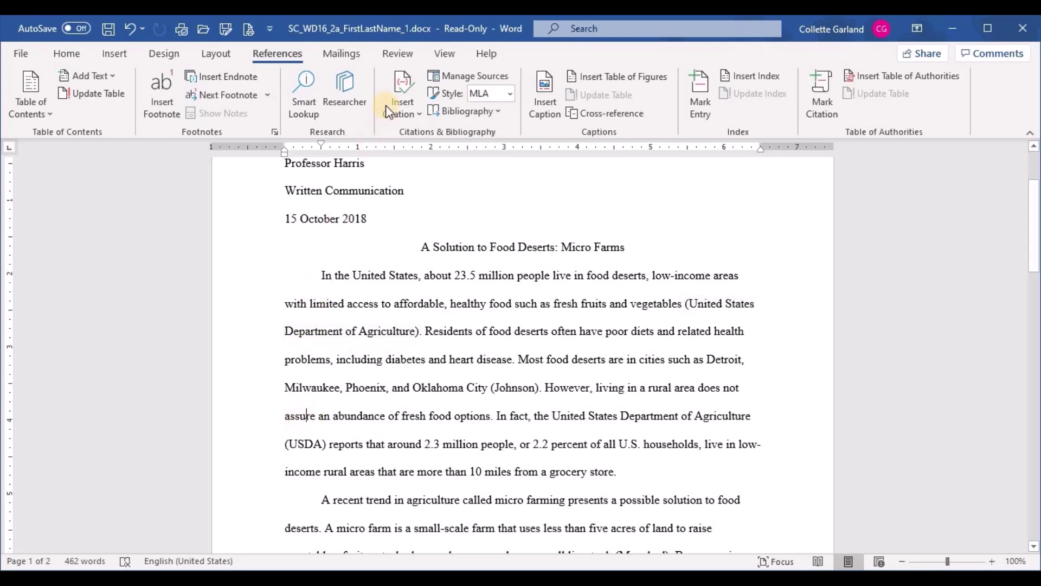
click(406, 57)
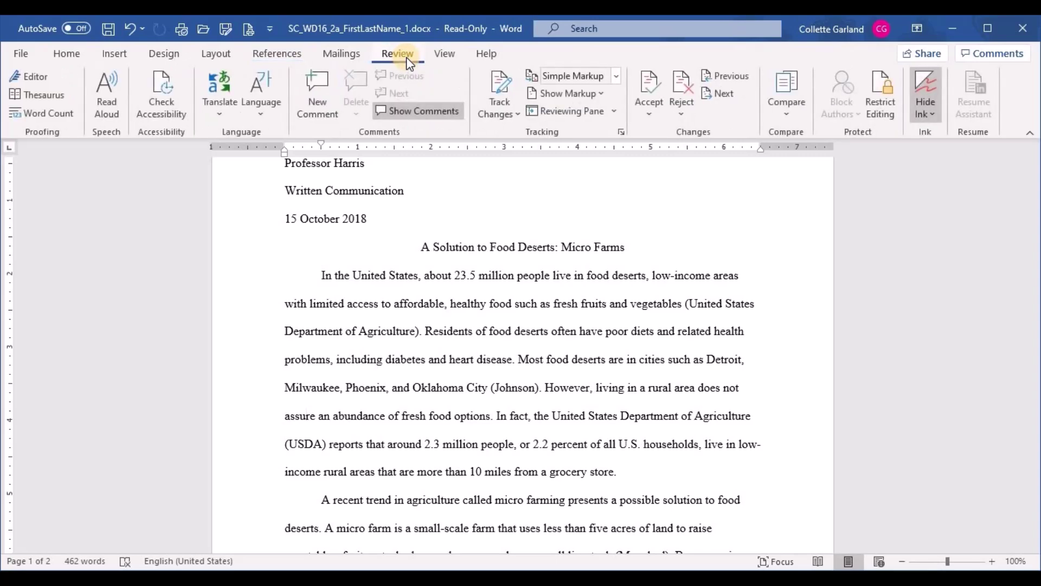
click(54, 101)
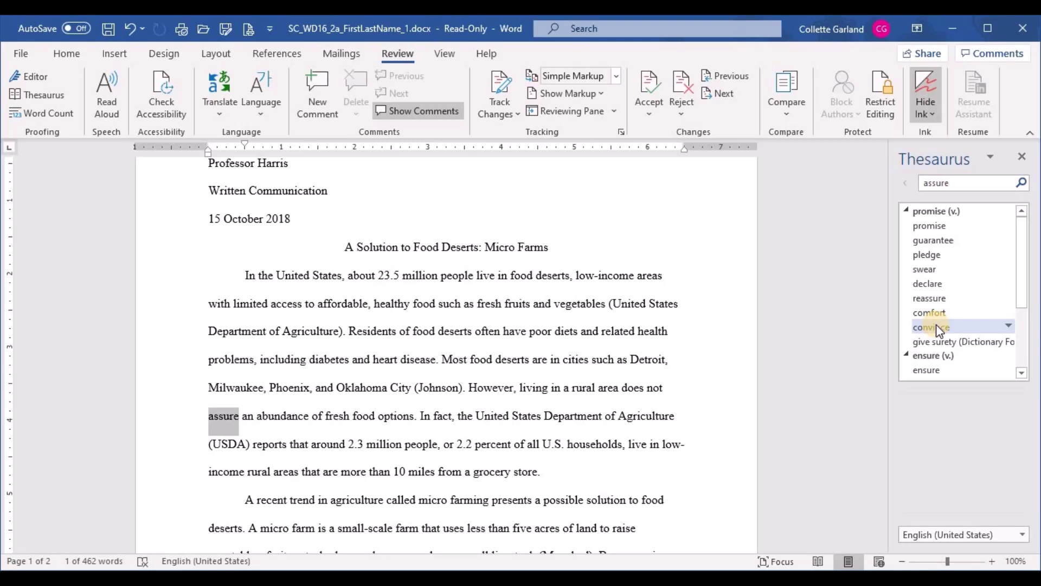
click(1009, 239)
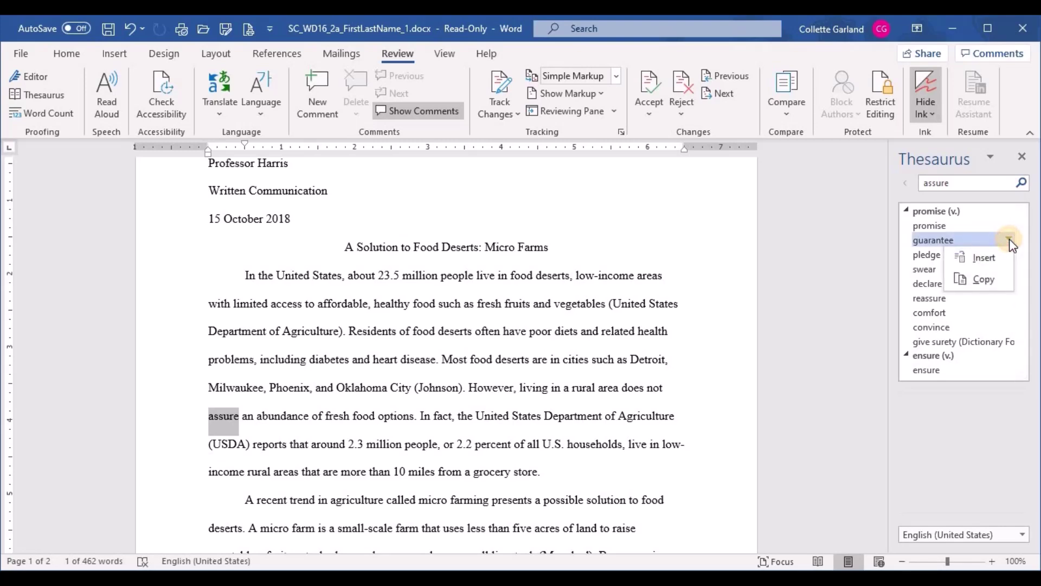
click(992, 257)
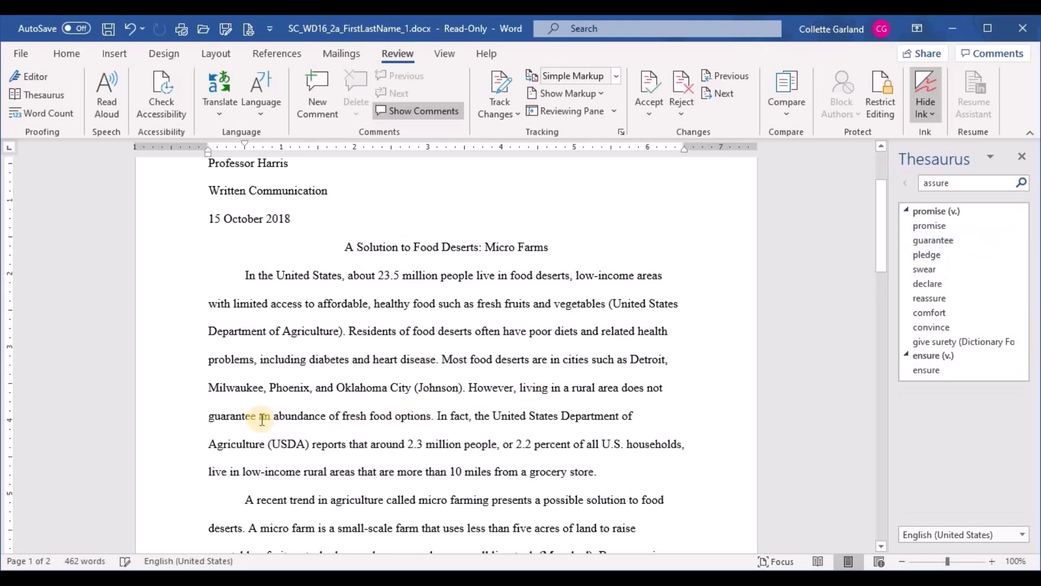
click(1021, 156)
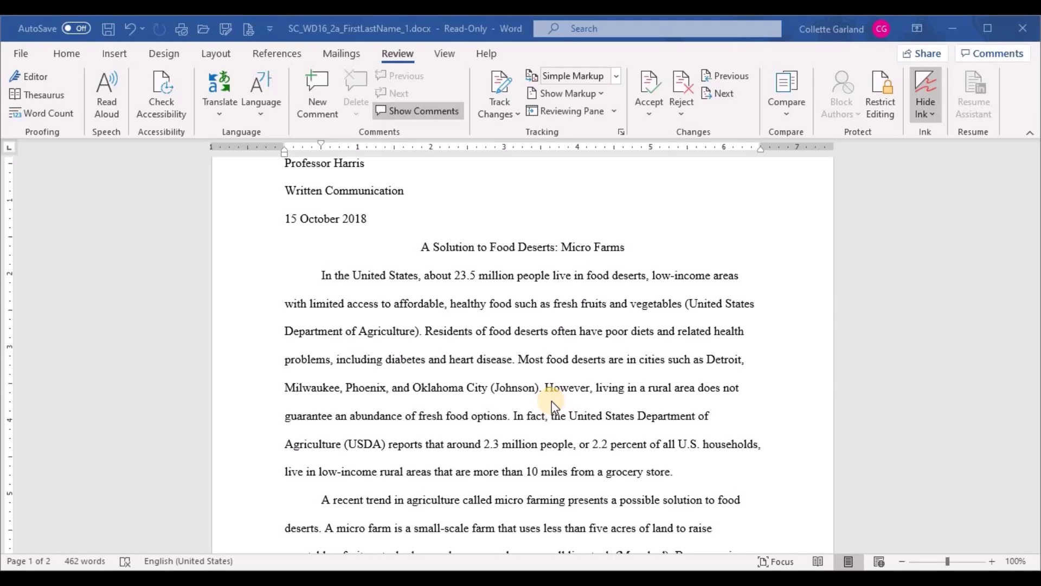
- Start a new citation source of type Article in a Periodical after "promotes growth" in the second body paragraph
scroll(551, 401, down, 5)
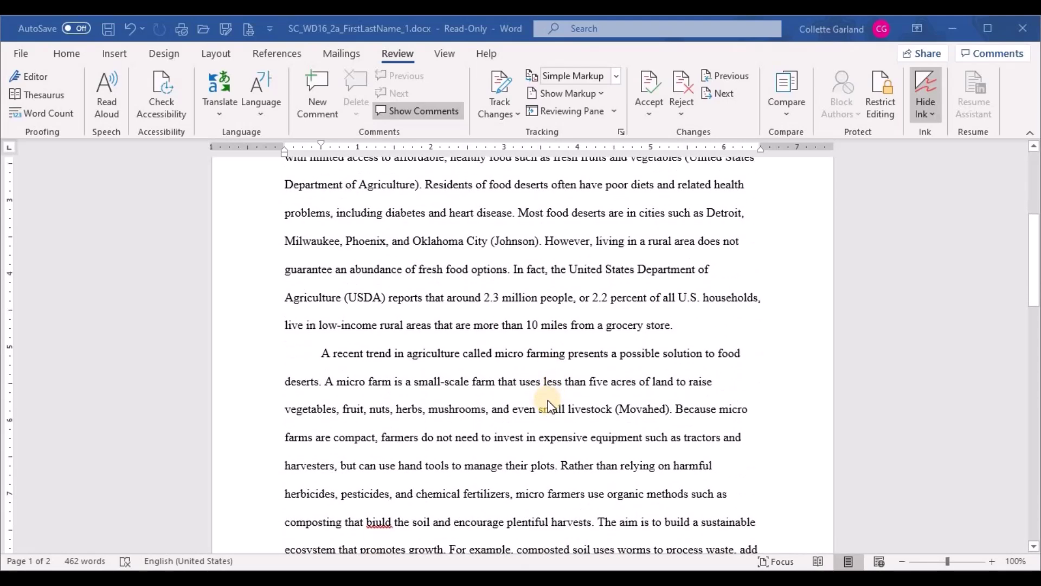
scroll(549, 405, down, 3)
scroll(547, 399, down, 1)
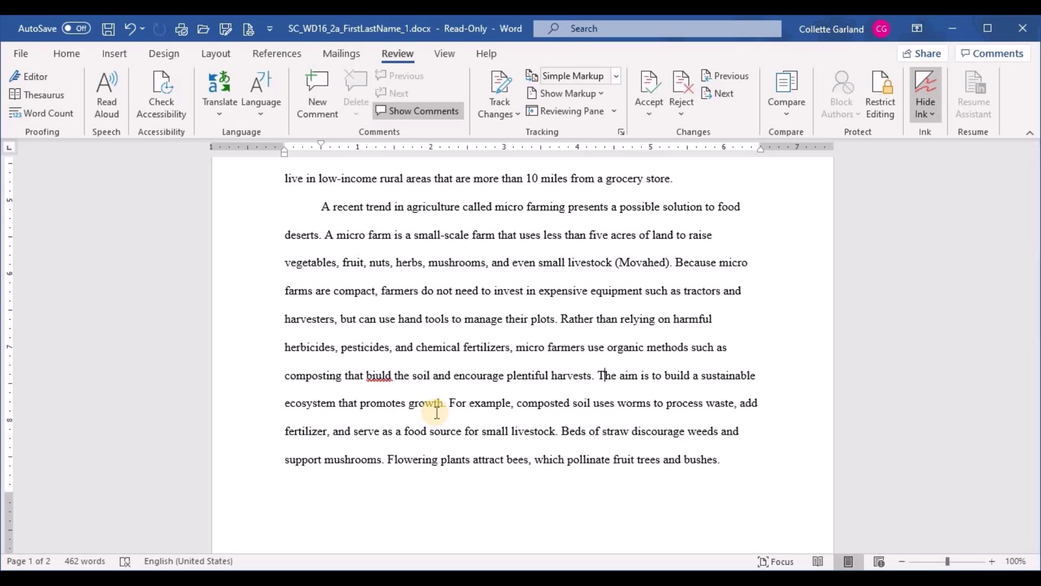
click(277, 53)
click(411, 112)
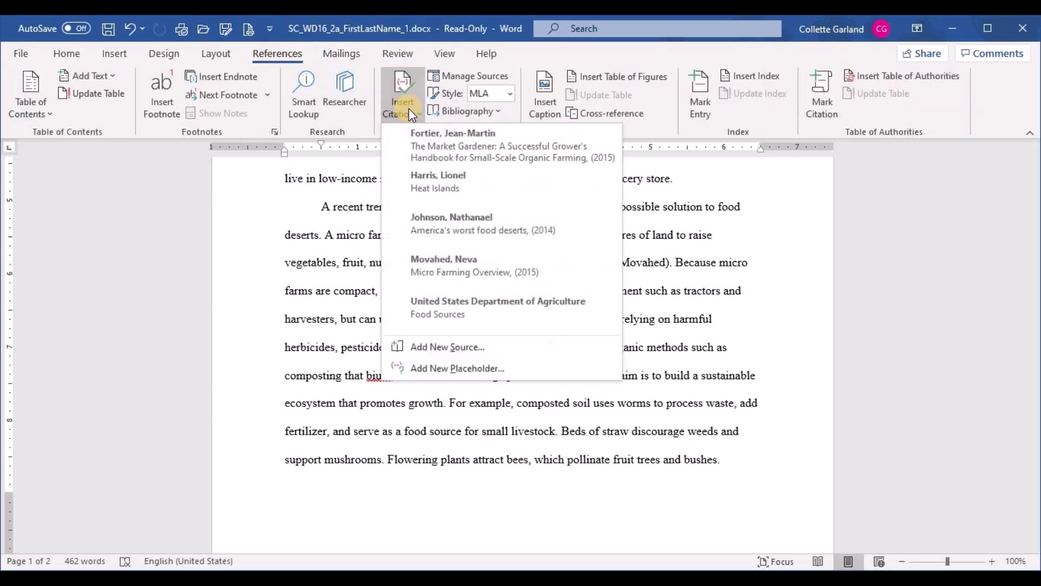
click(476, 346)
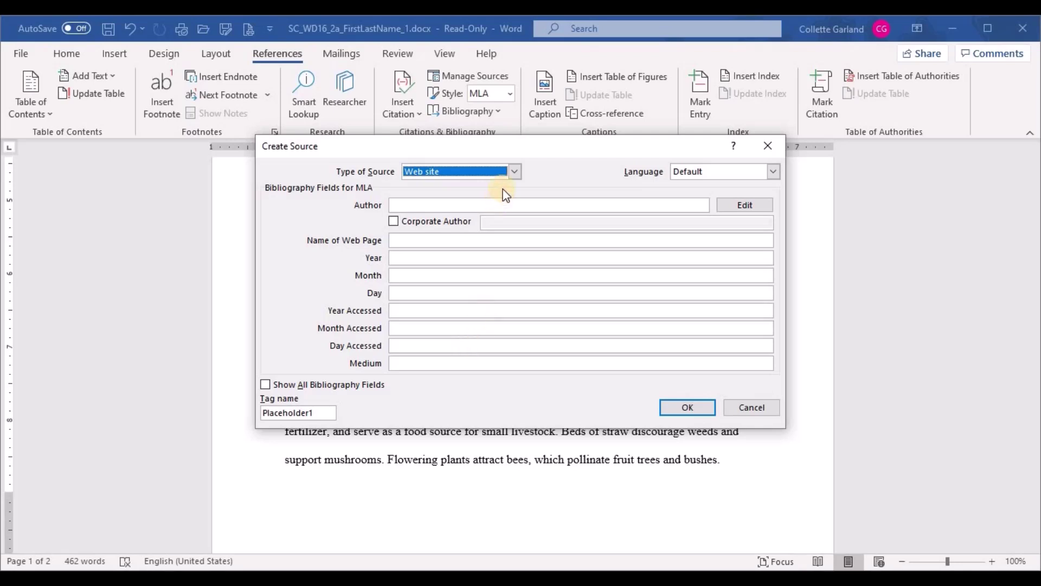
click(514, 171)
click(468, 205)
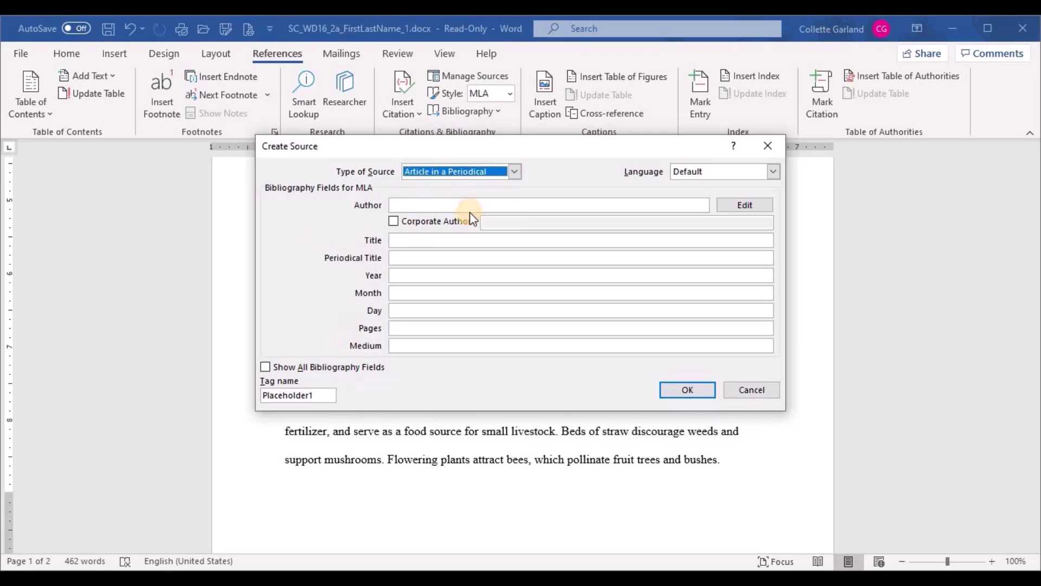
- Enter the article author's name, the title Ideals Harvests and the periodical title Farming Times
click(459, 204)
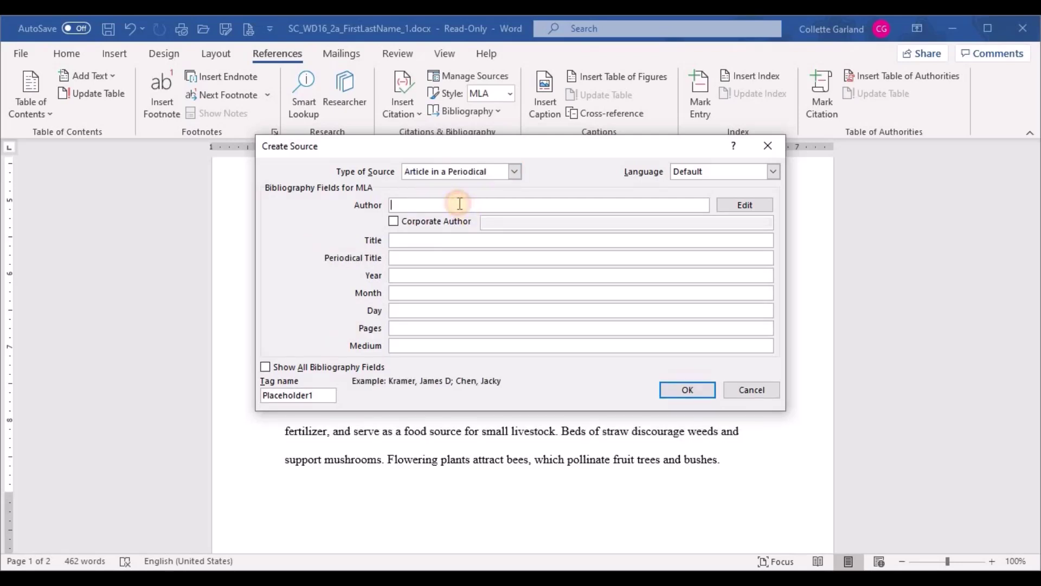
text(Ames, Judy)
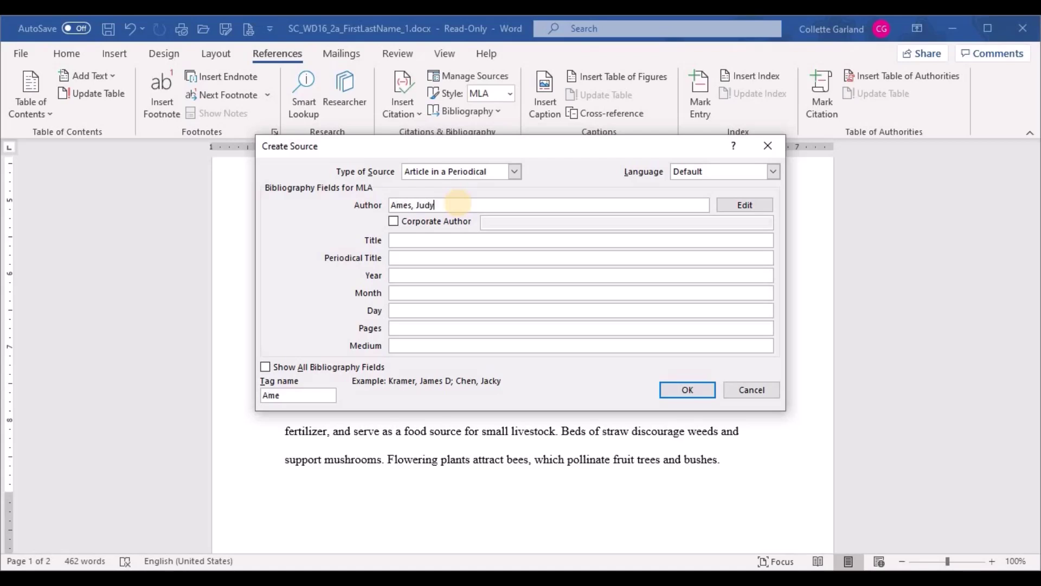
click(404, 241)
text(Ideals Harvet)
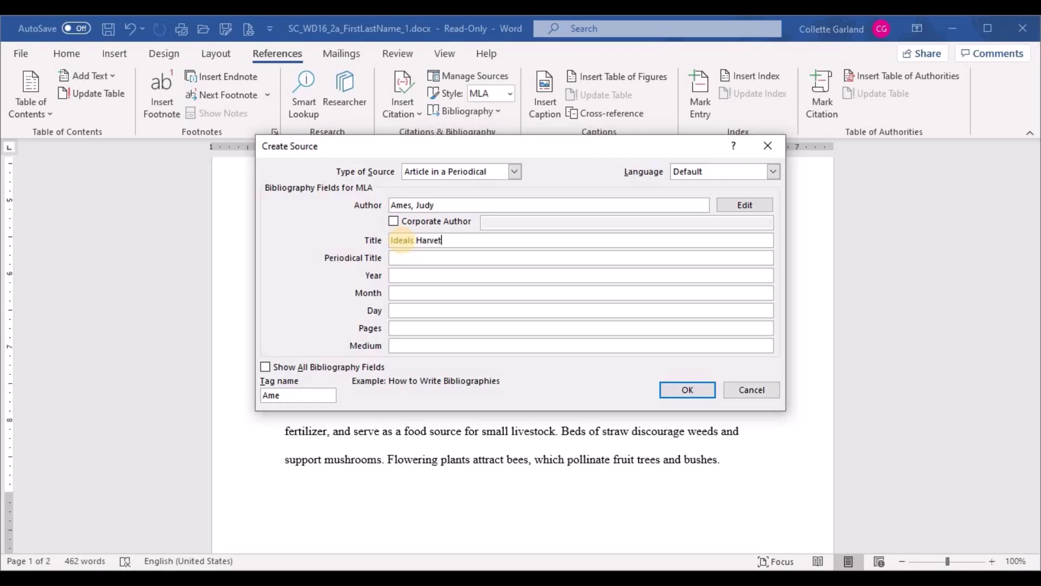
key(BackSpace)
text(sts)
click(402, 258)
text(Farming Times)
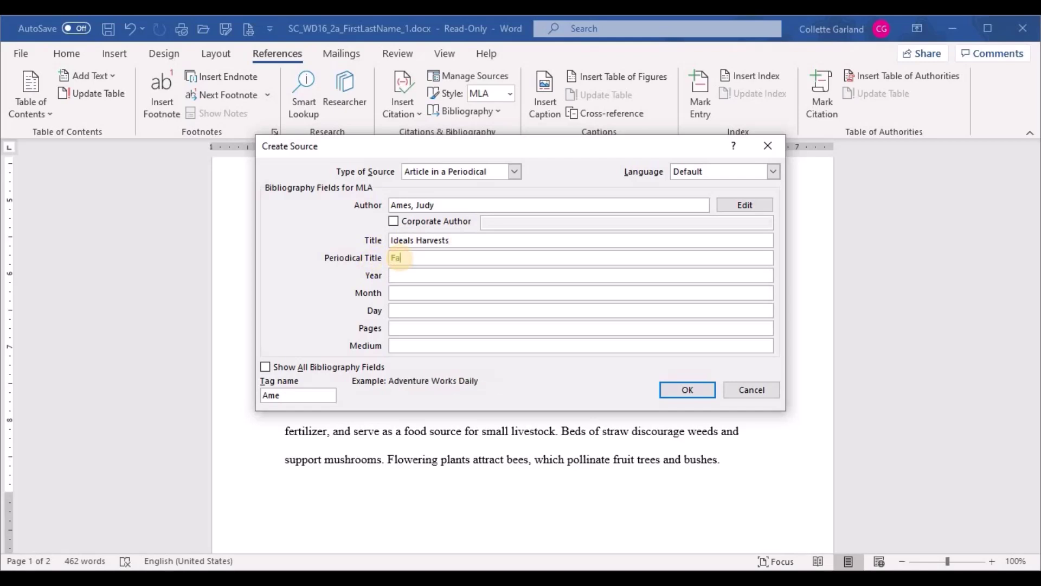
- Set the article's date to 8 July 2017, its pages to 20-22 and its medium to Print, and insert the citation
key(Tab)
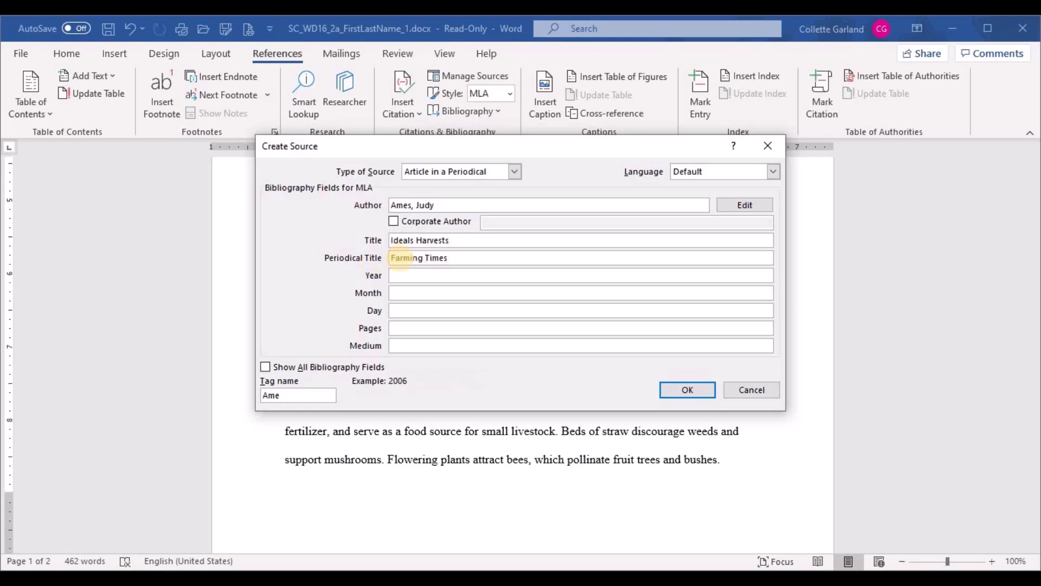
text(2017)
key(Tab)
text(July)
key(Tab)
text(8)
key(Tab)
text(20-22)
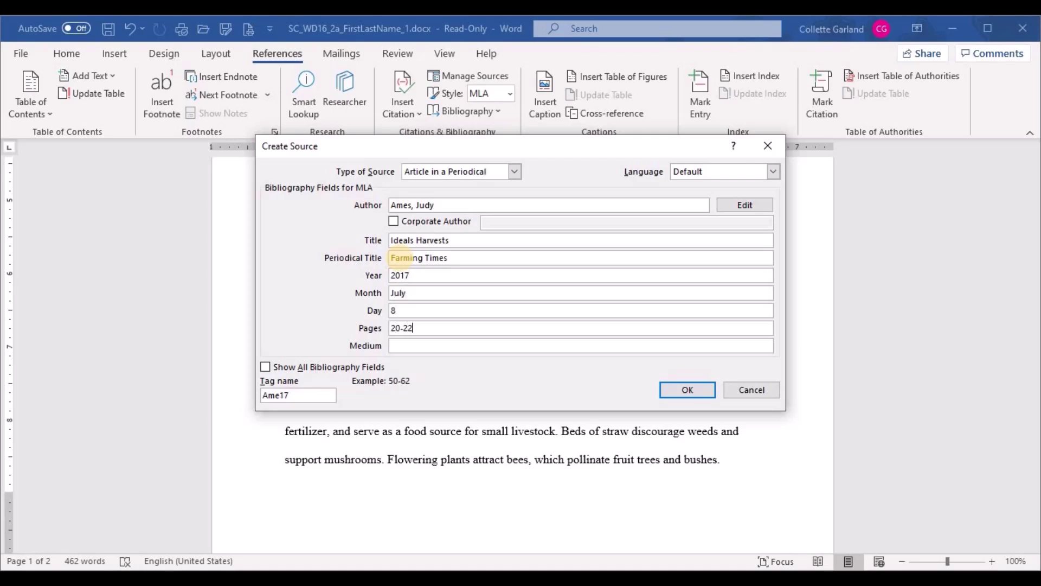
key(Tab)
text(Print)
click(694, 390)
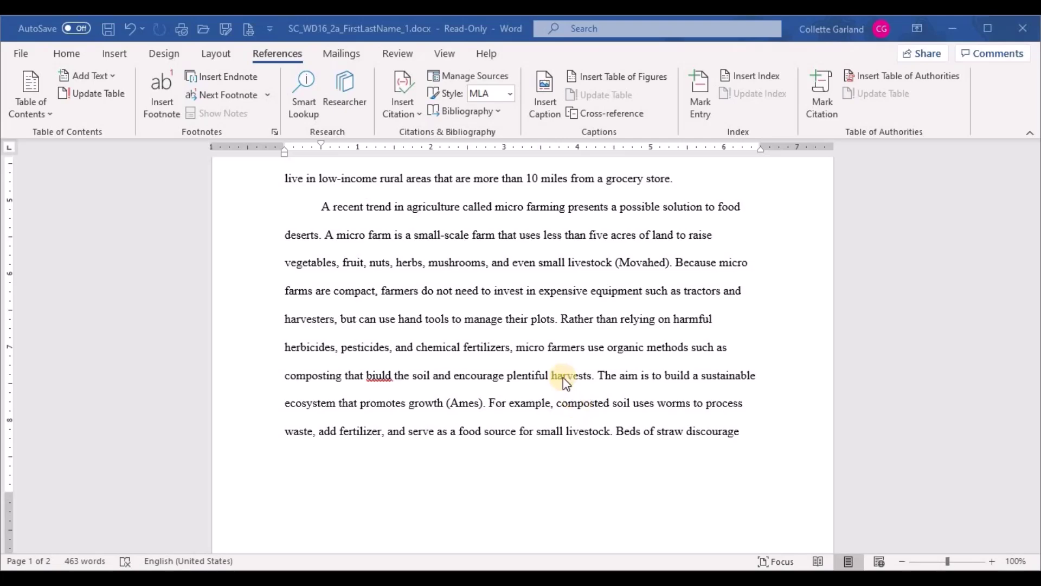
- Add a footnote after "bushes." at the end of the second body paragraph reading "Such practices are called companion planting."
scroll(477, 402, up, 2)
scroll(482, 401, down, 8)
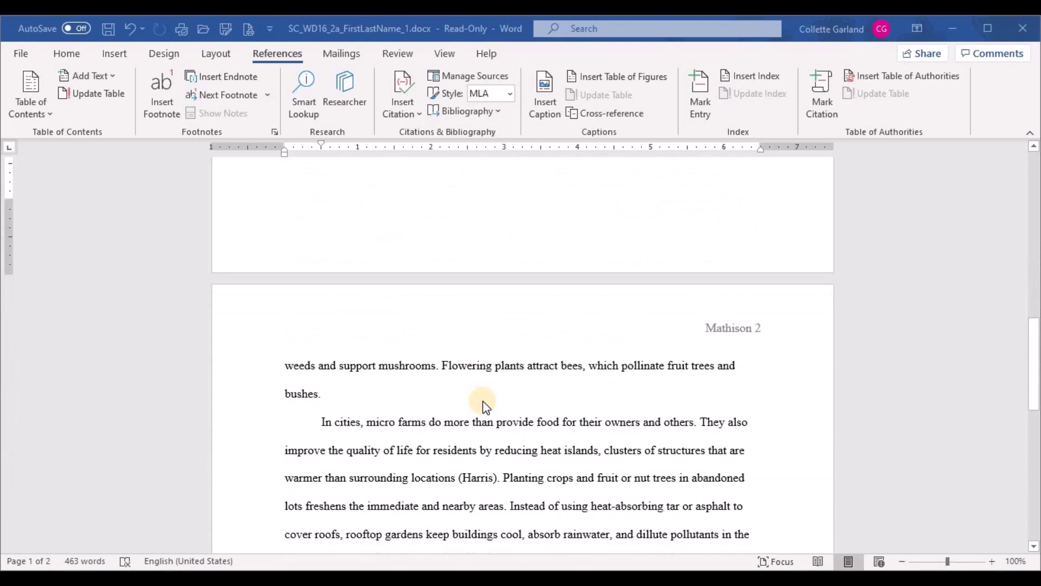
click(317, 399)
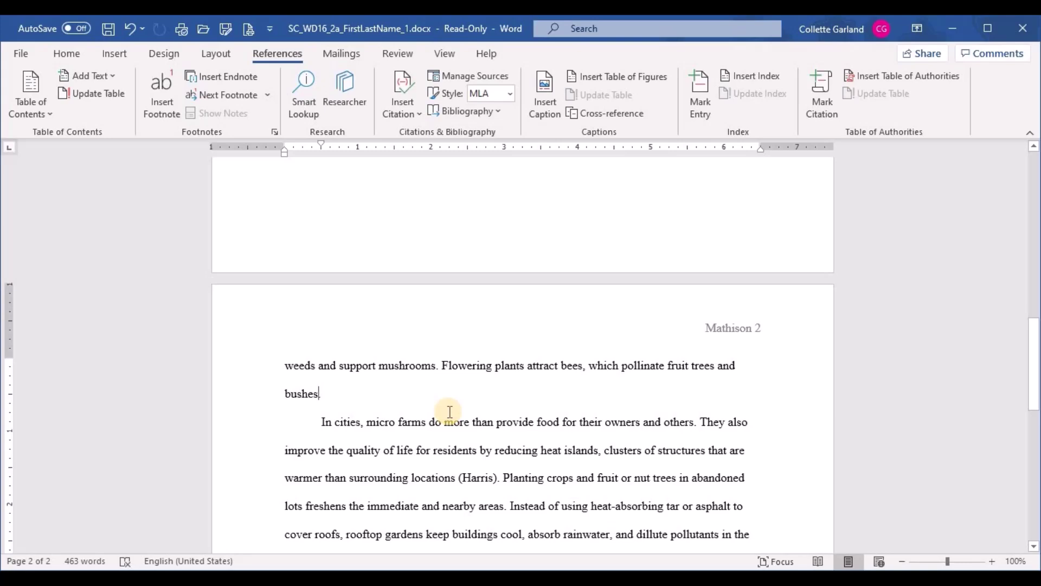
click(343, 394)
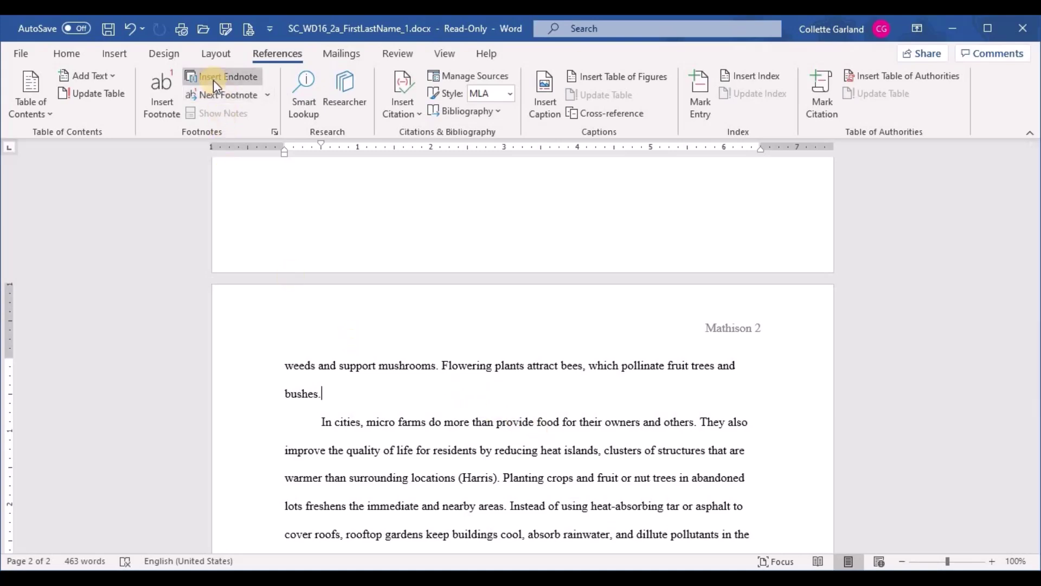
click(156, 111)
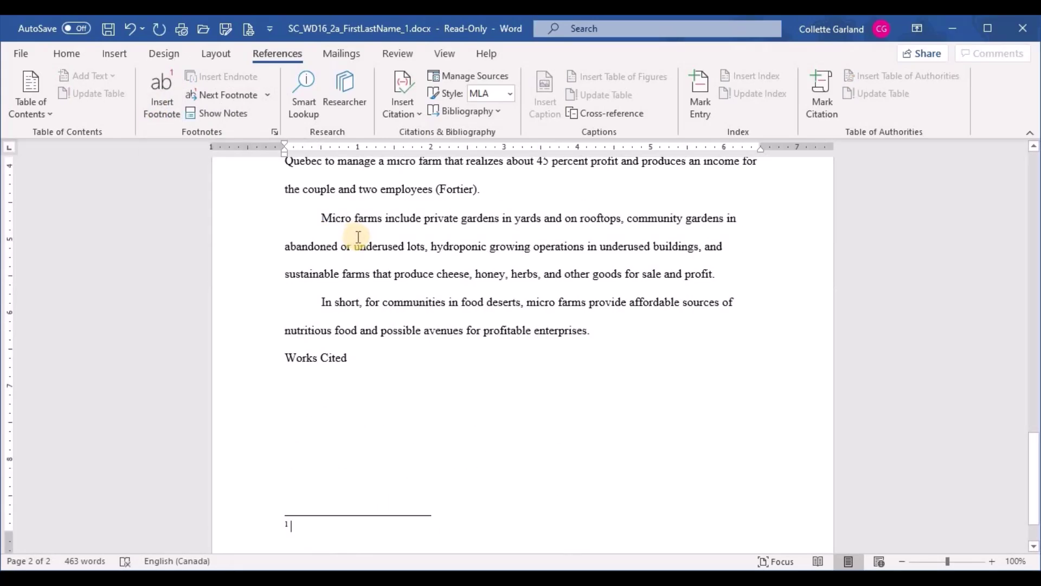
text(Such praci)
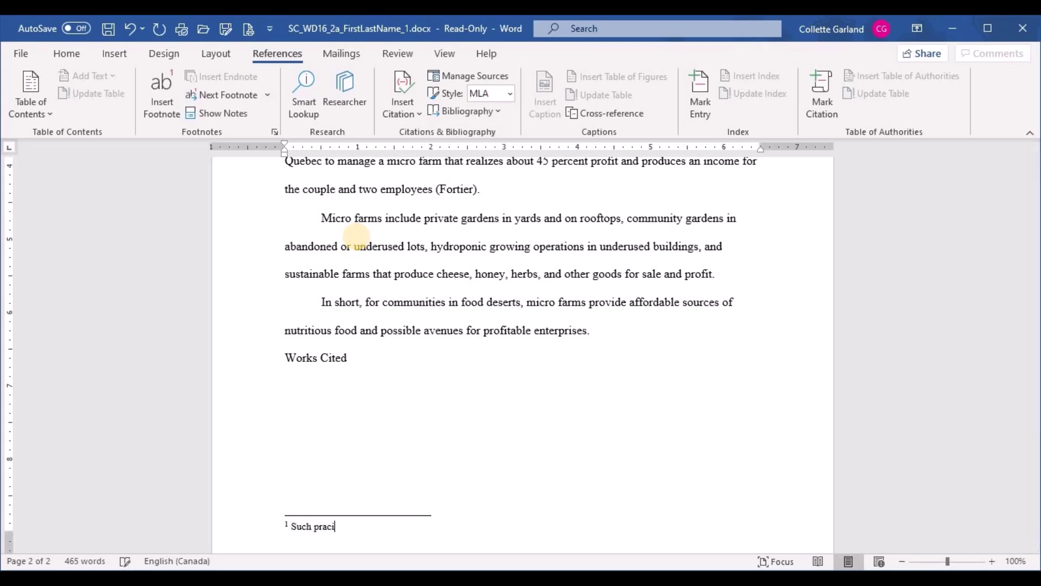
key(BackSpace)
text(tices are called companion planting.)
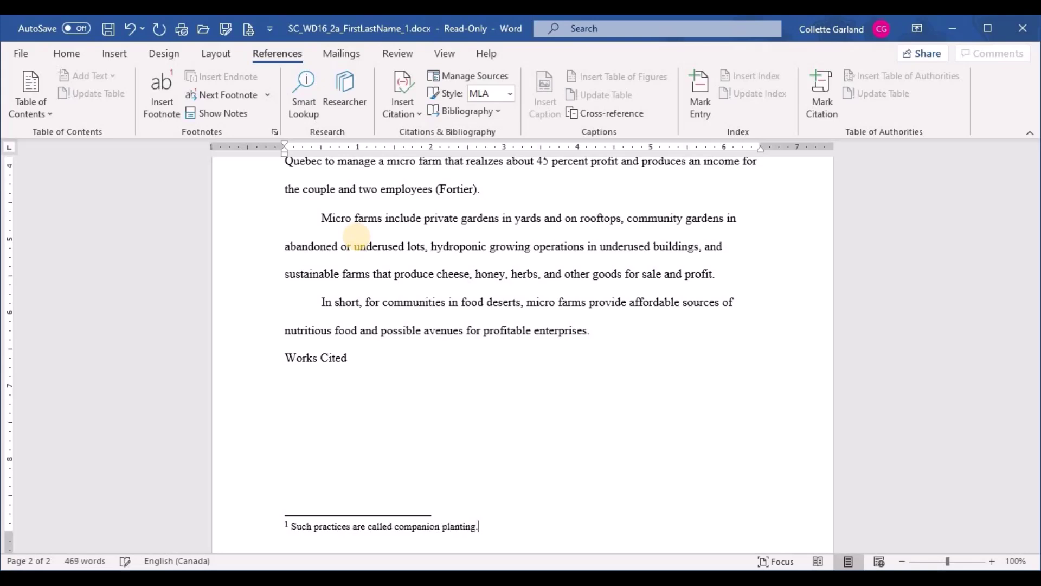
click(504, 395)
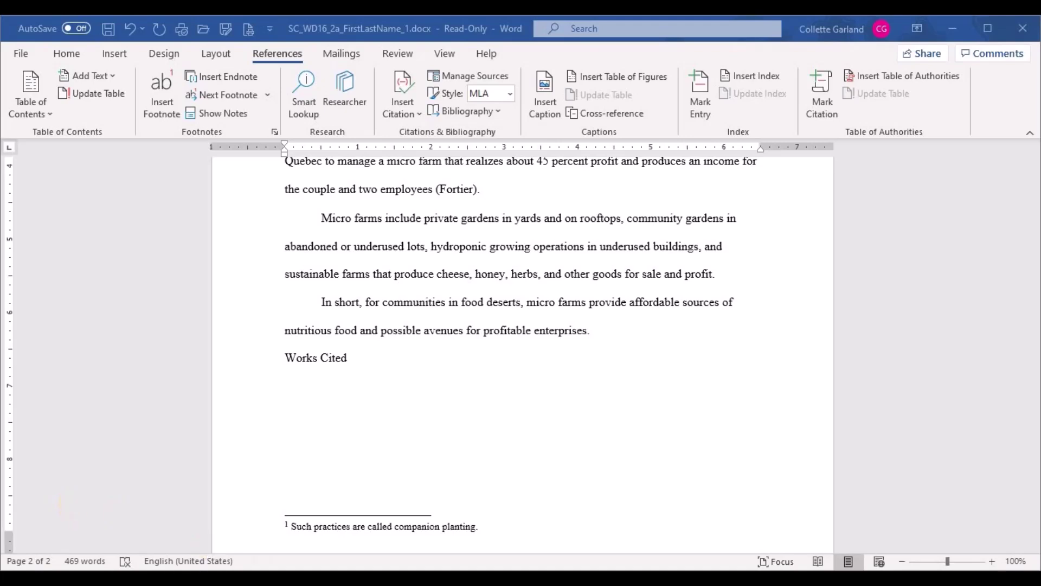
- Modify the Footnote Text style from the footnote, setting its font size to 12 pt
click(347, 527)
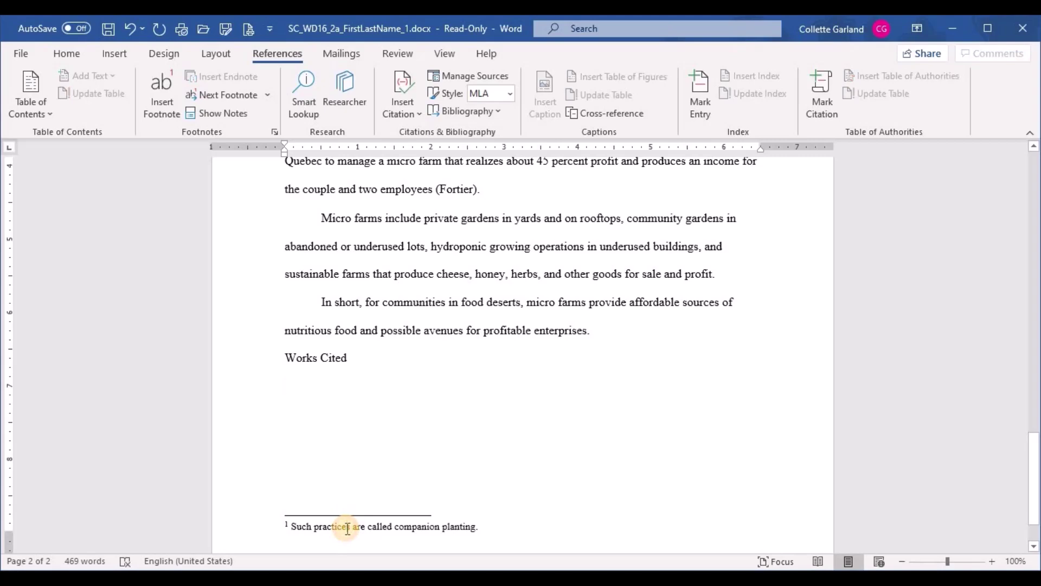
right_click(348, 526)
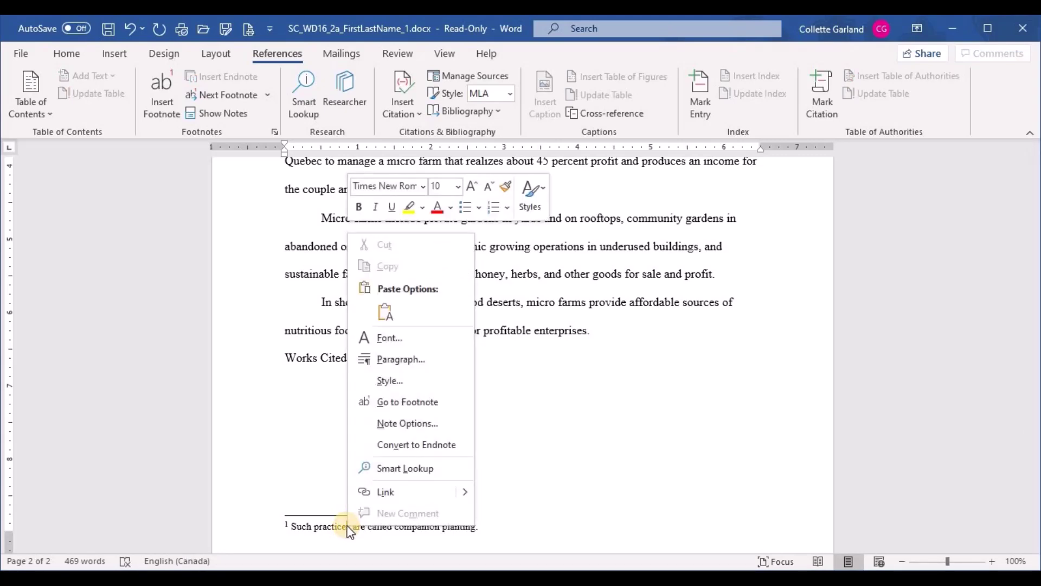
click(396, 382)
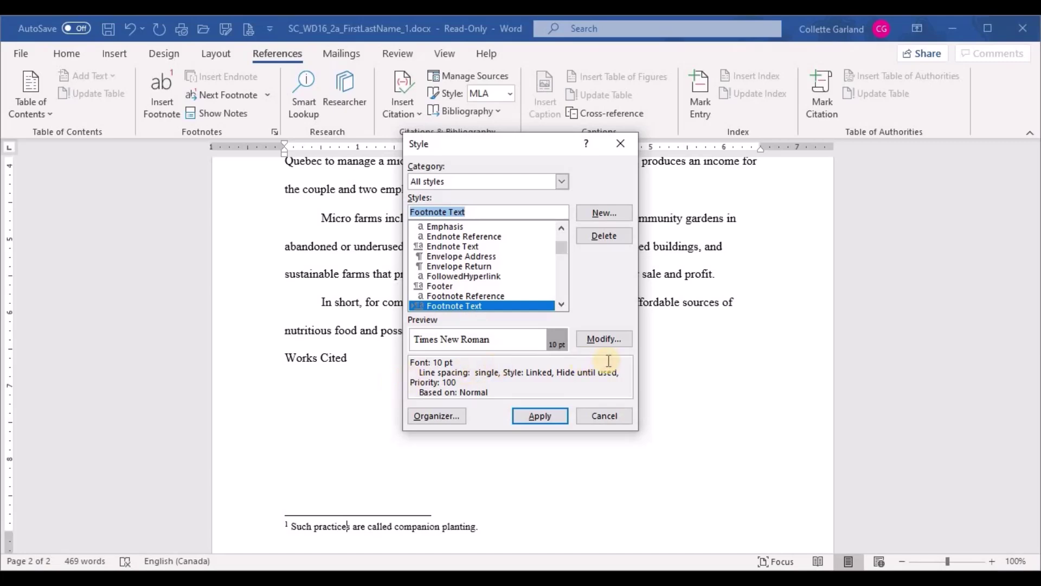
click(602, 339)
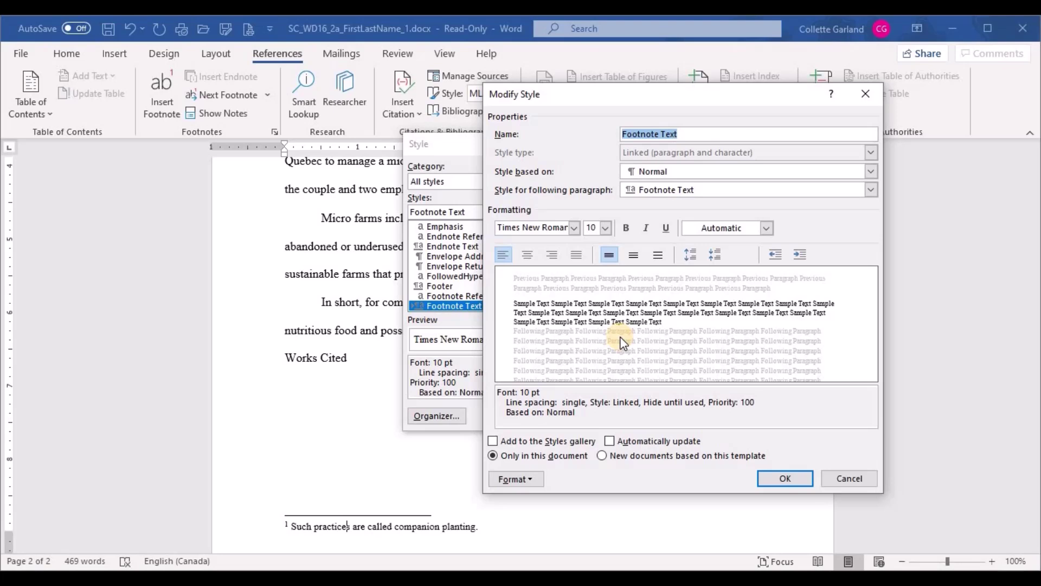
click(606, 228)
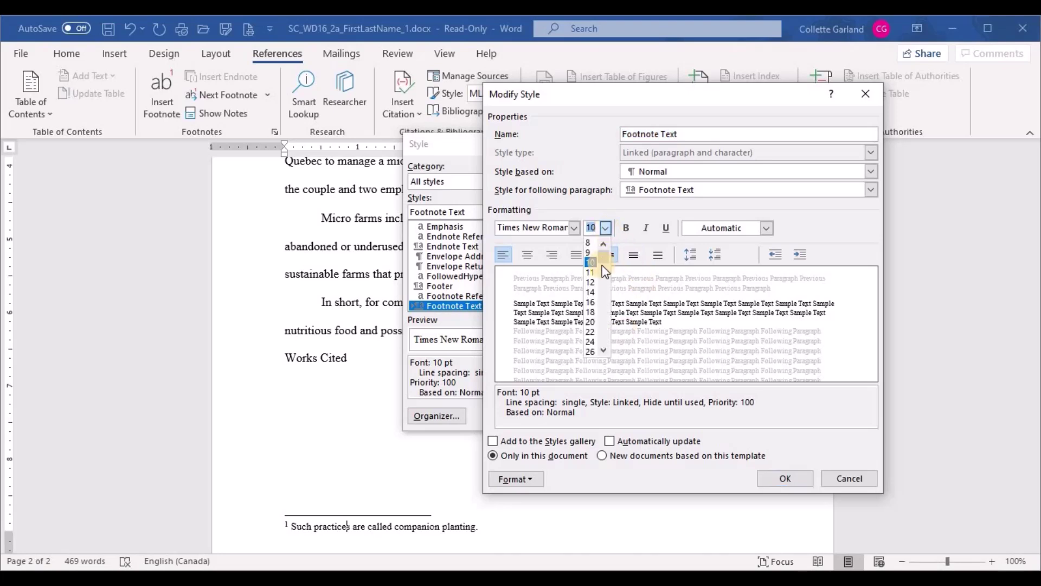
click(596, 283)
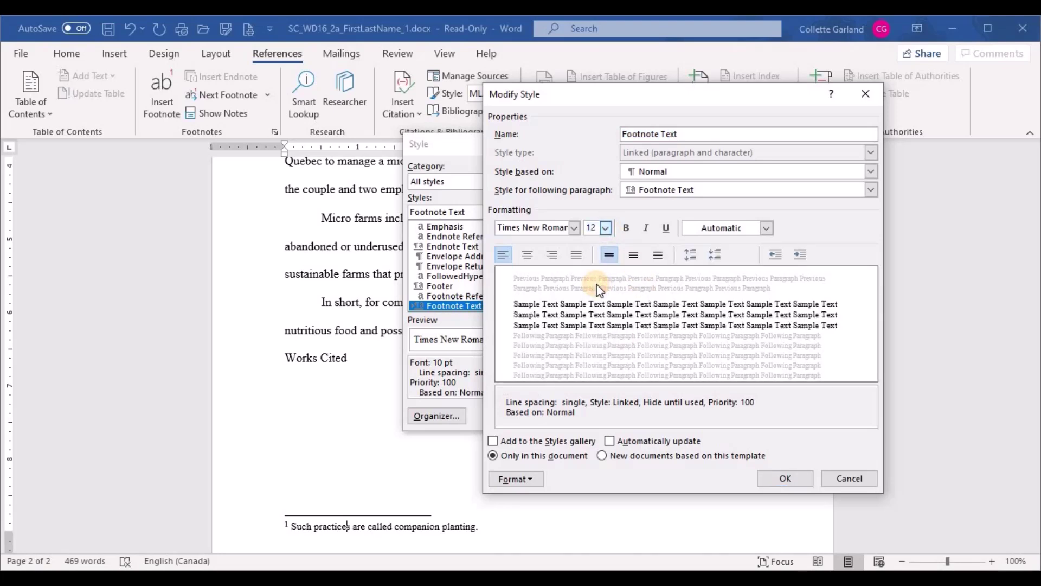
- Set the Footnote Text style to double line spacing with a 0.5" first-line indent and apply it to the footnote
click(660, 256)
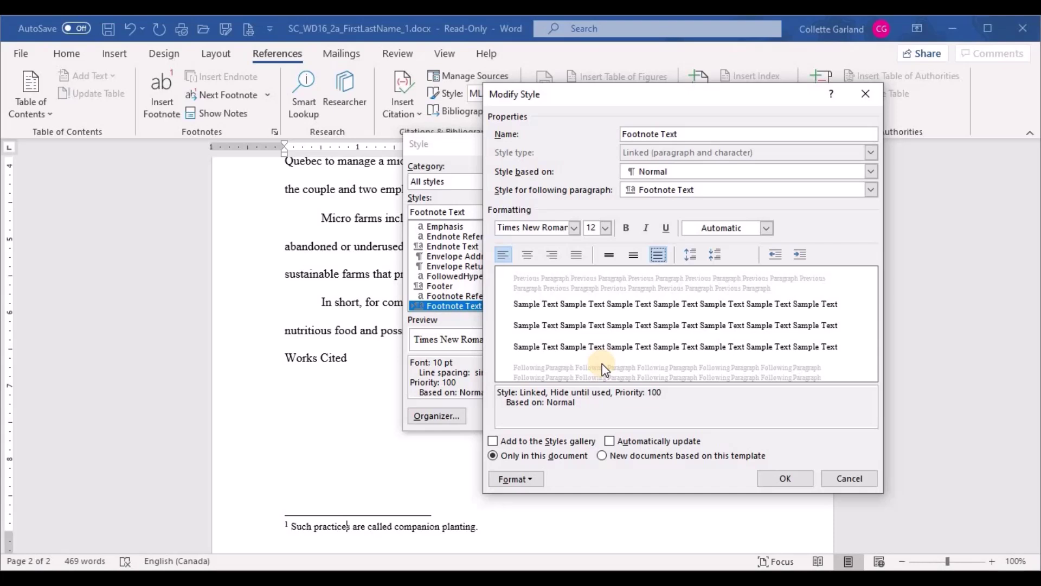
click(535, 477)
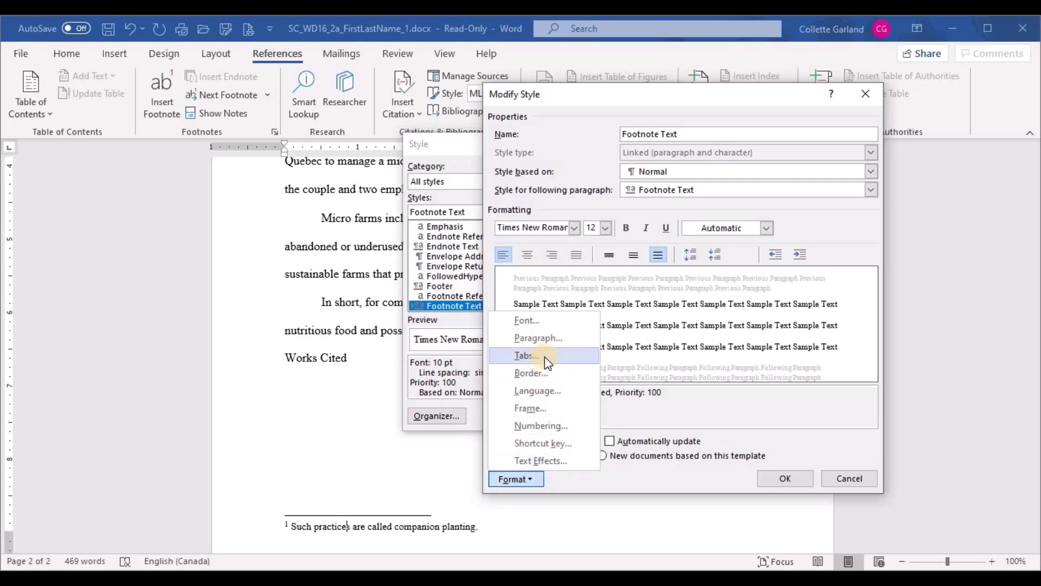
click(550, 337)
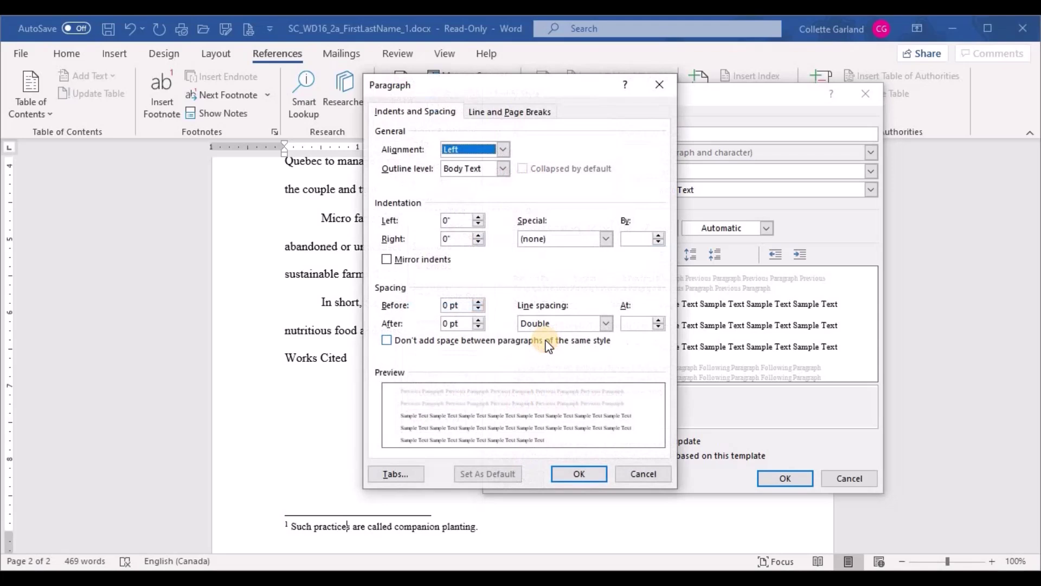
click(583, 241)
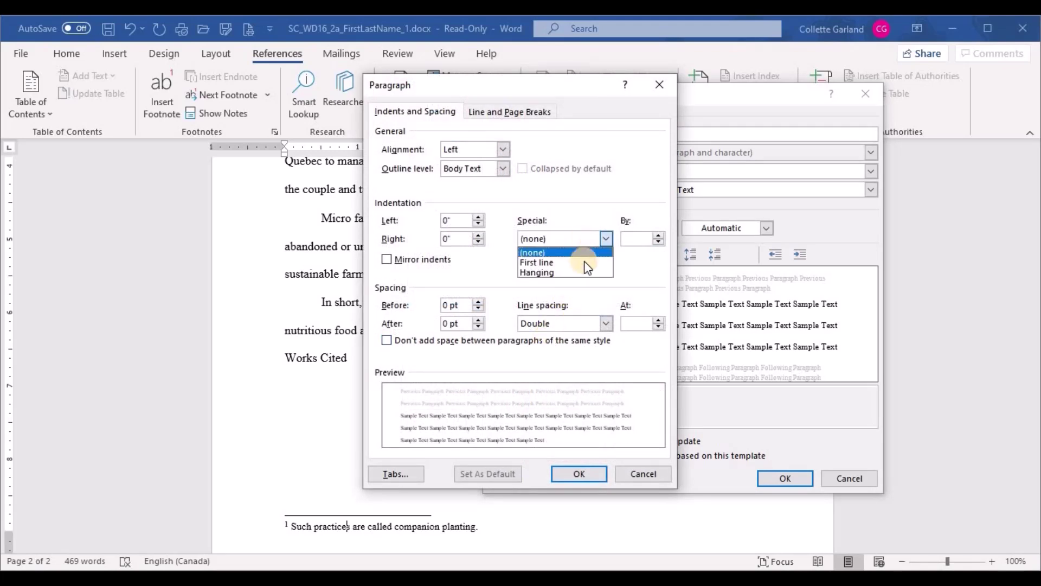
click(585, 255)
click(633, 239)
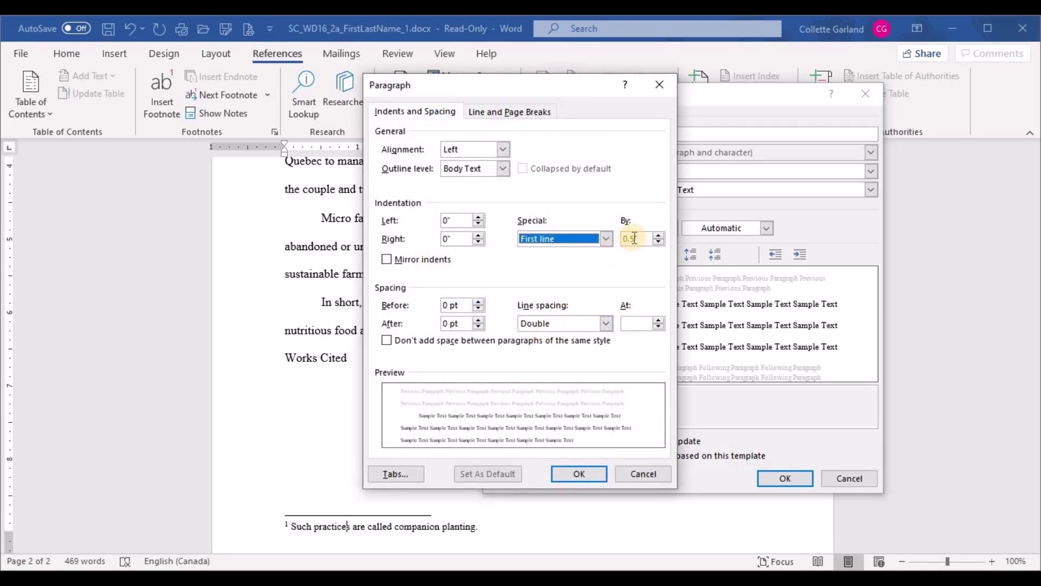
click(594, 477)
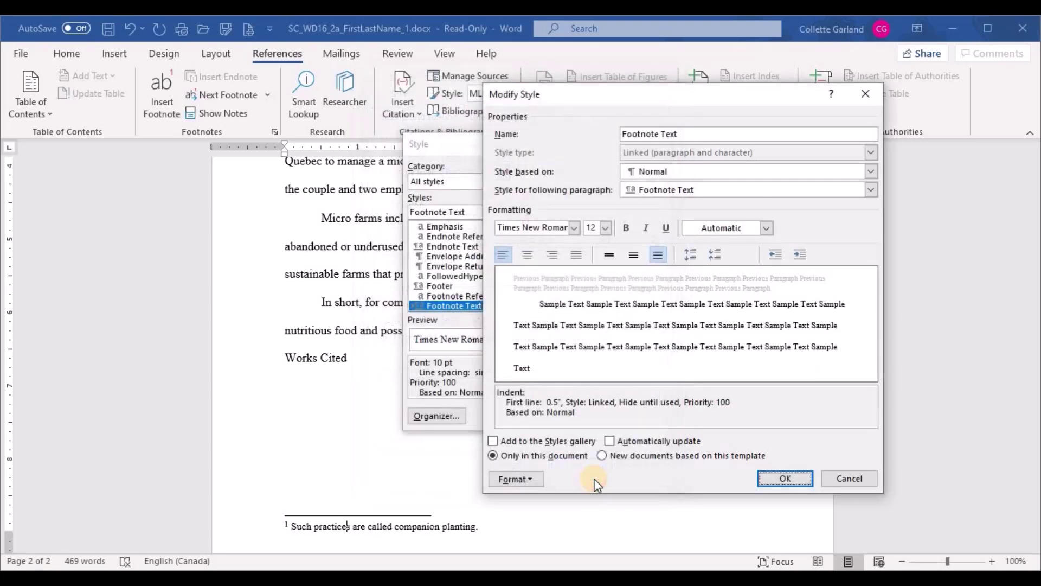
click(537, 307)
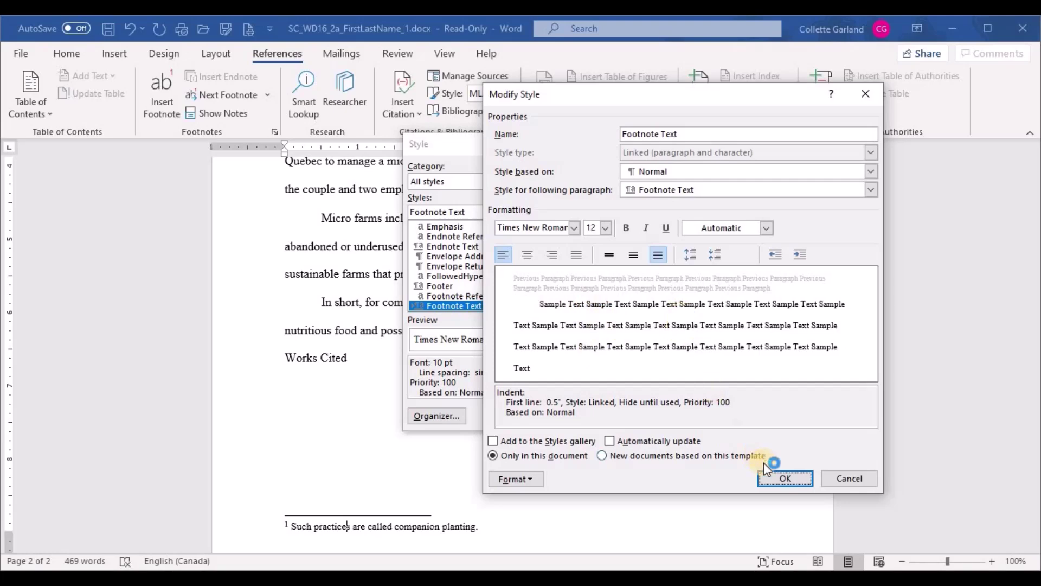
click(777, 476)
click(538, 415)
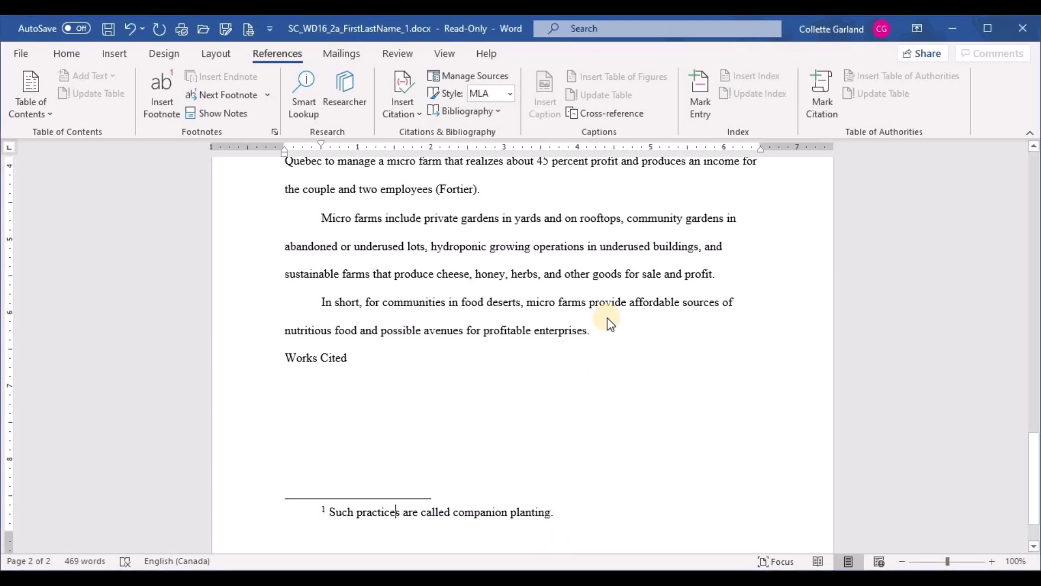
- Replace every occurrence of "abandoned" with "vacant" throughout the paper
scroll(609, 317, up, 5)
scroll(607, 318, up, 20)
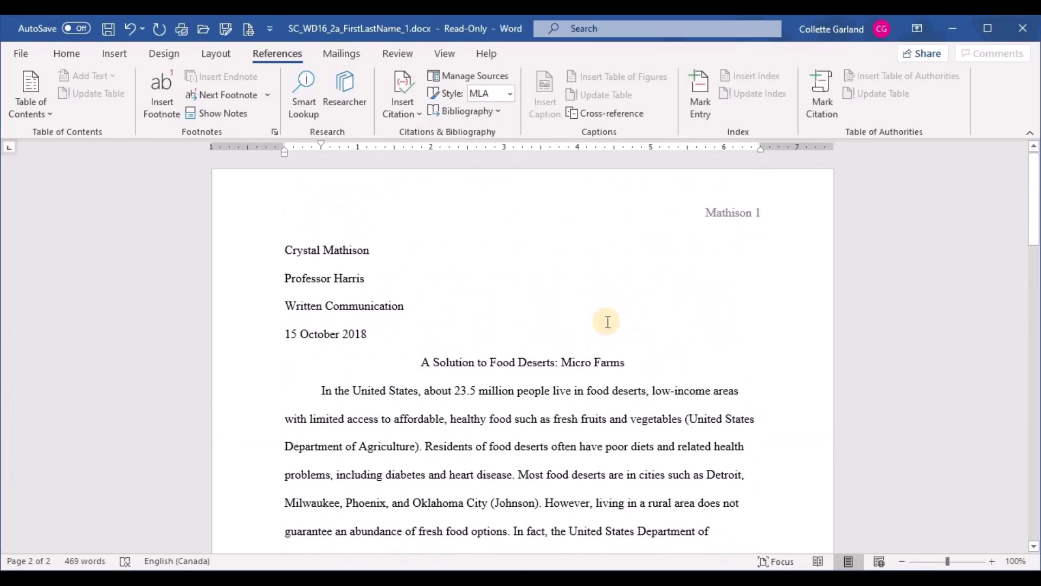
scroll(597, 331, down, 6)
click(581, 344)
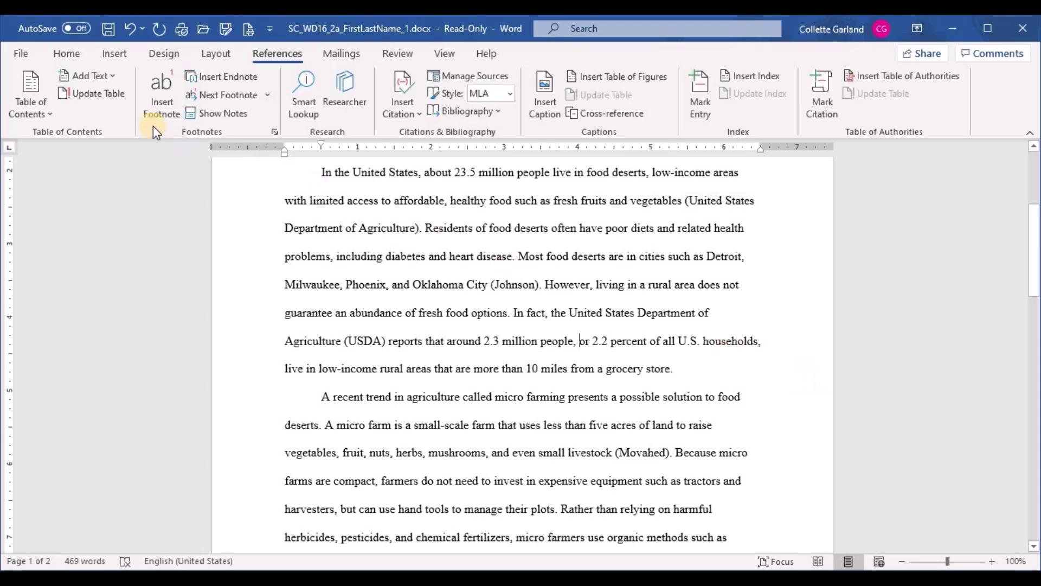
click(67, 54)
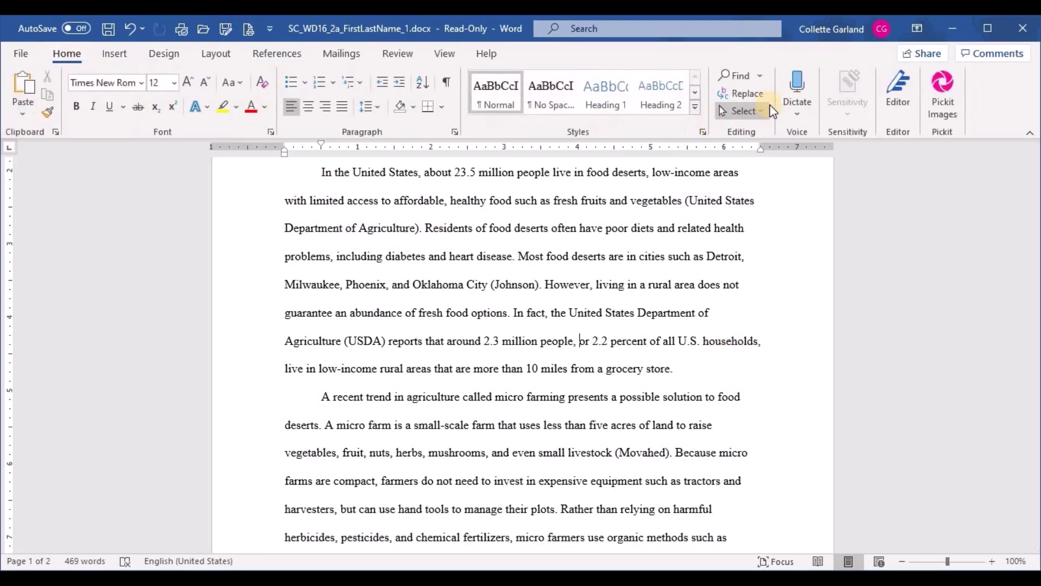
click(757, 96)
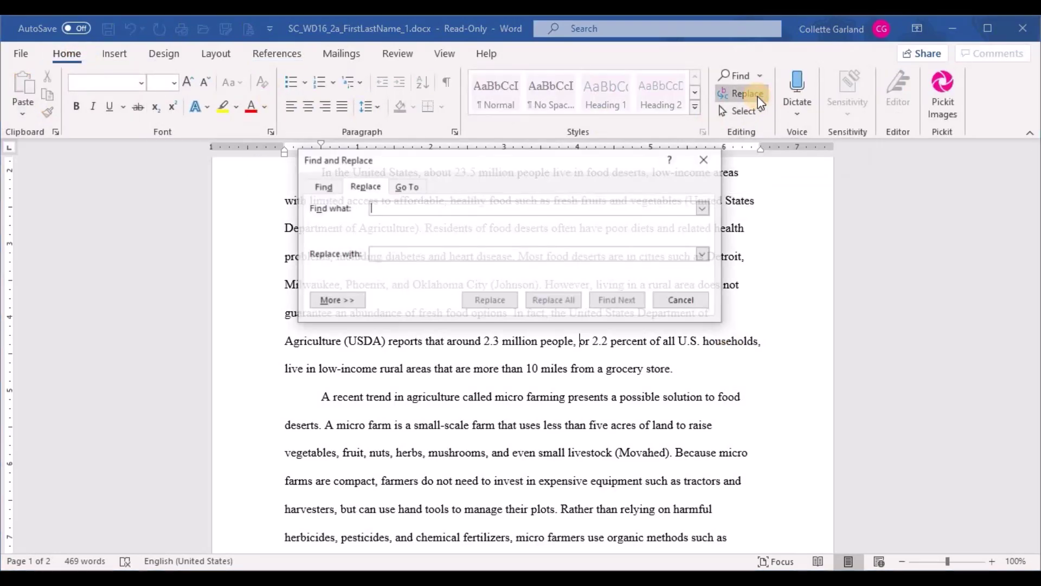
text(aba)
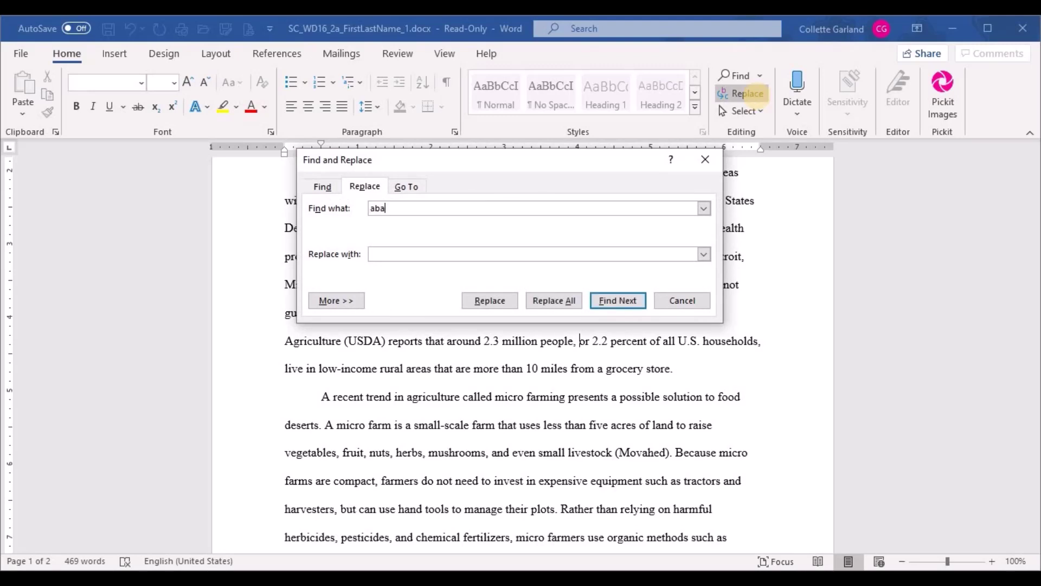
text(ndoned)
key(BackSpace)
key(BackSpace)
text(ed)
click(495, 254)
text(va)
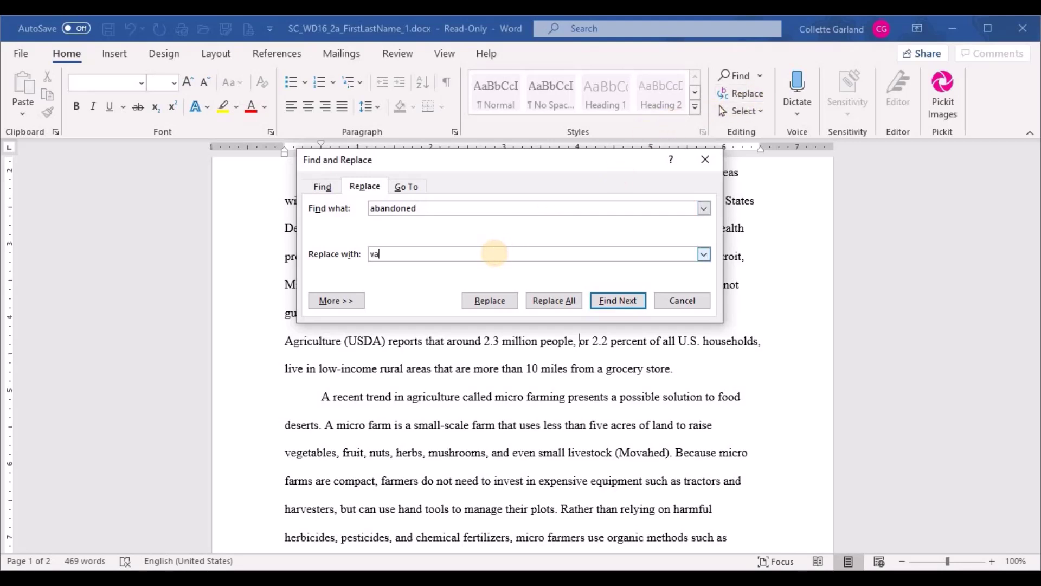
text(cant)
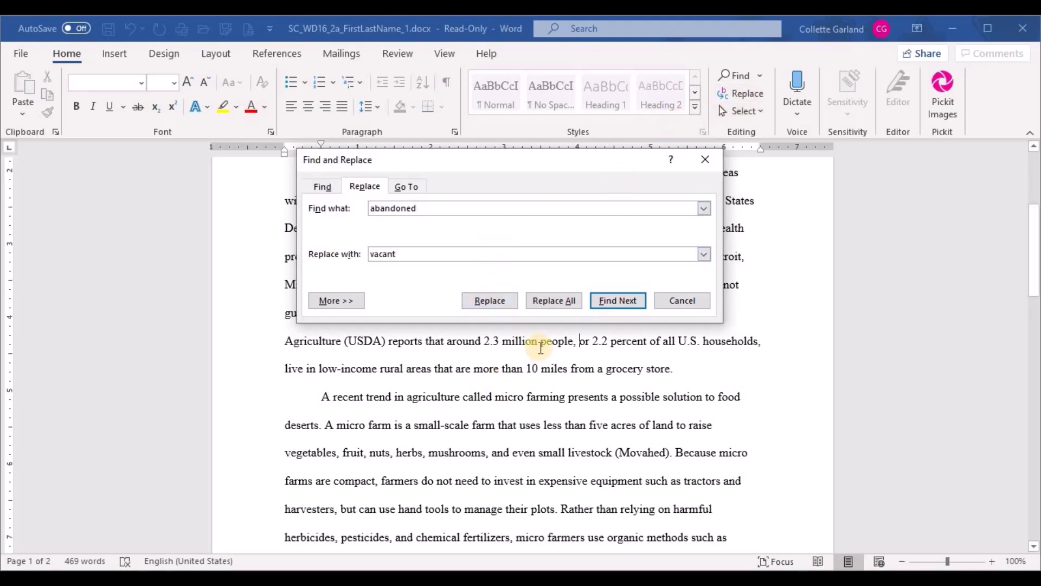
click(558, 301)
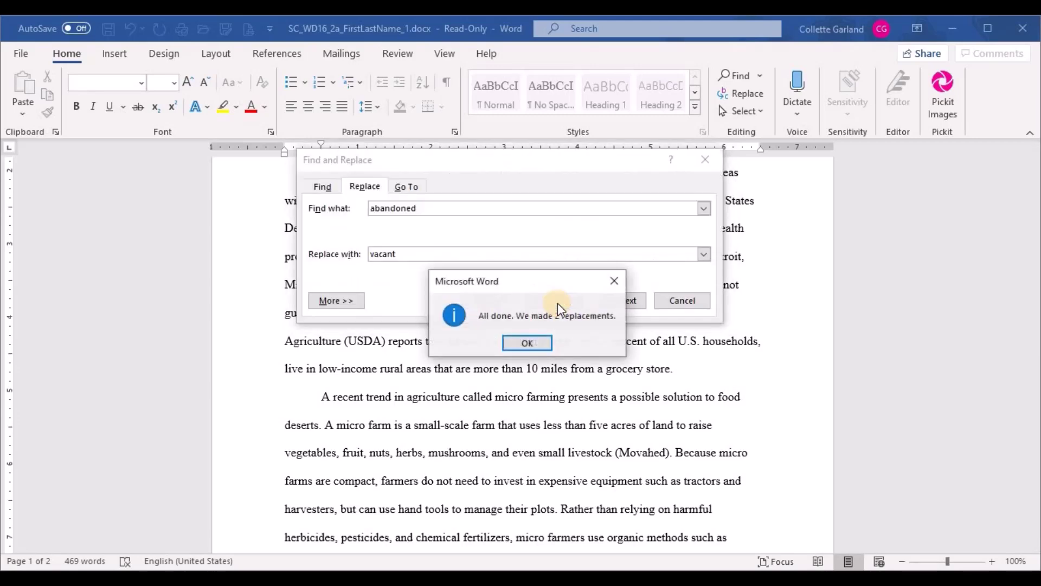
click(542, 340)
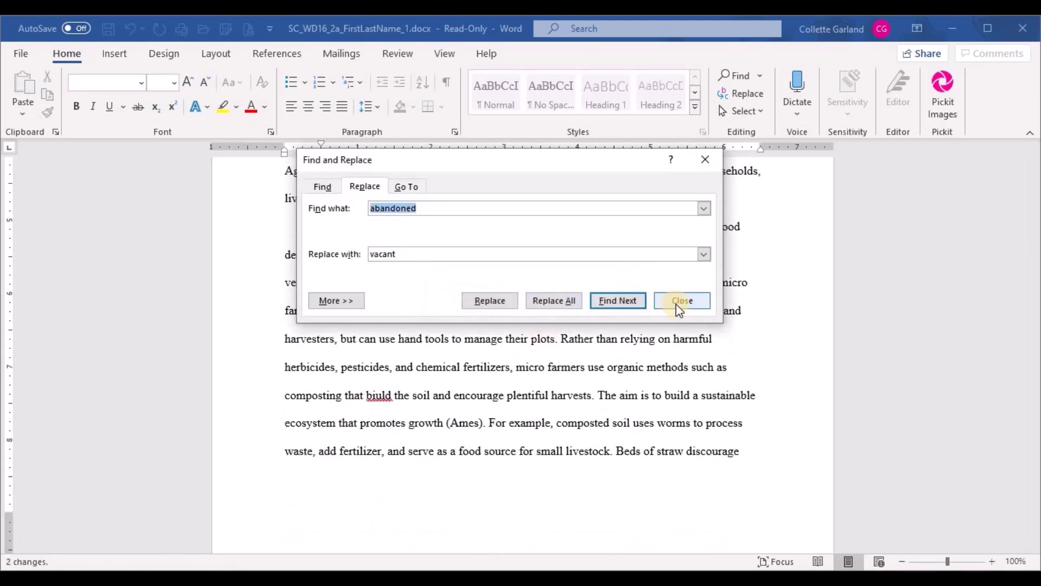
click(677, 301)
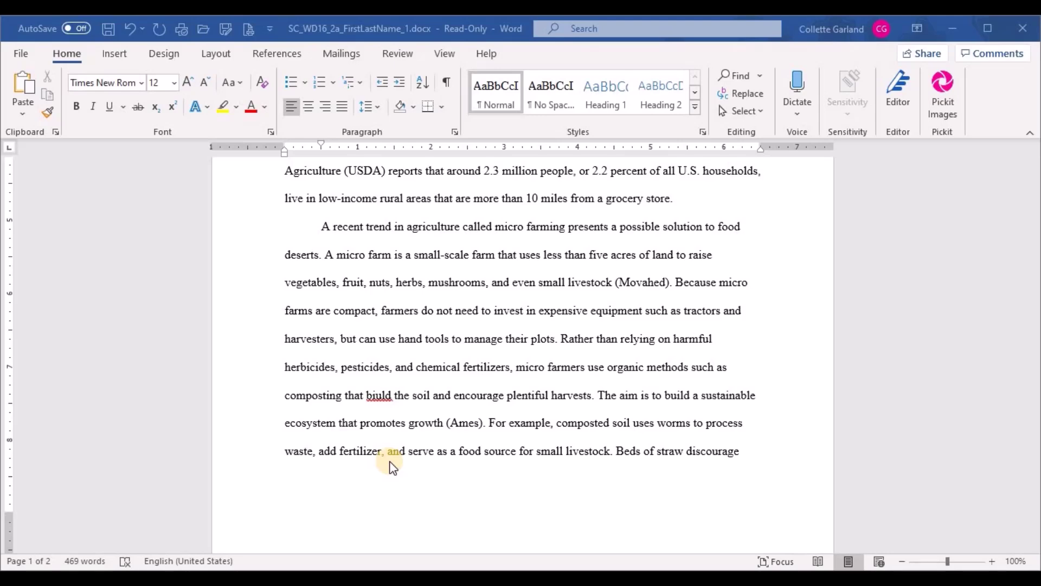
- Cut the whole paragraph beginning "Micro farms include private gardens" from above the closing "In short" paragraph
scroll(398, 382, down, 6)
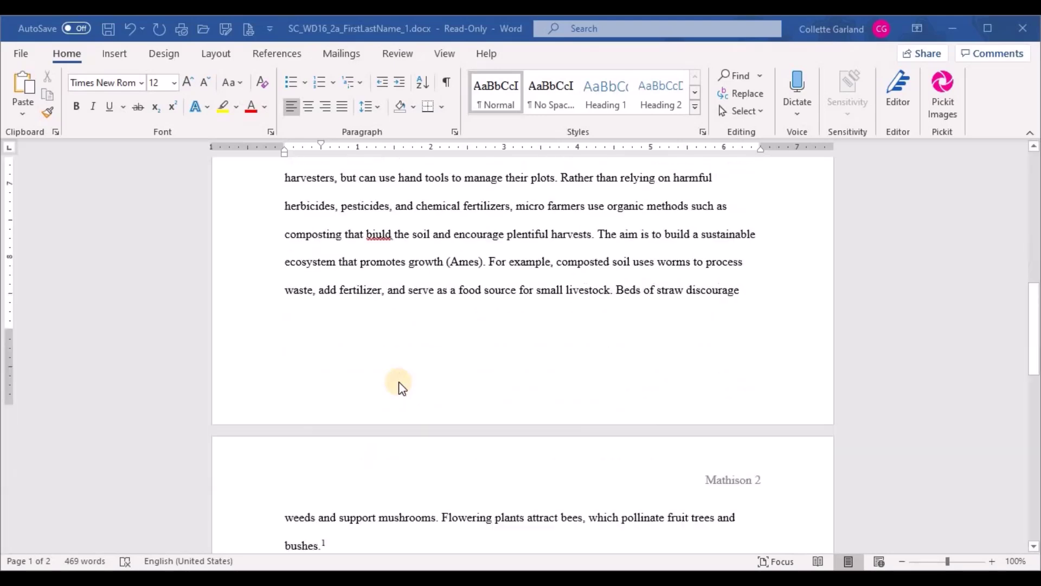
scroll(399, 382, down, 7)
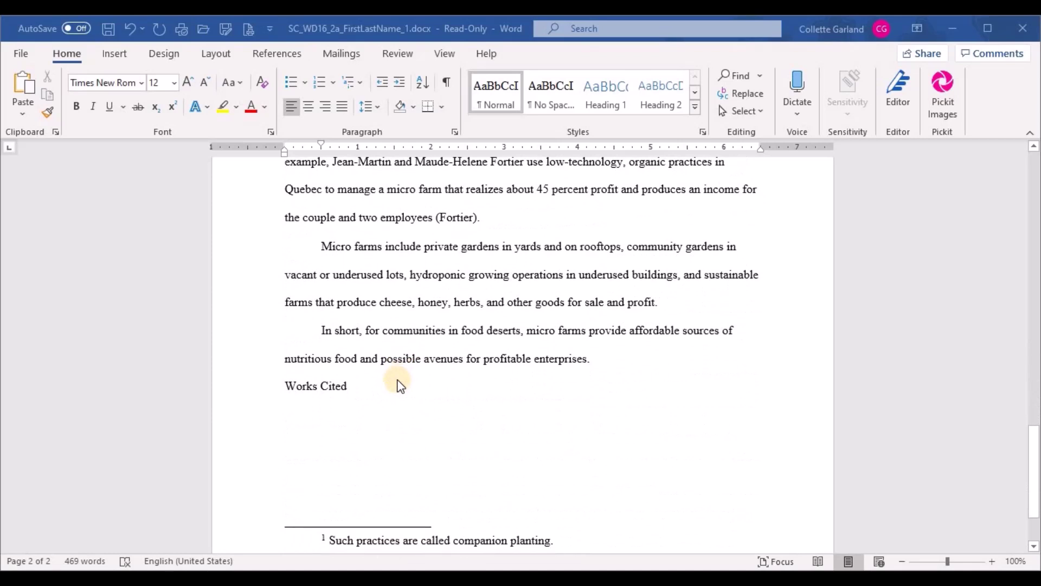
click(319, 283)
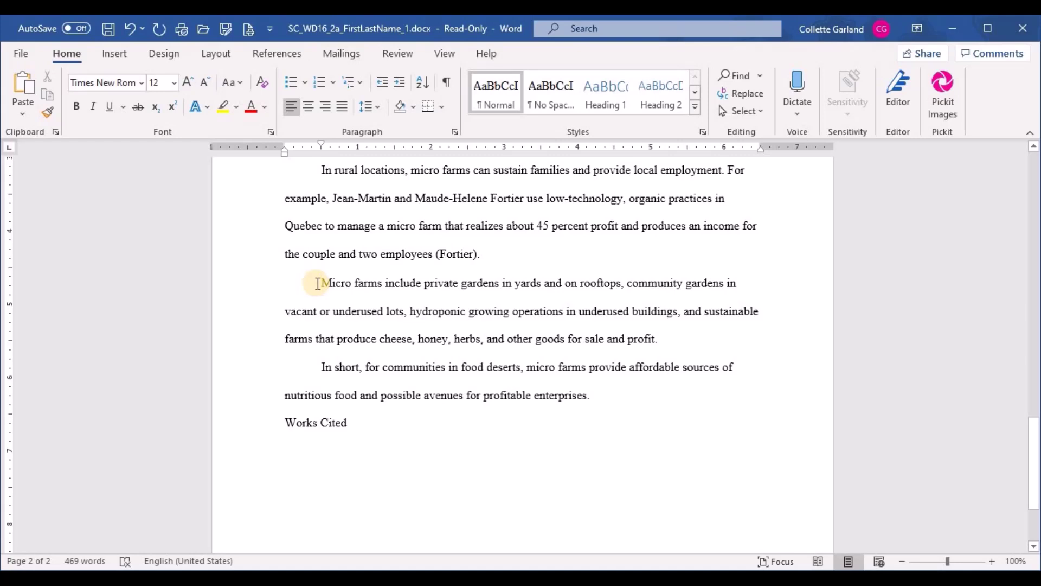
drag(318, 283, 672, 344)
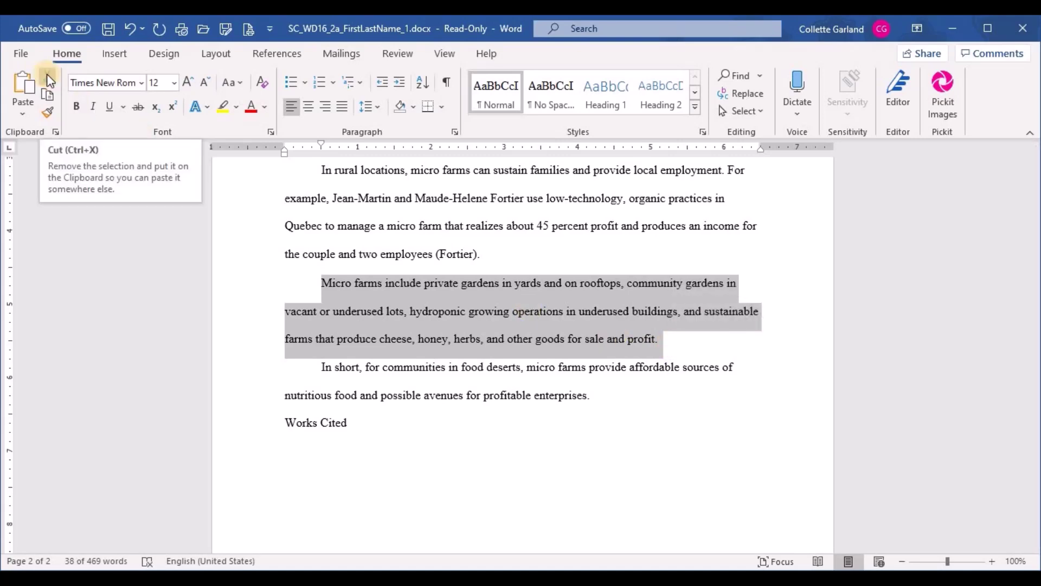
right_click(470, 303)
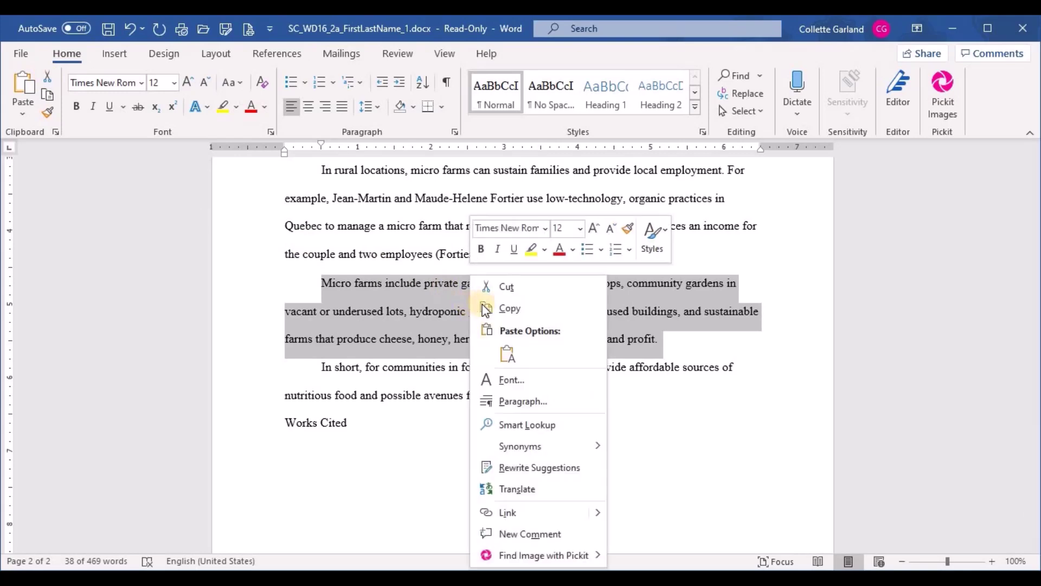
click(515, 287)
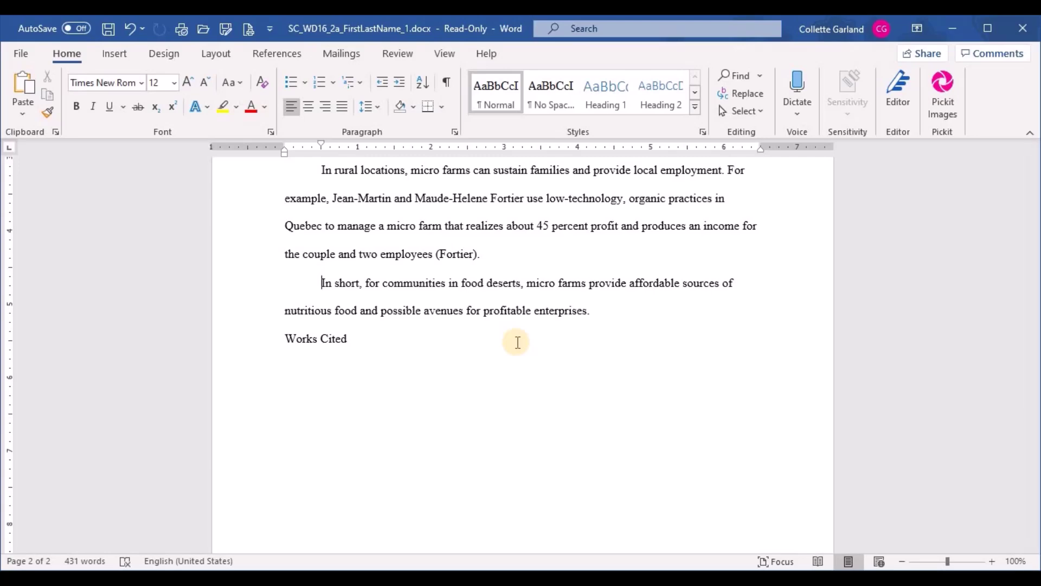
- Paste the cut paragraph directly before the paragraph beginning "In cities, micro farms do more" on page 2
scroll(518, 342, up, 5)
scroll(518, 342, up, 20)
scroll(514, 339, down, 3)
scroll(476, 361, down, 10)
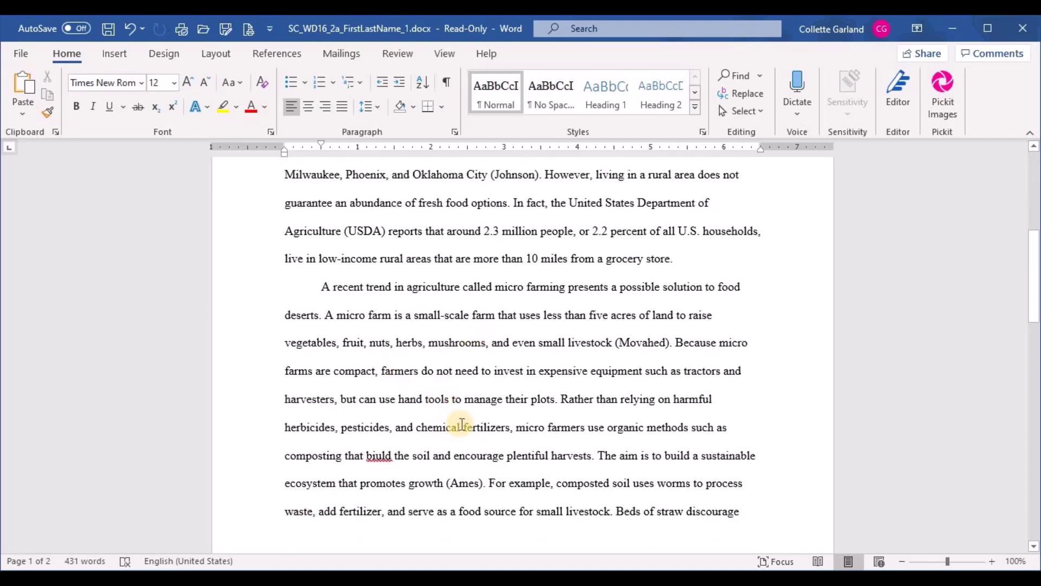
scroll(462, 423, down, 3)
click(322, 356)
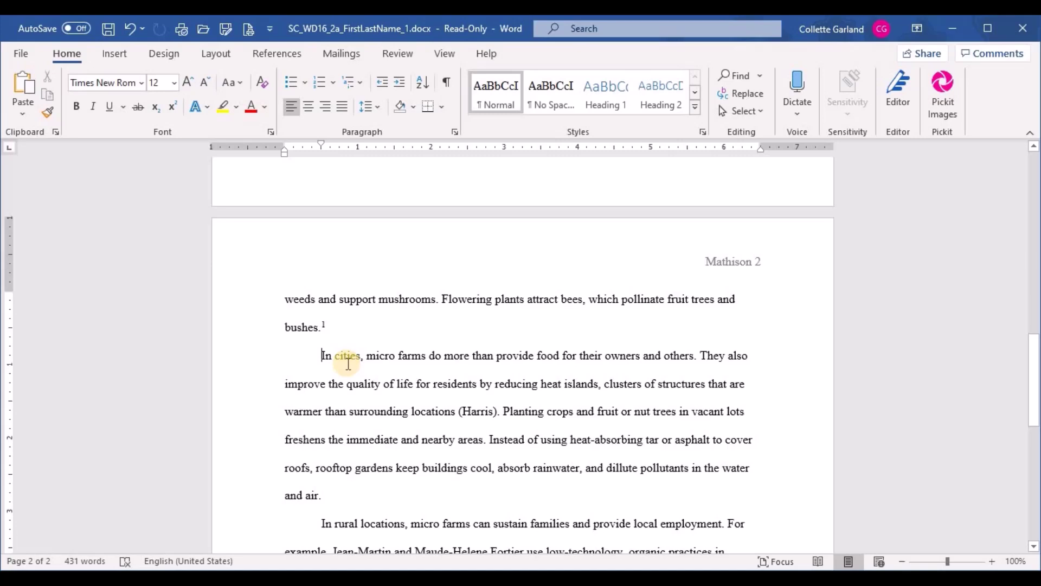
click(20, 85)
click(524, 383)
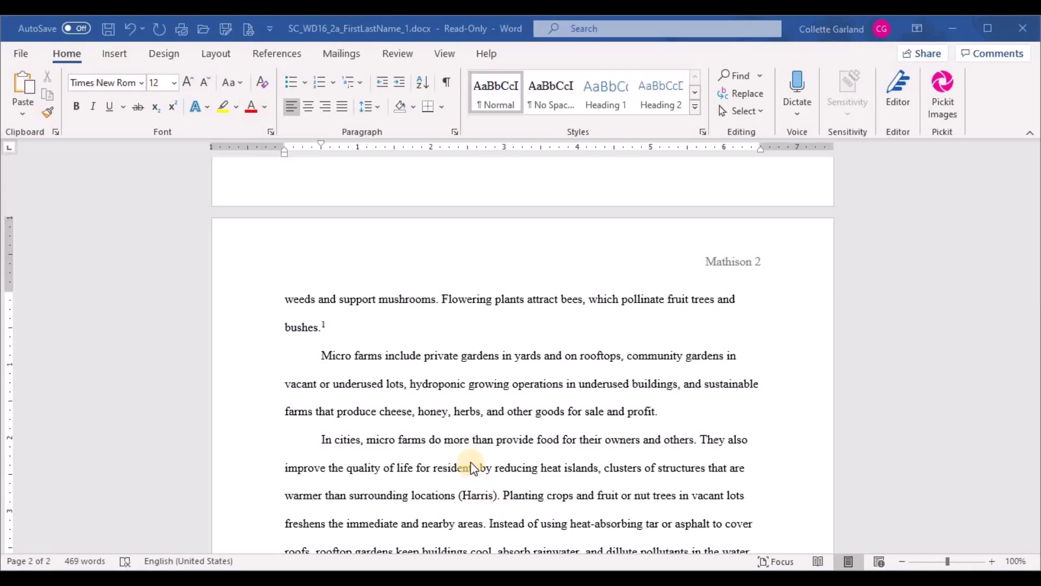
- Add page number 25 to the citation that ends the paragraph beginning "In rural locations"
scroll(465, 465, down, 5)
double_click(407, 381)
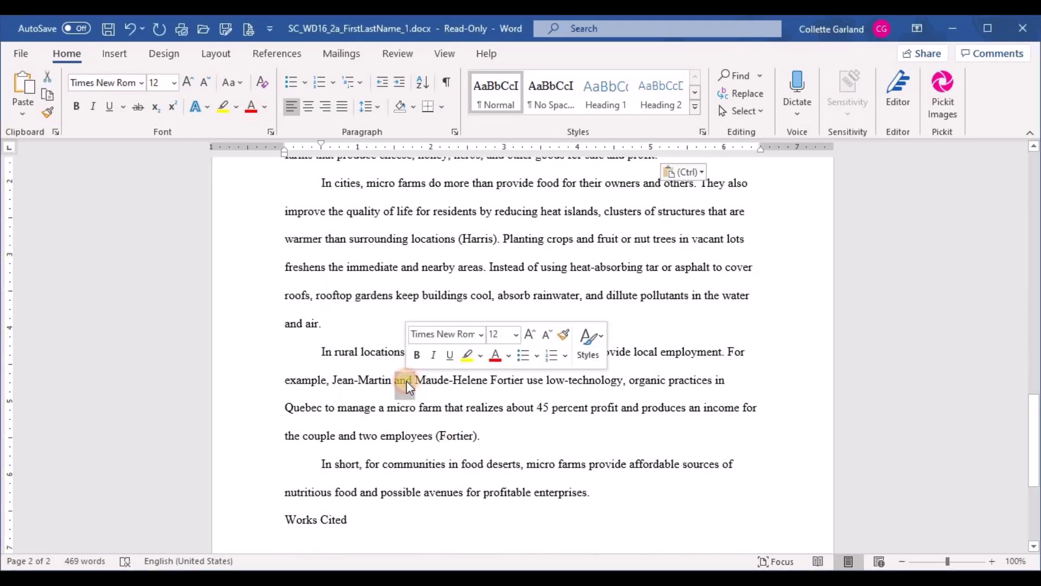
click(460, 402)
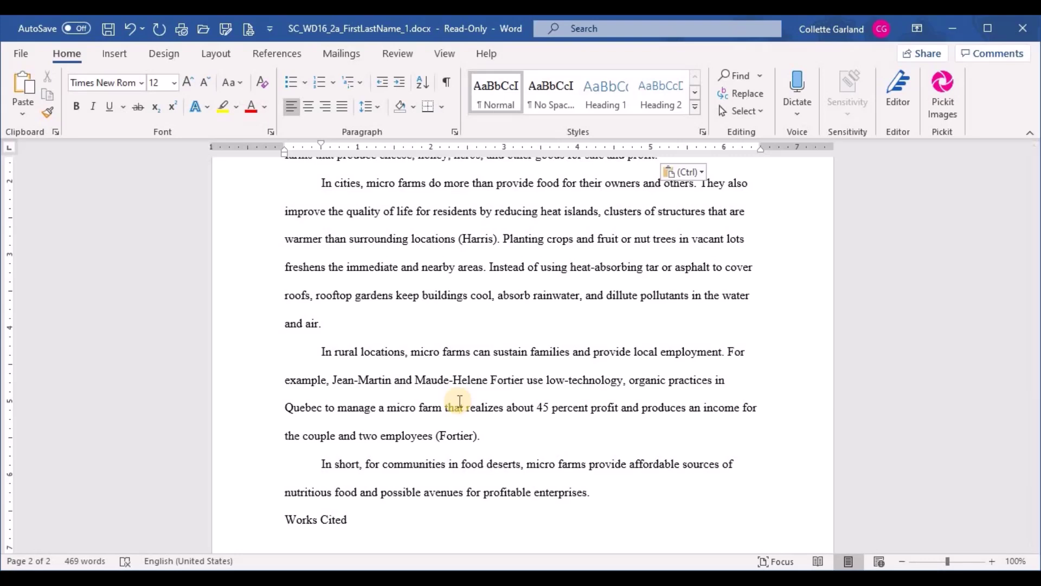
click(460, 435)
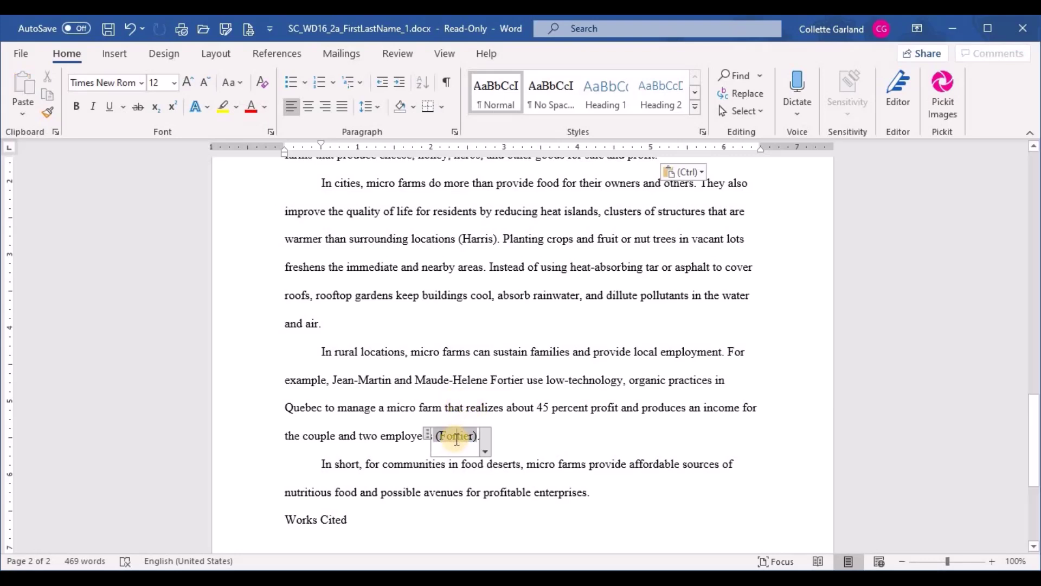
right_click(460, 436)
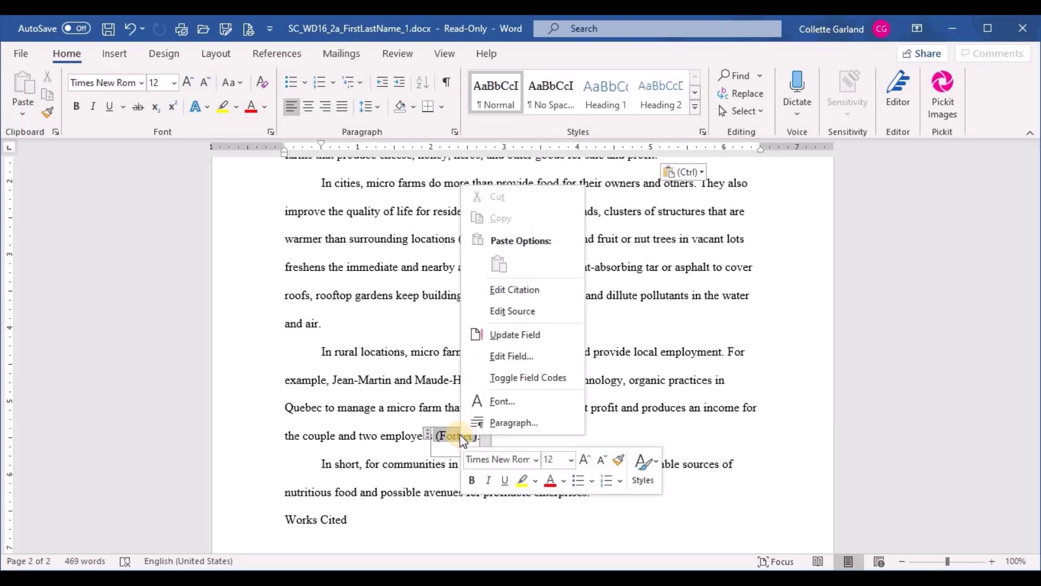
click(524, 296)
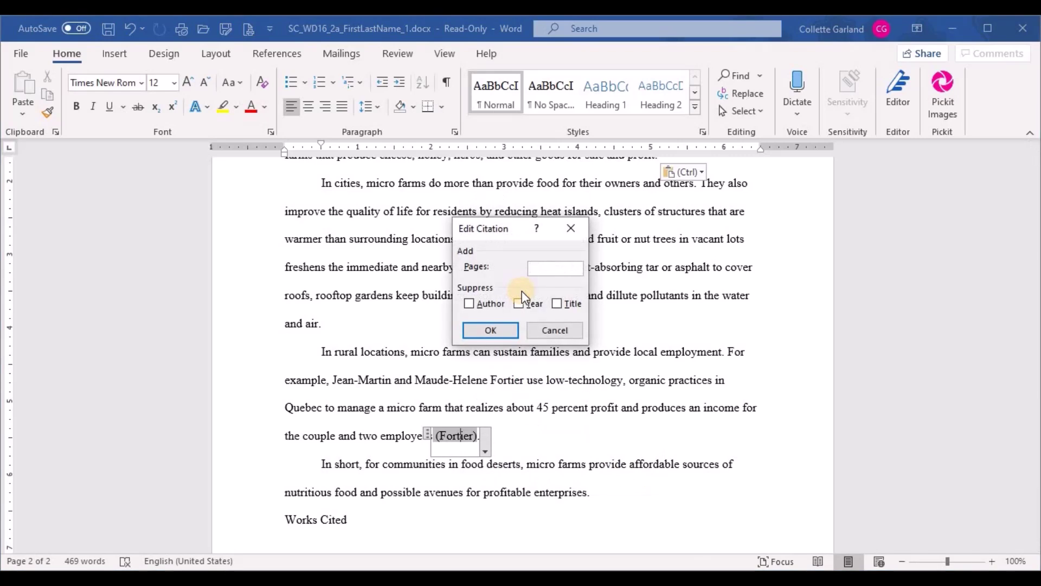
text(25)
click(491, 329)
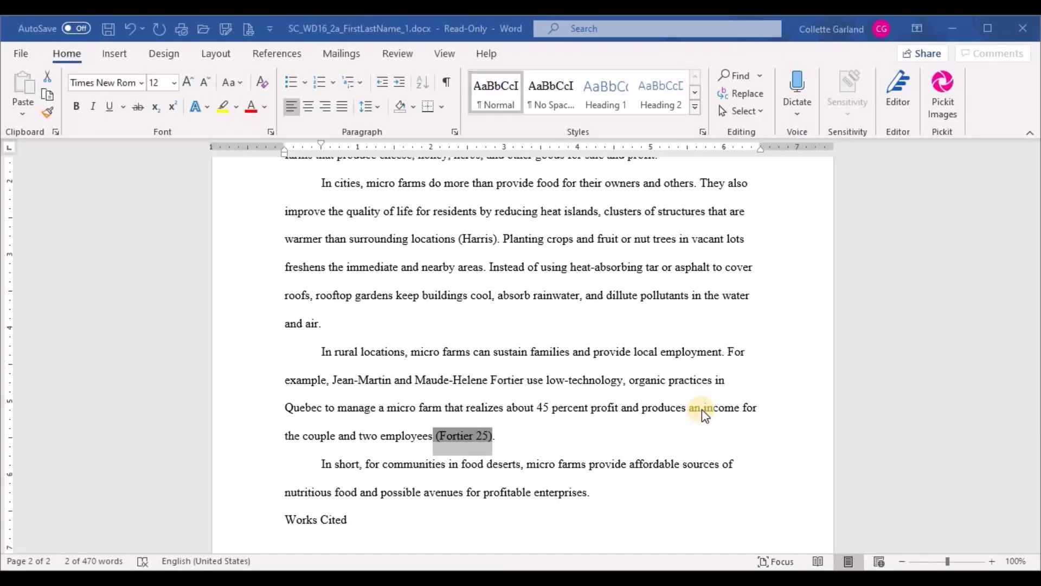
- Insert a page break before the "Works Cited" heading and center the heading on the new page
scroll(702, 409, down, 4)
scroll(336, 483, up, 4)
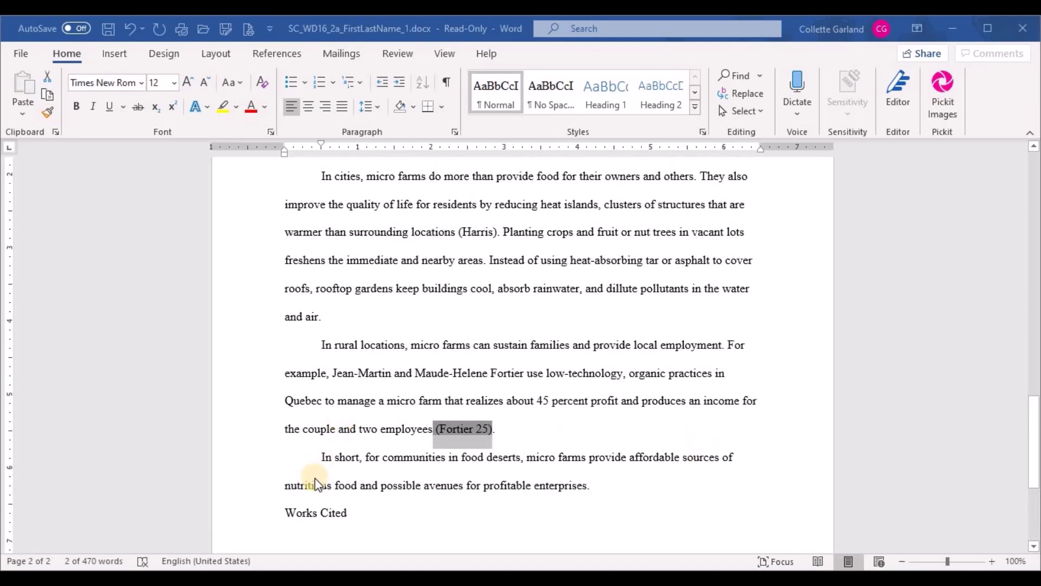
scroll(326, 480, down, 1)
click(321, 475)
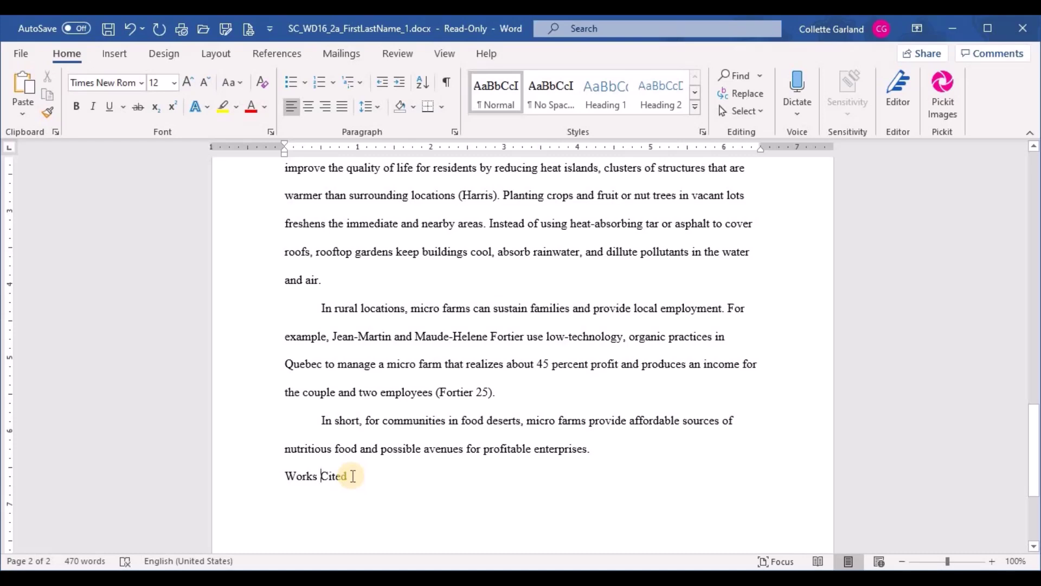
scroll(350, 477, down, 1)
click(281, 438)
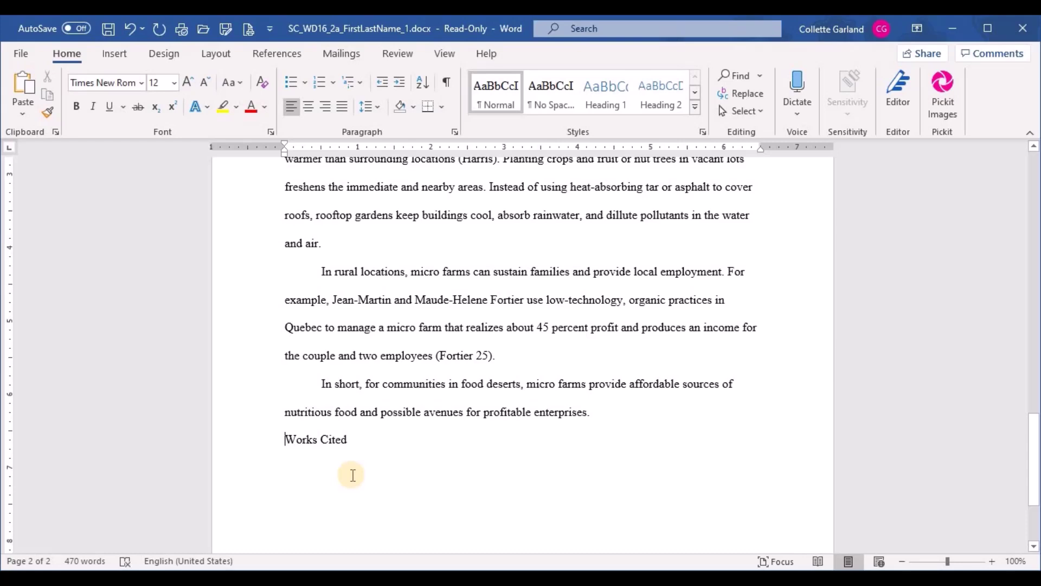
click(114, 54)
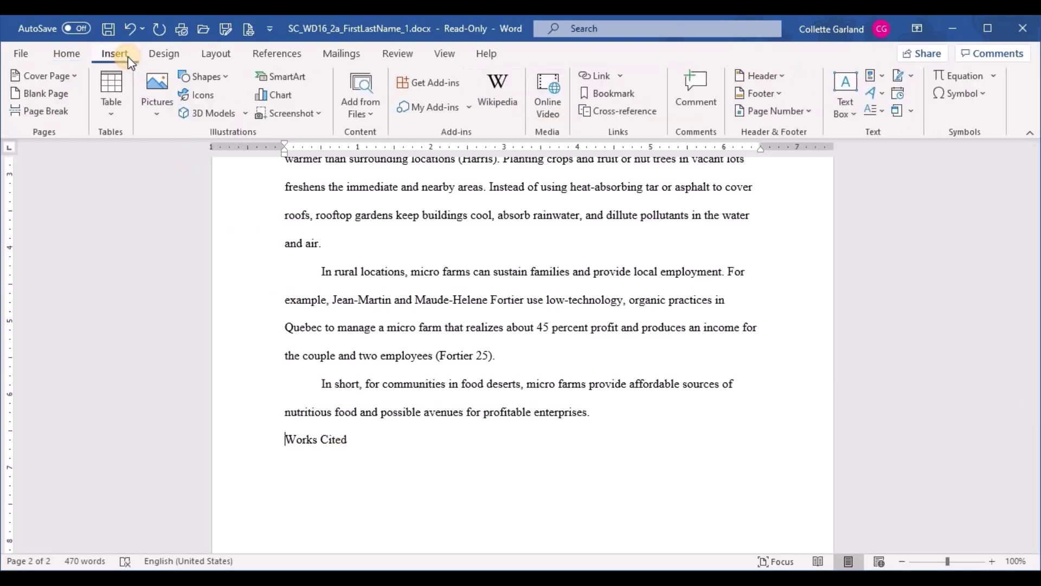
click(61, 108)
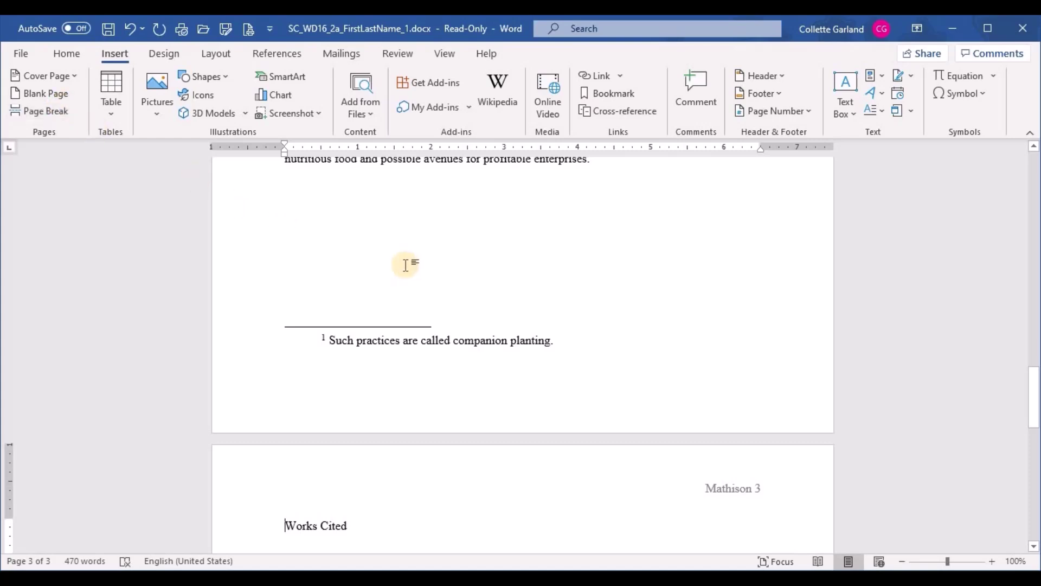
click(67, 52)
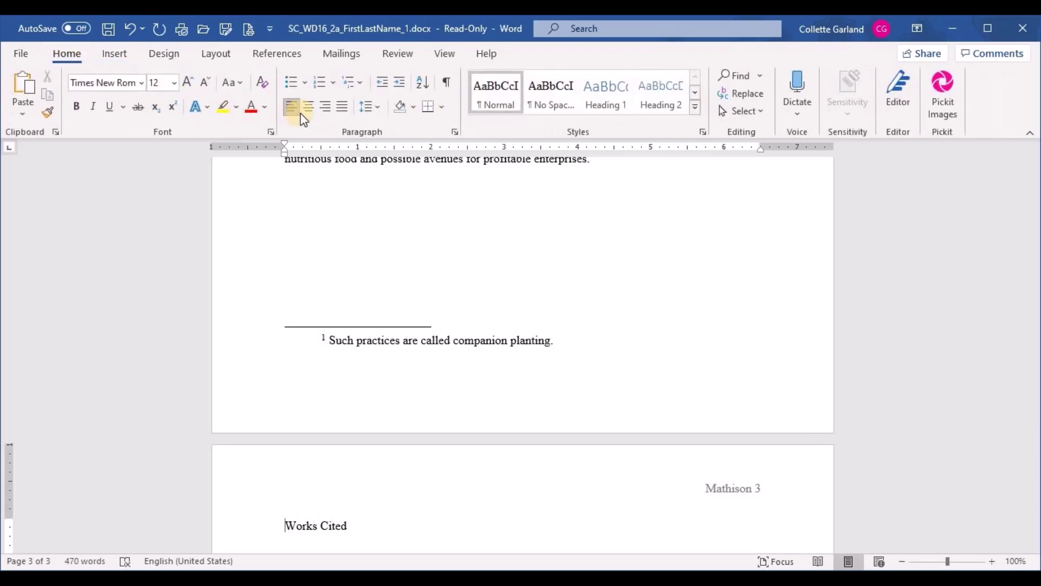
click(308, 109)
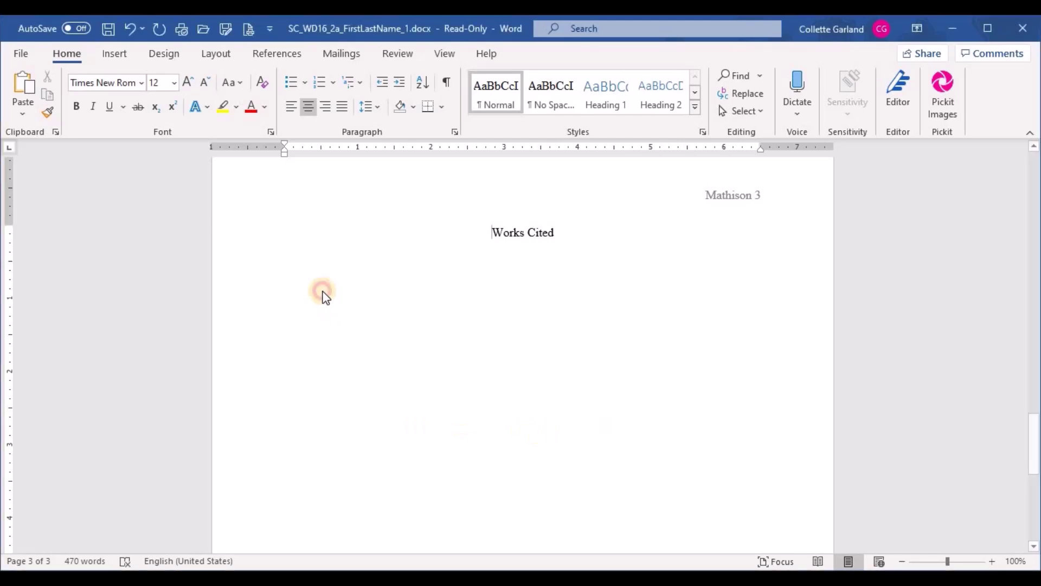
- Insert an MLA bibliography without a built-in heading on the blank line below "Works Cited"
click(470, 291)
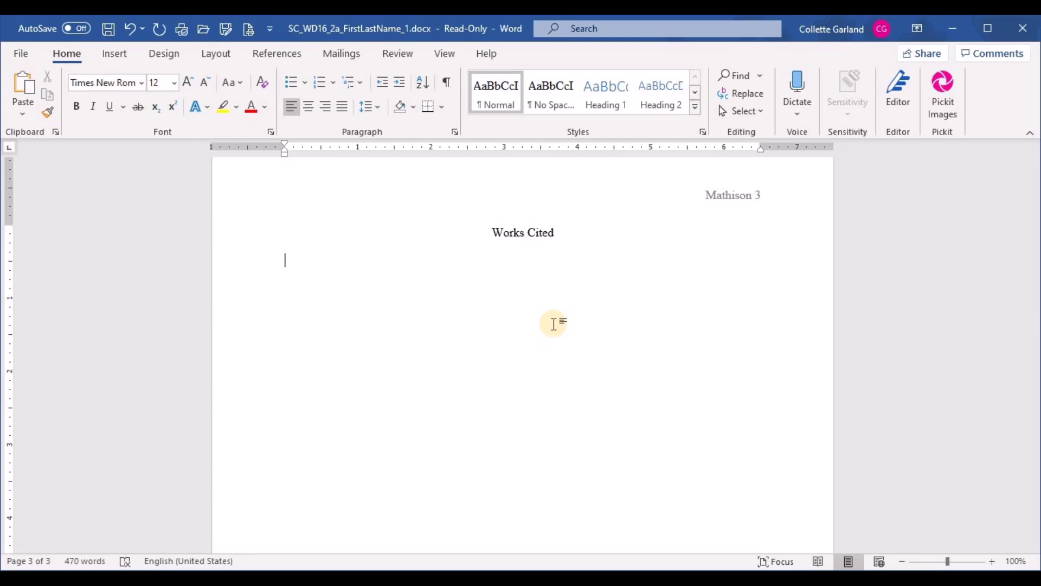
click(278, 57)
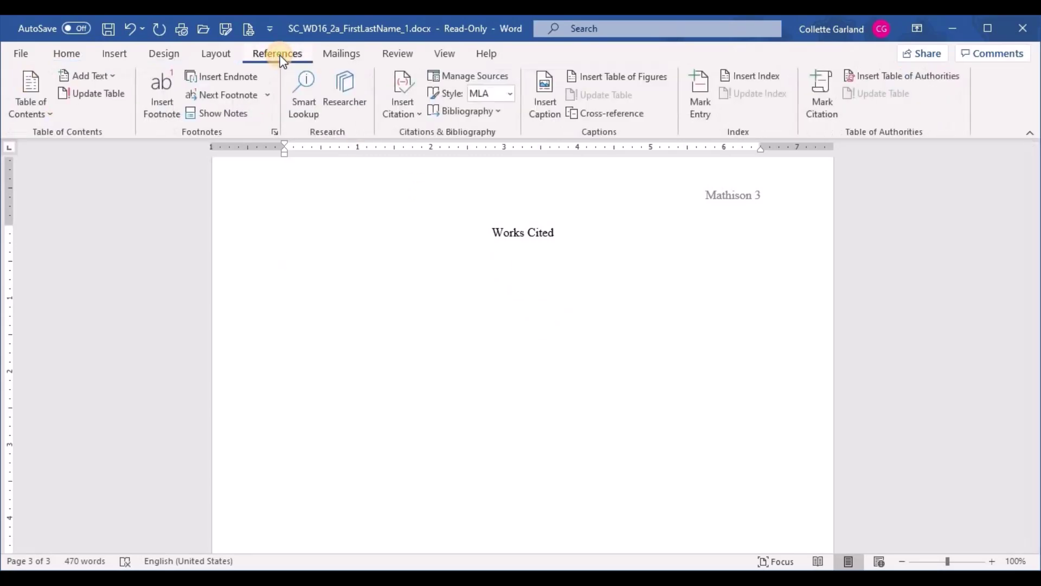
click(495, 116)
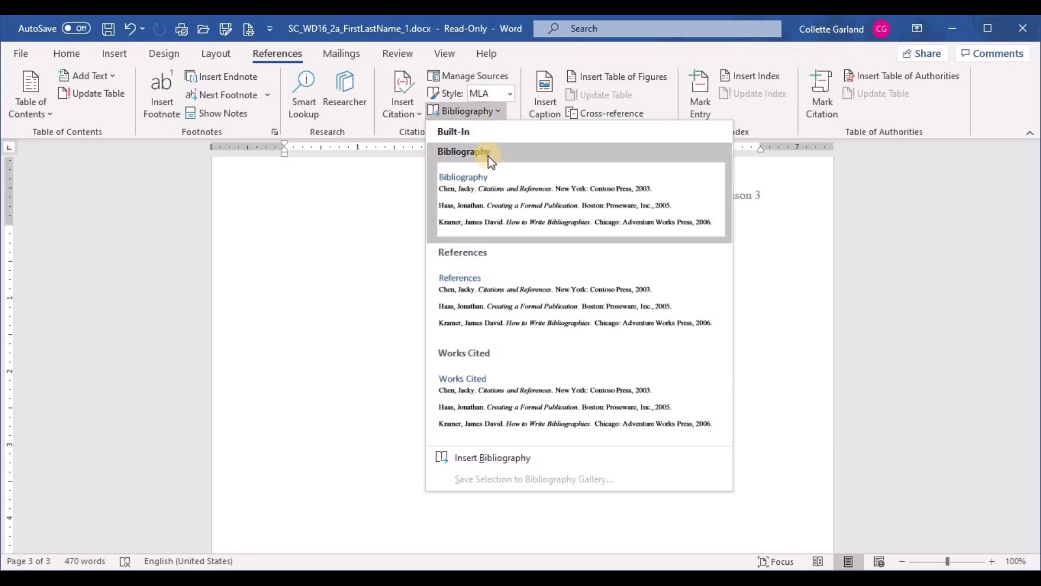
click(523, 458)
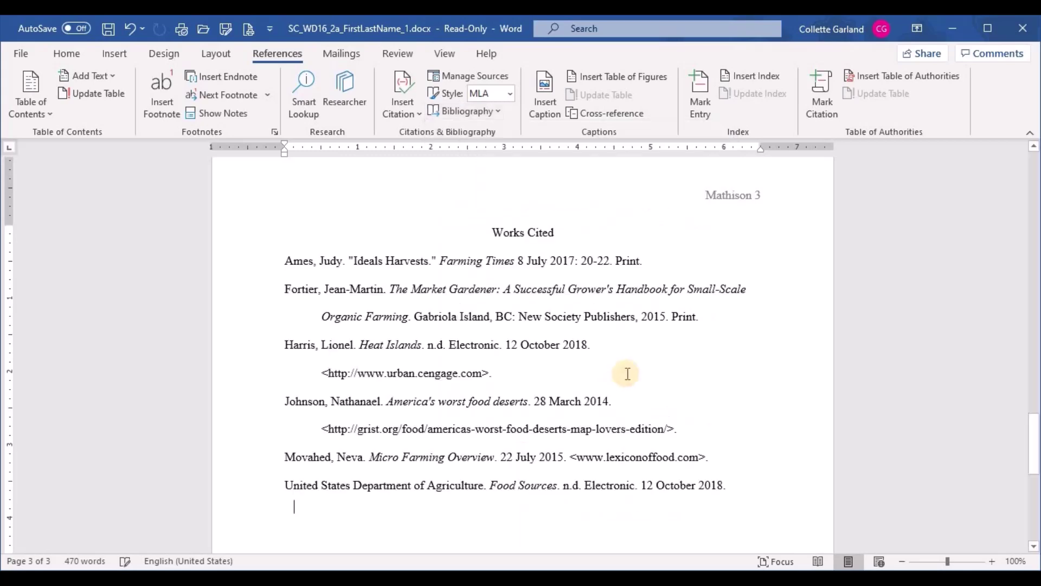
- Edit the "Heat Islands" web site source in the current source list, setting its year to 2017
click(549, 234)
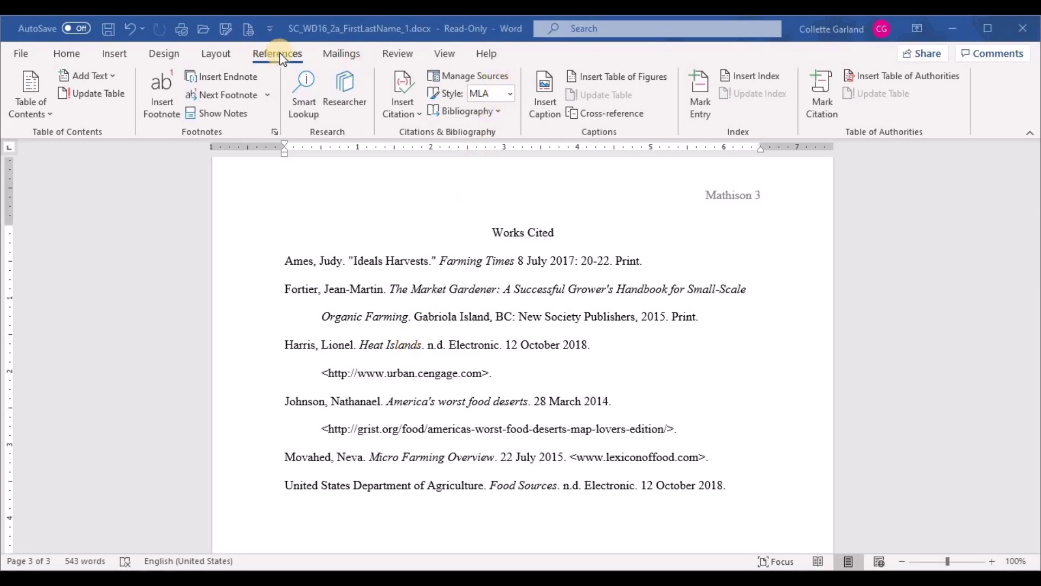
click(475, 78)
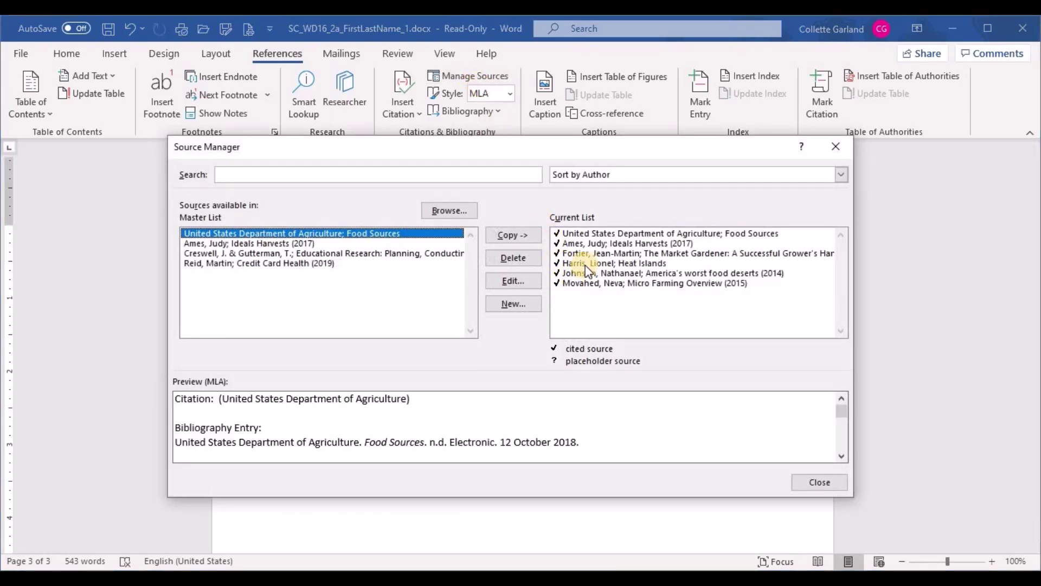
click(585, 265)
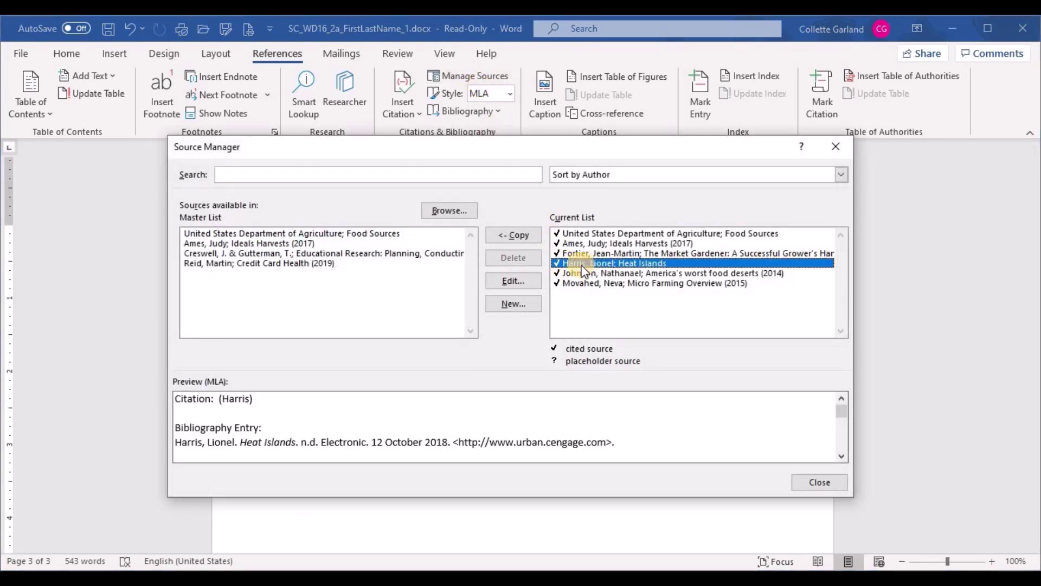
click(514, 281)
click(453, 256)
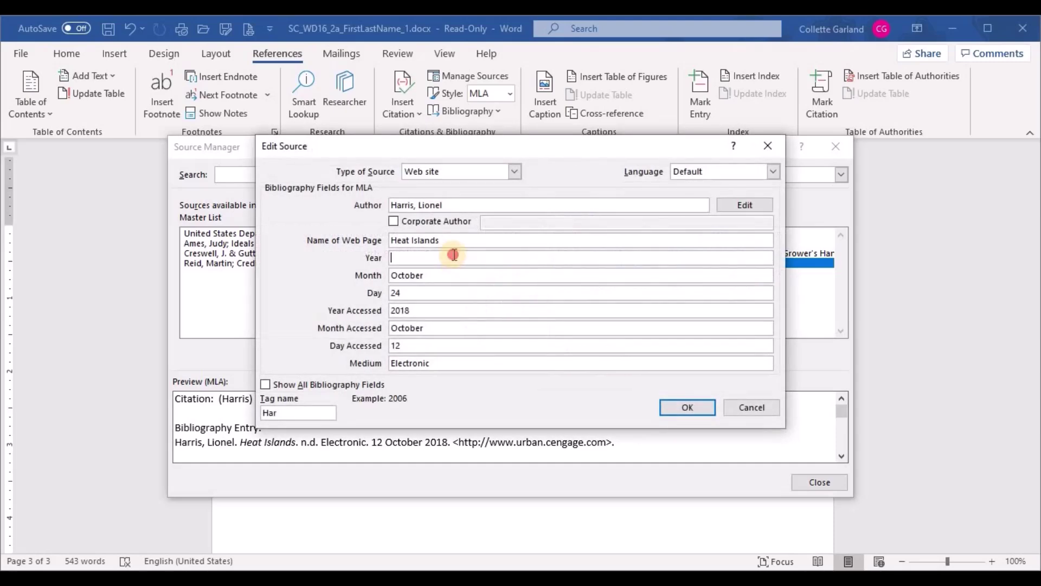
text(2017)
click(686, 408)
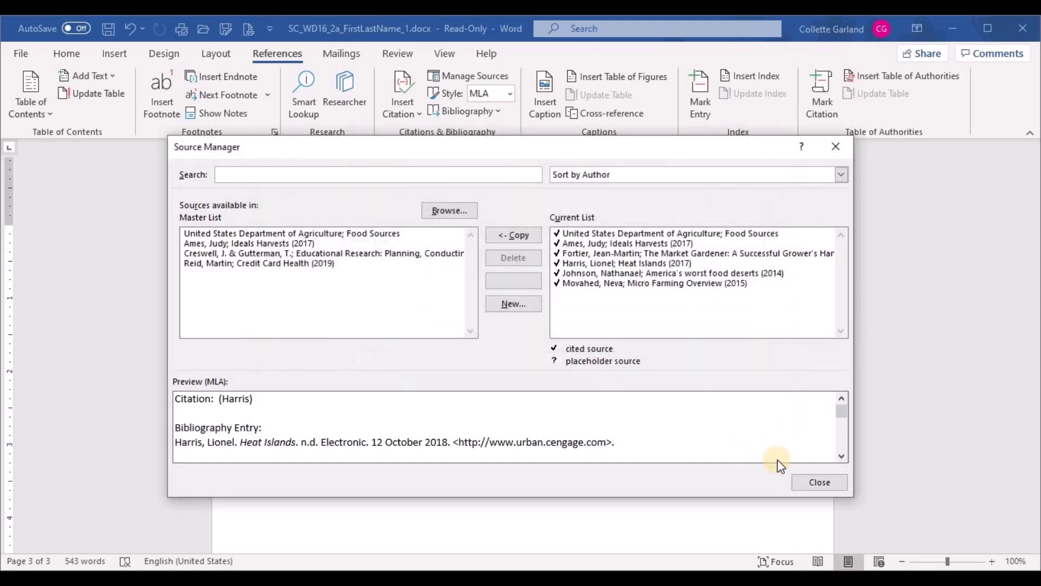
click(818, 482)
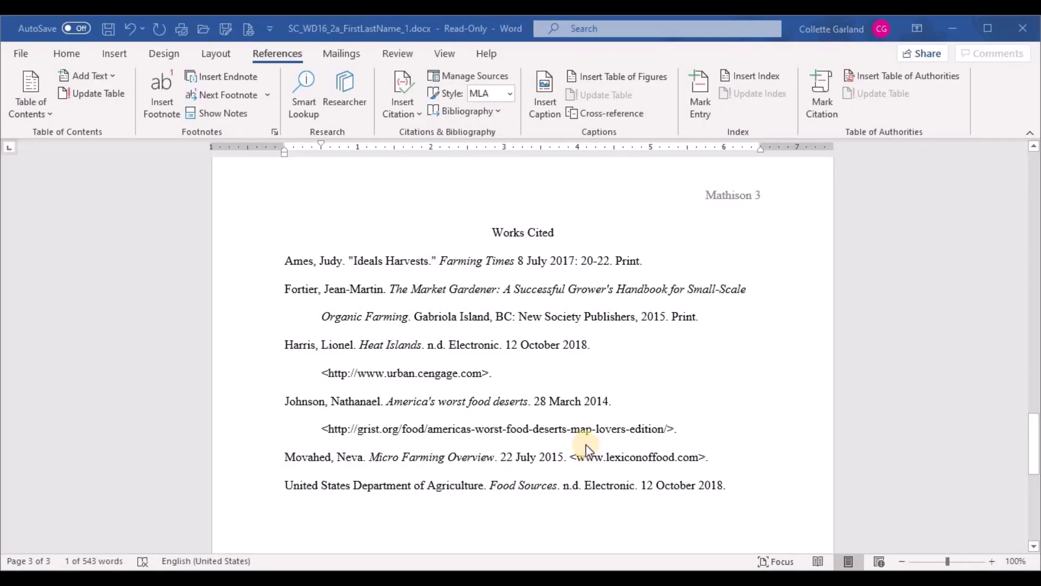
- Update the bibliography field under "Works Cited" so it reflects the edited source
click(492, 332)
right_click(480, 337)
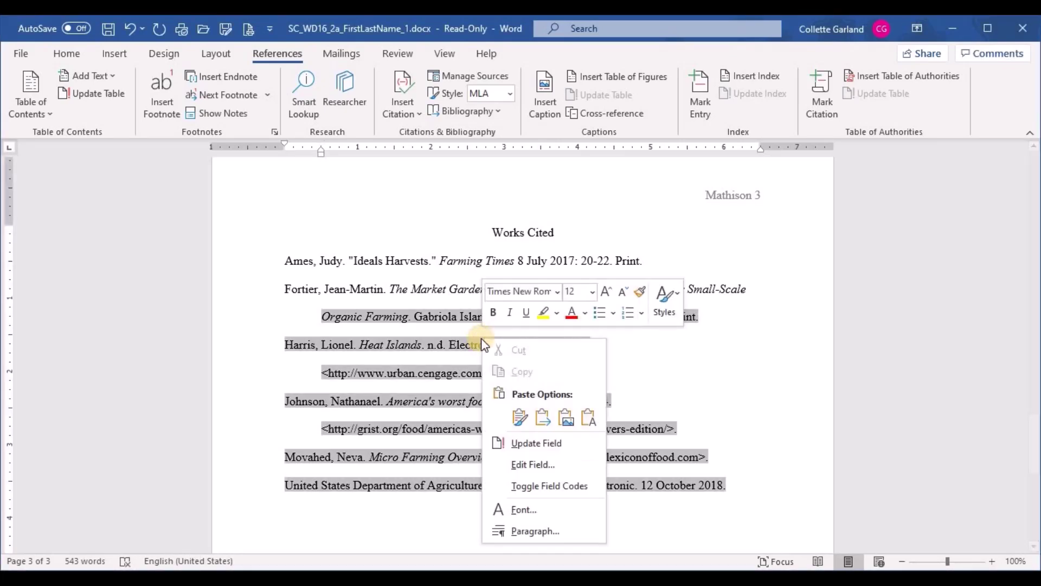
click(543, 447)
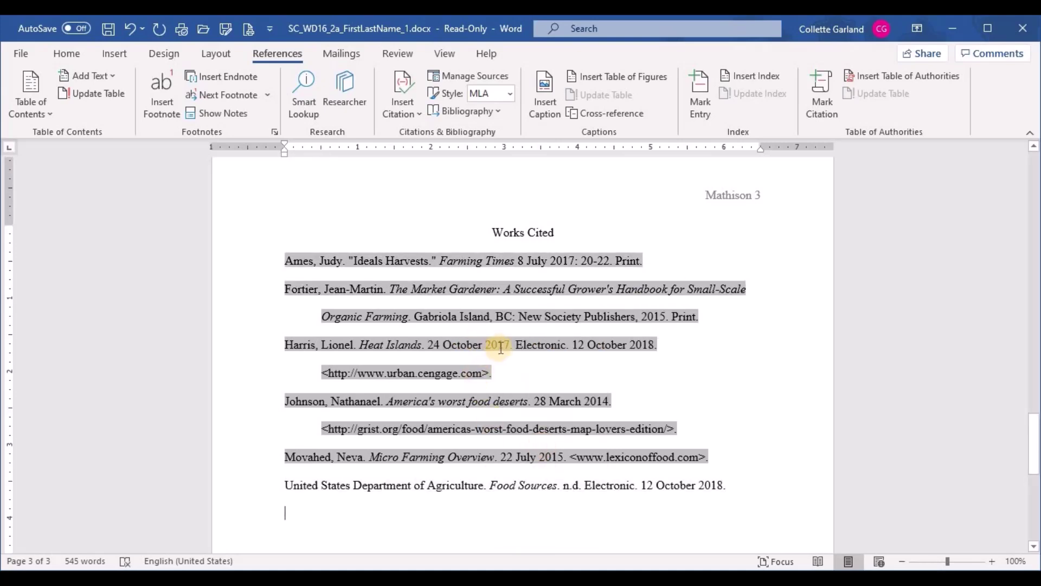
click(507, 374)
click(795, 225)
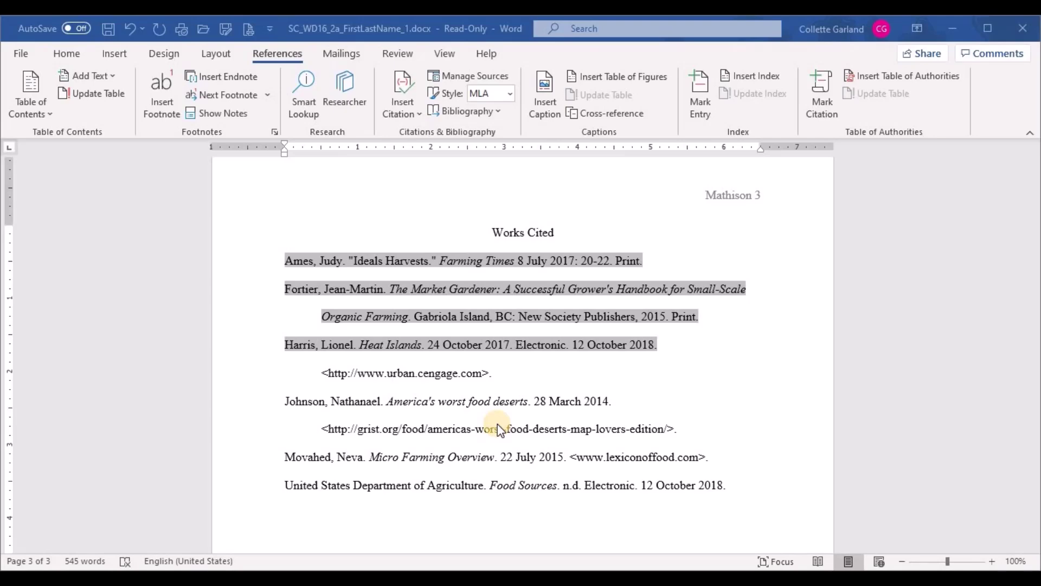
- Run the Editor's spelling check on the paper and correct "biuld" to "build"
scroll(499, 428, up, 15)
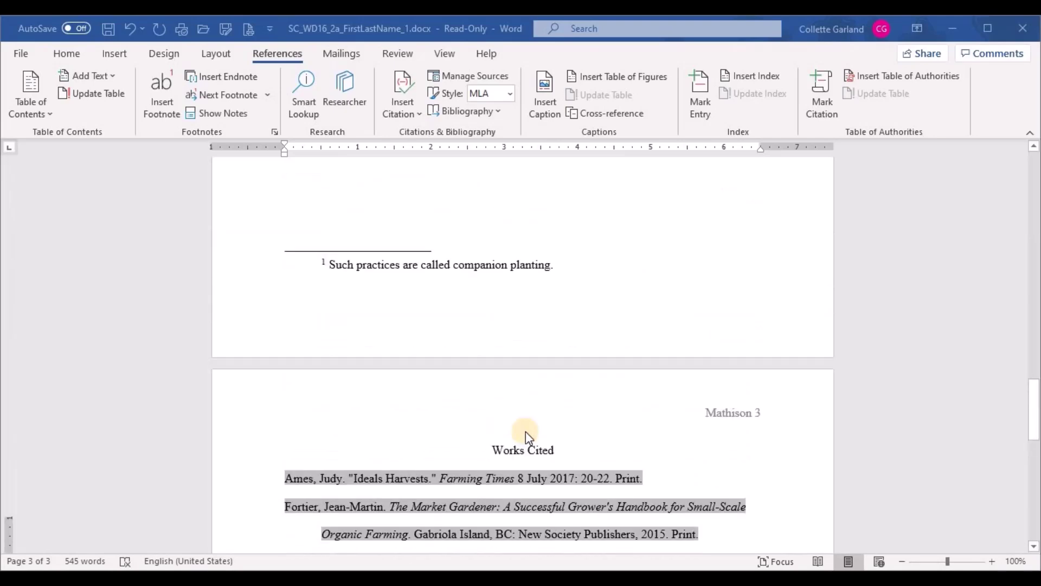
scroll(534, 430, up, 12)
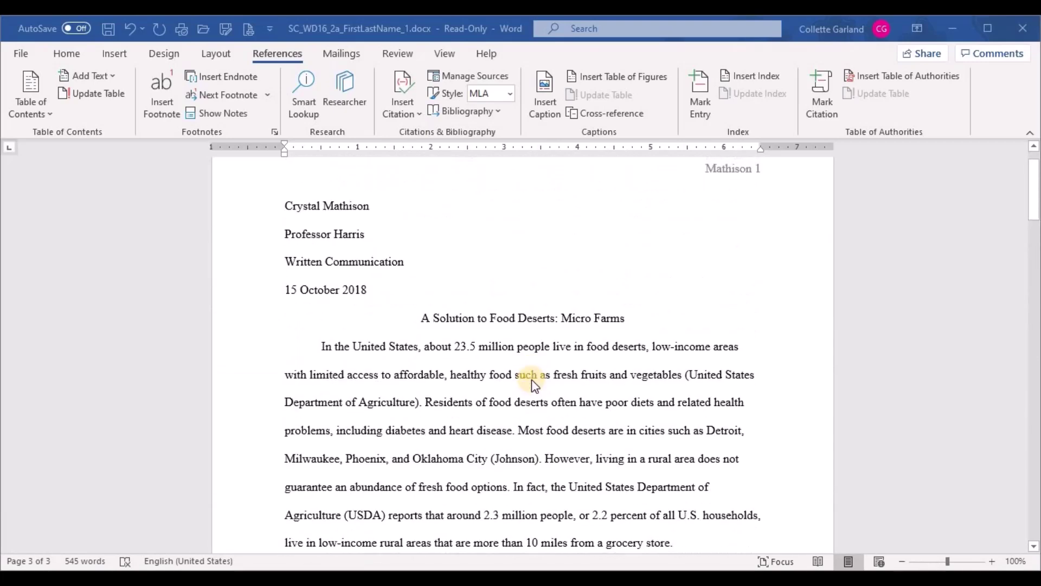
click(589, 391)
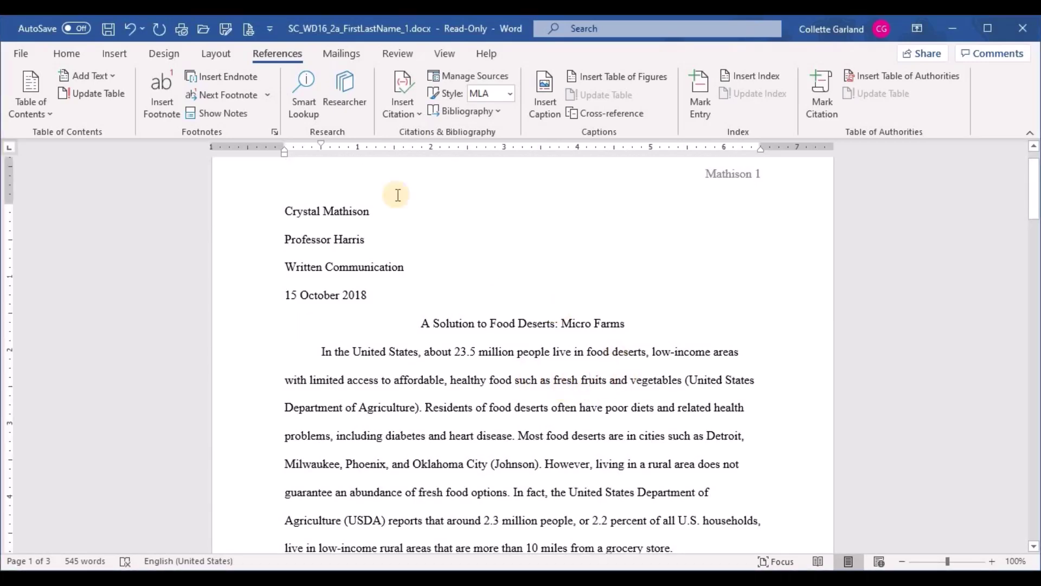
click(408, 52)
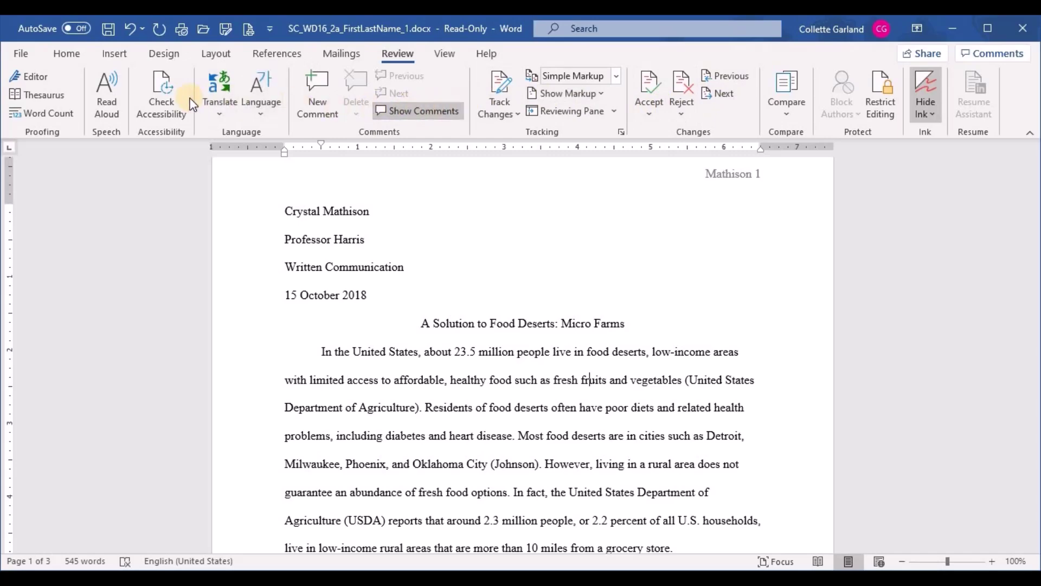
click(44, 77)
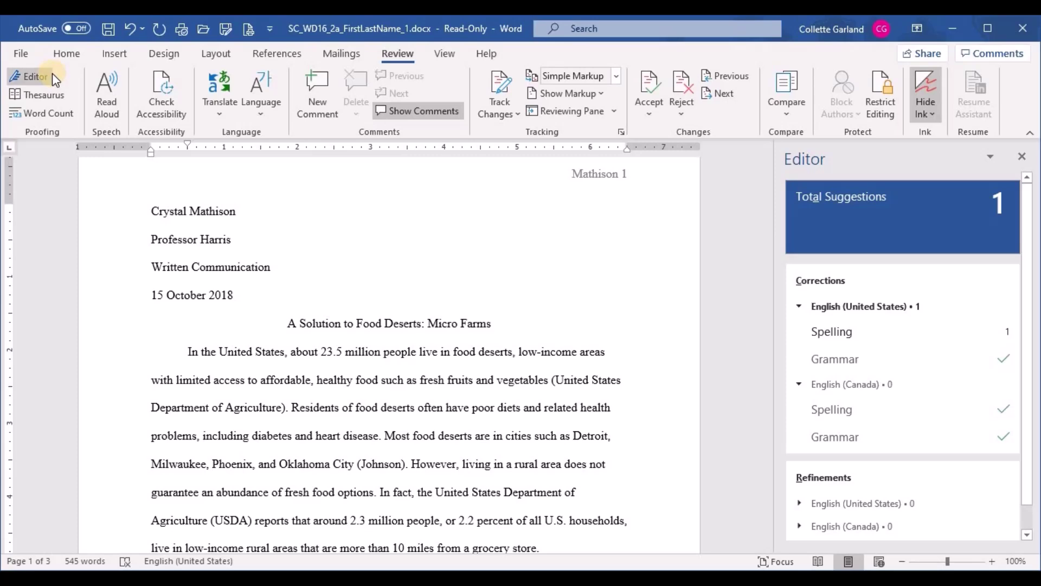
click(913, 339)
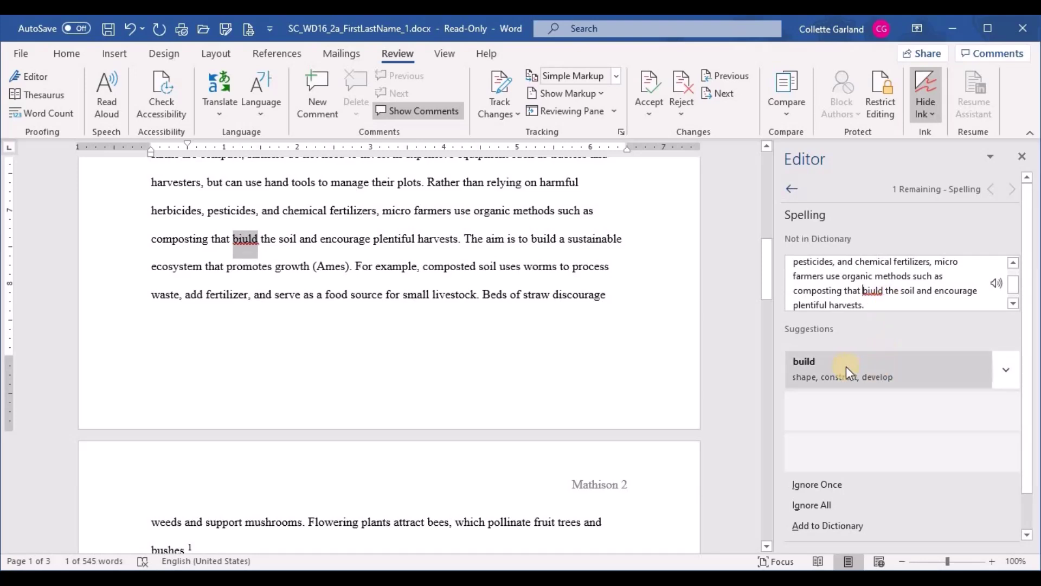
click(846, 366)
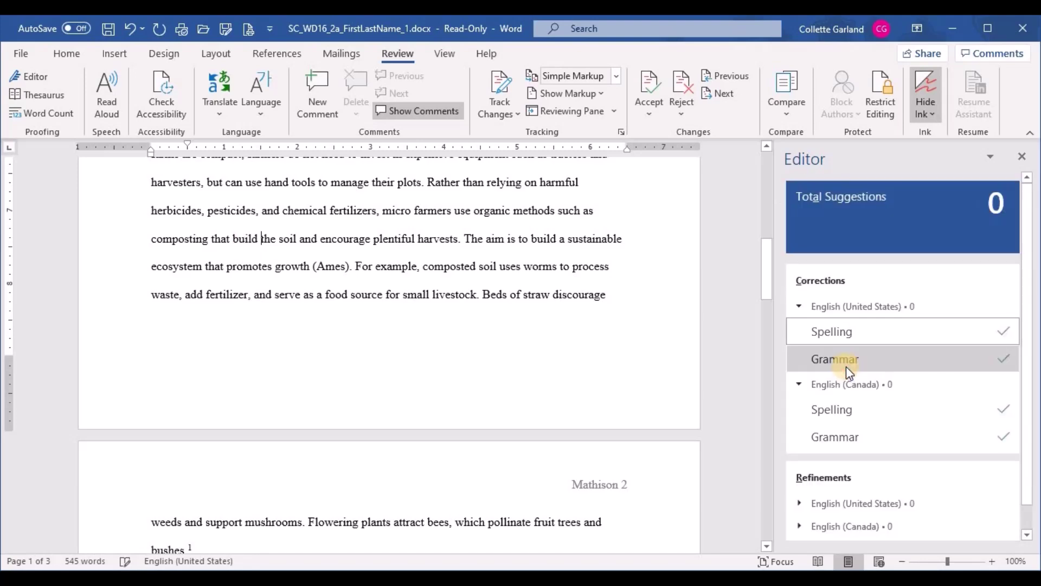